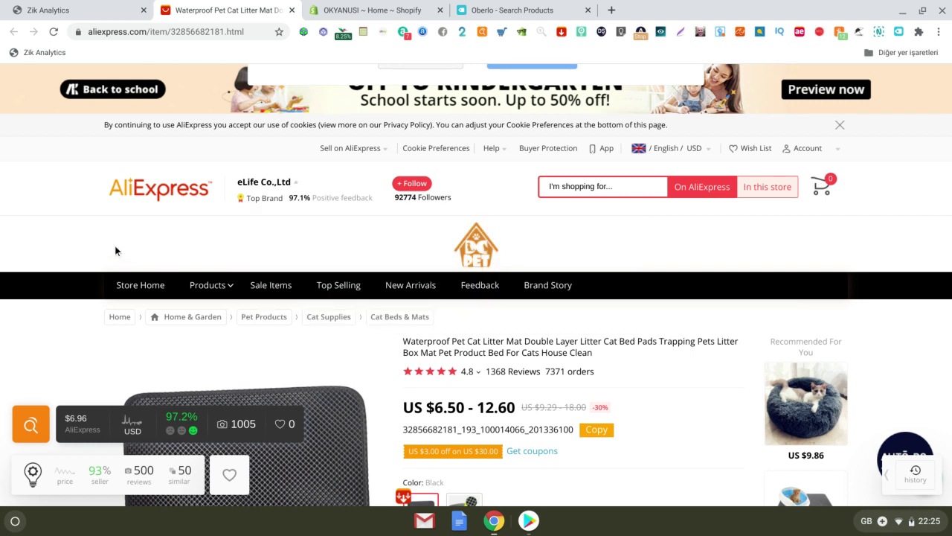
Review the cat litter mat's AliExpress listing, including its price, colours, sizes, shipping origin and photos
scroll(215, 222, down, 1)
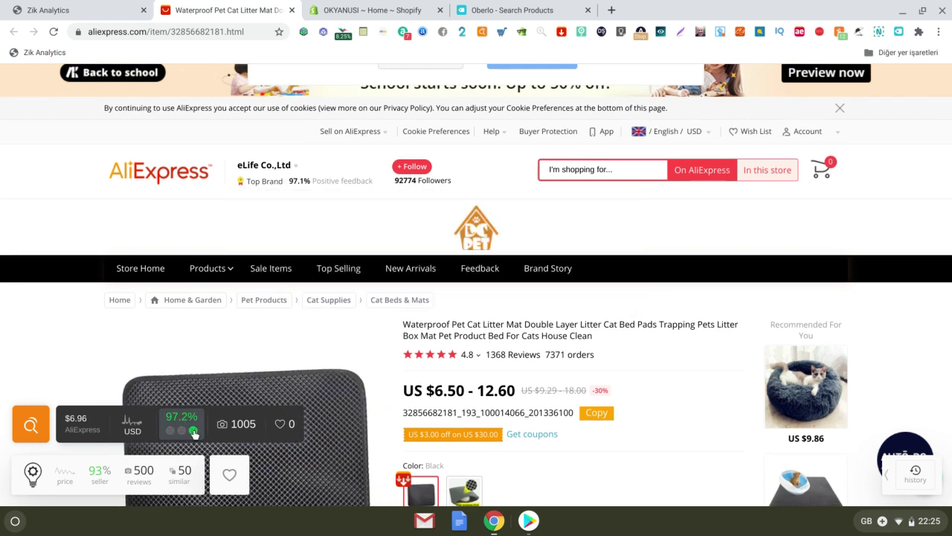
scroll(573, 339, down, 1)
scroll(573, 339, down, 2)
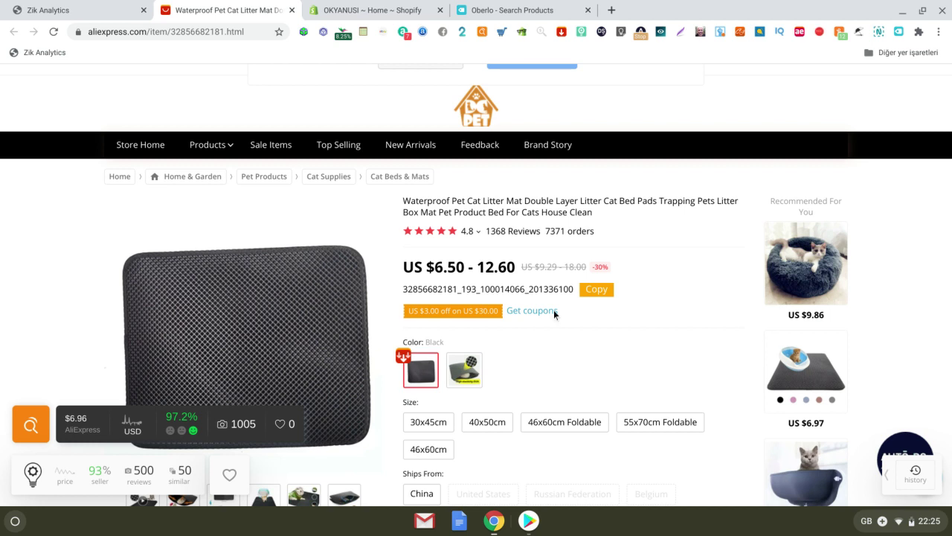
scroll(417, 260, down, 2)
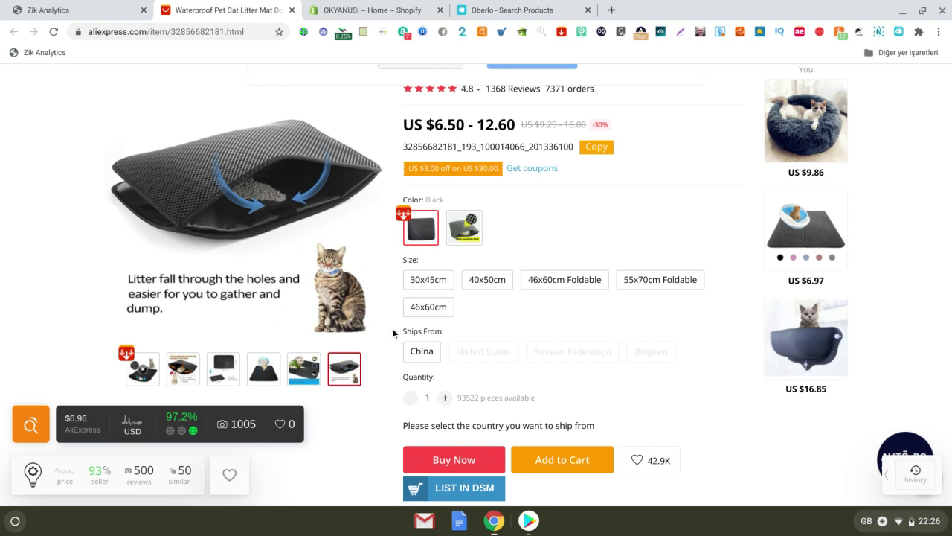
mouse_move(232, 154)
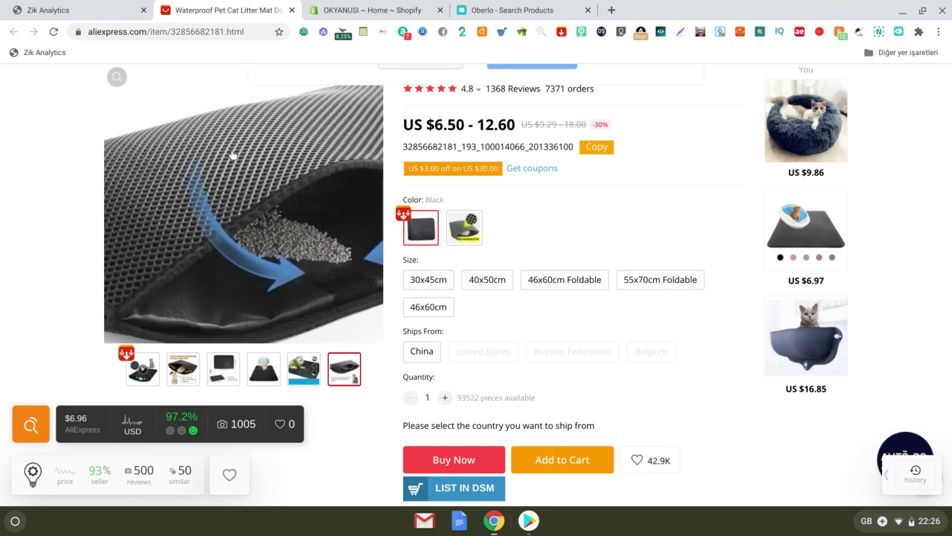
Switch to the Shopify admin and start adding a new product
click(417, 8)
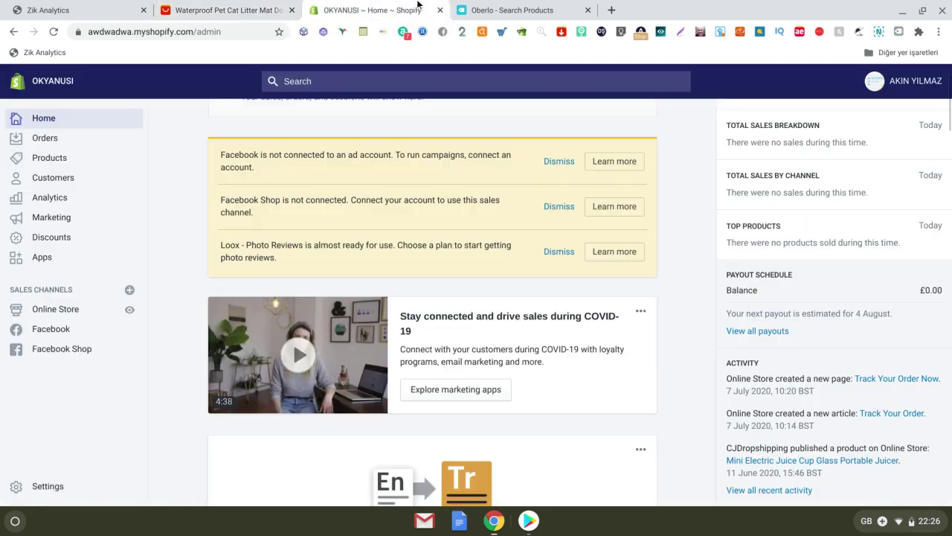
click(52, 161)
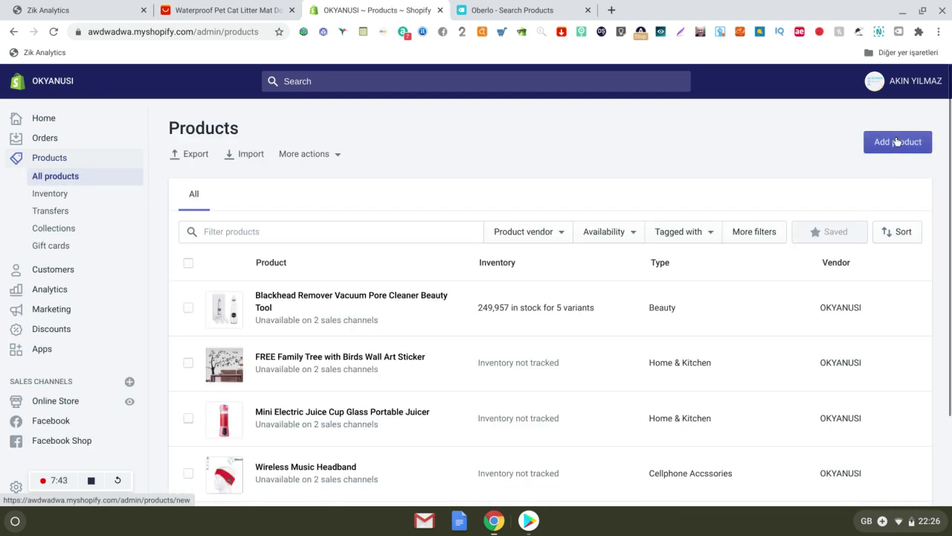
click(897, 142)
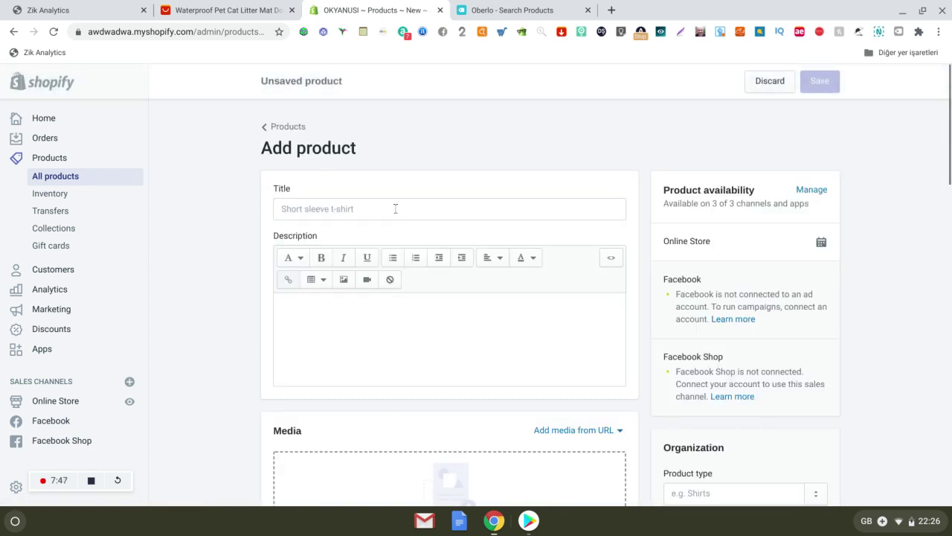
Copy the cat litter mat's full title from the AliExpress listing into the new Shopify product's title
click(246, 10)
scroll(502, 156, up, 3)
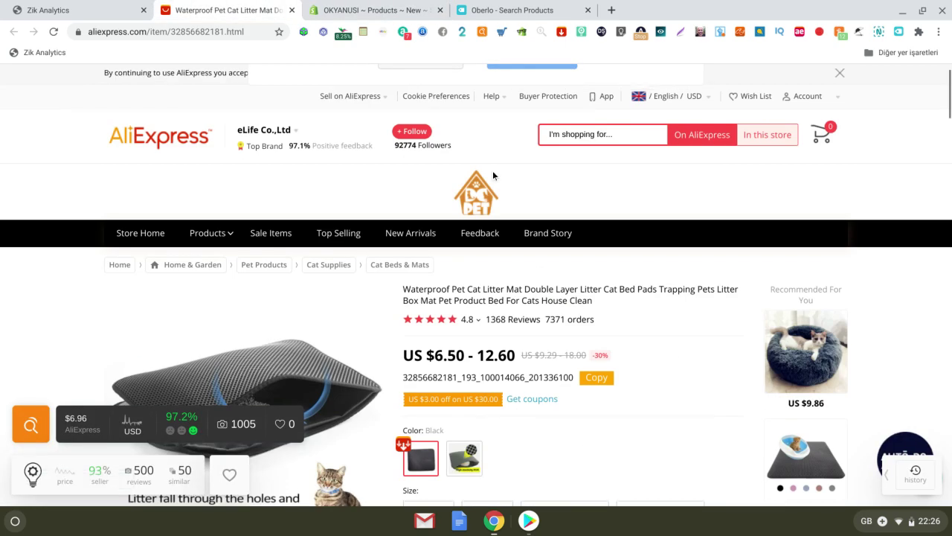
double_click(485, 291)
triple_click(484, 291)
key(ctrl+c)
click(371, 10)
click(342, 208)
key(ctrl+v)
Copy the AliExpress description text from the "Cat Mat Litter Folding" heading through the package contents
click(223, 10)
scroll(482, 272, down, 3)
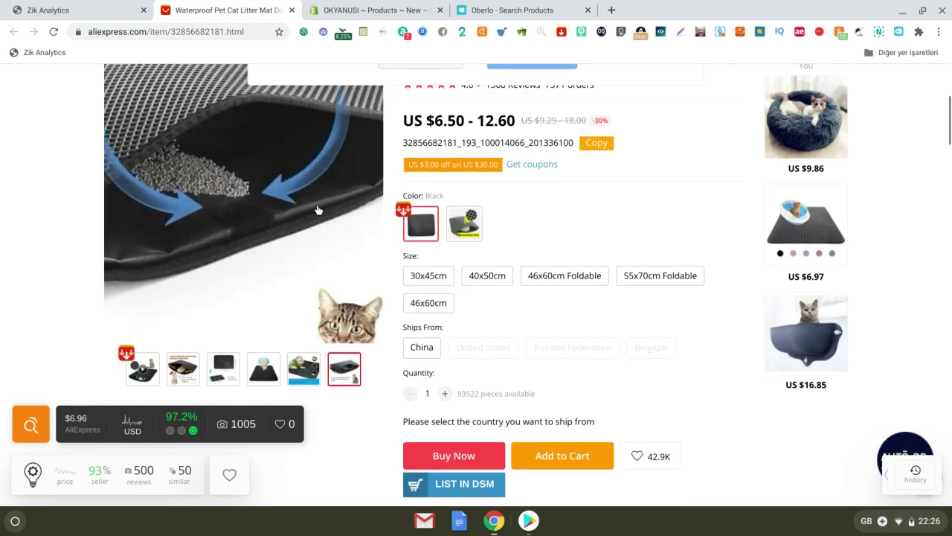
scroll(619, 301, down, 1)
scroll(677, 348, down, 2)
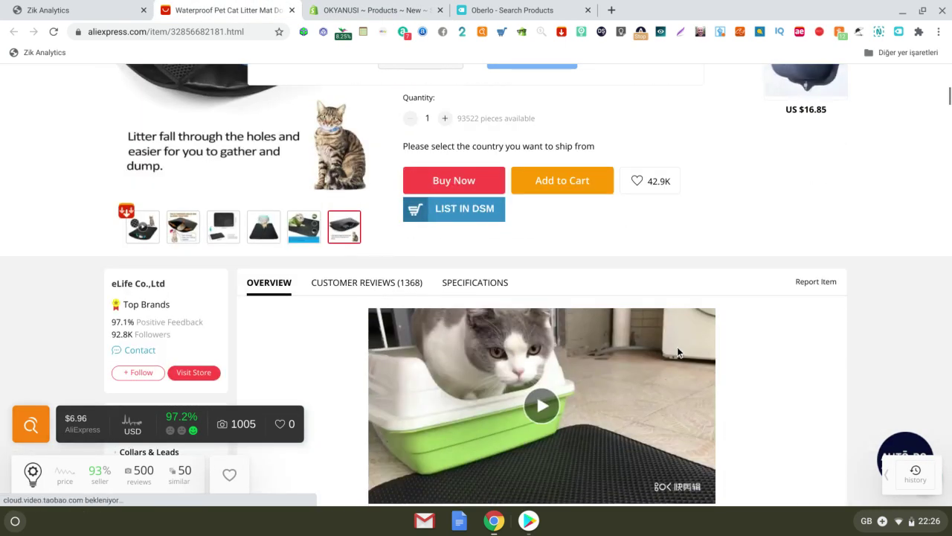
click(366, 6)
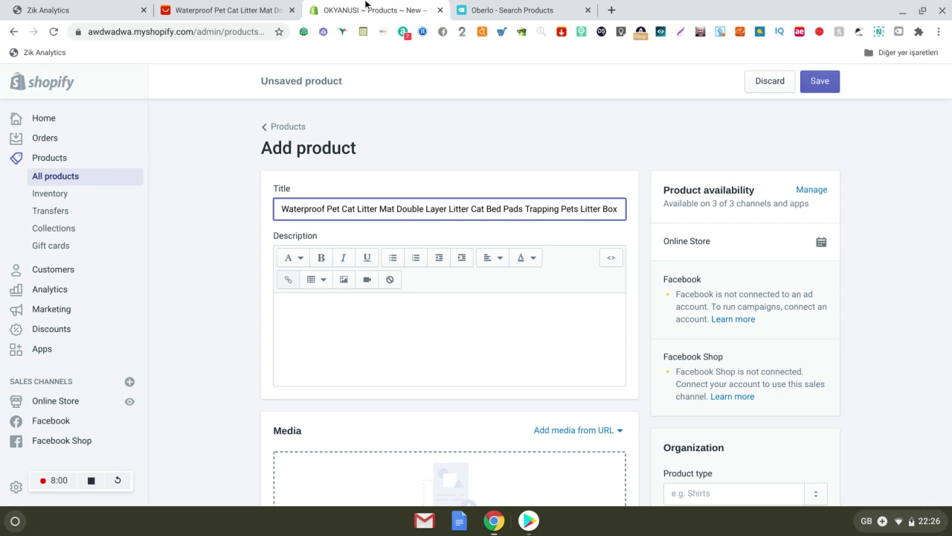
click(253, 10)
scroll(488, 251, down, 2)
scroll(488, 251, down, 5)
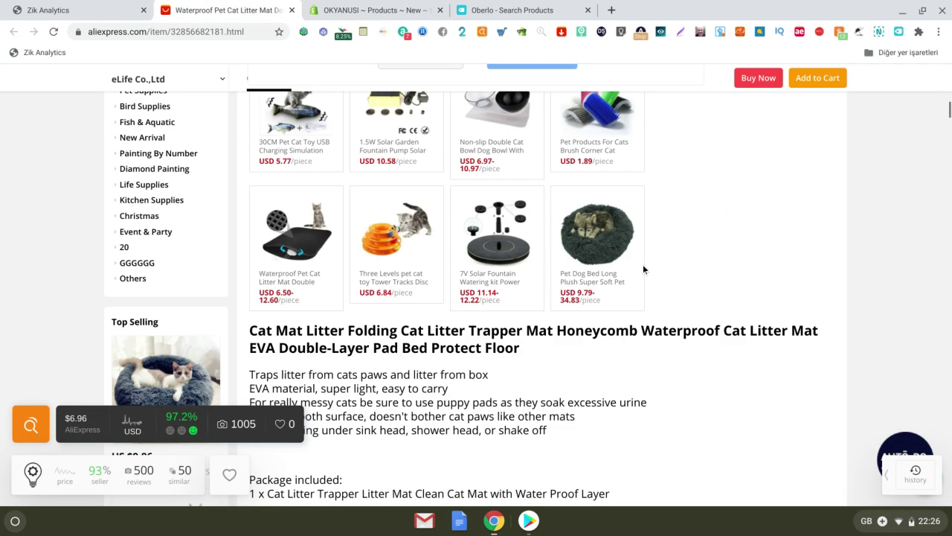
drag(251, 244, 629, 408)
key(ctrl+c)
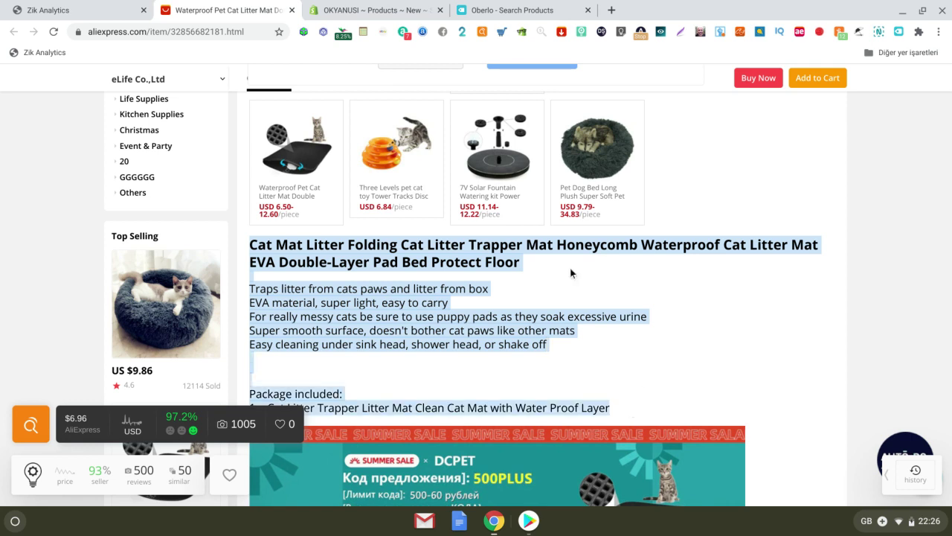
Paste the copied text into the new Shopify product's description
click(375, 11)
click(336, 331)
key(ctrl+v)
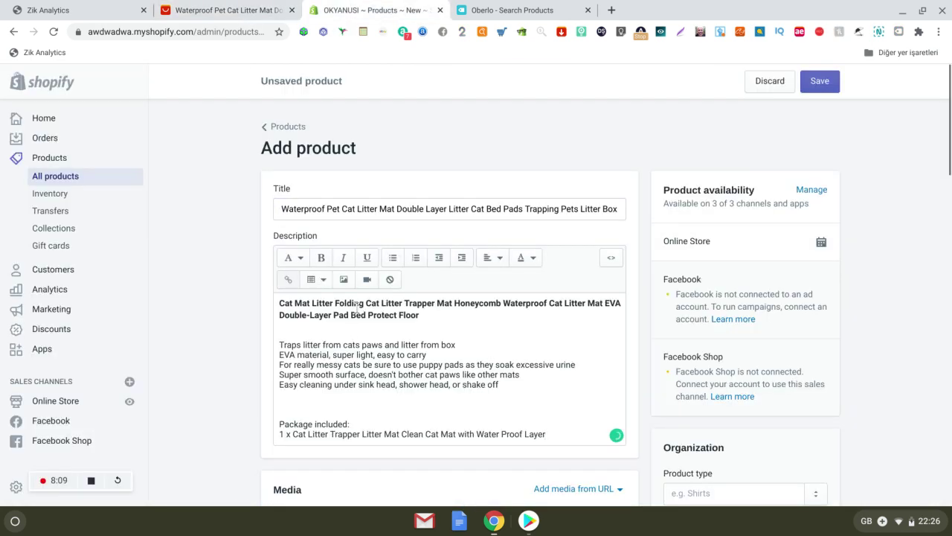
Format the description's opening "Cat Mat Litter Folding" line as Heading 2, keeping it bold
double_click(348, 302)
triple_click(348, 302)
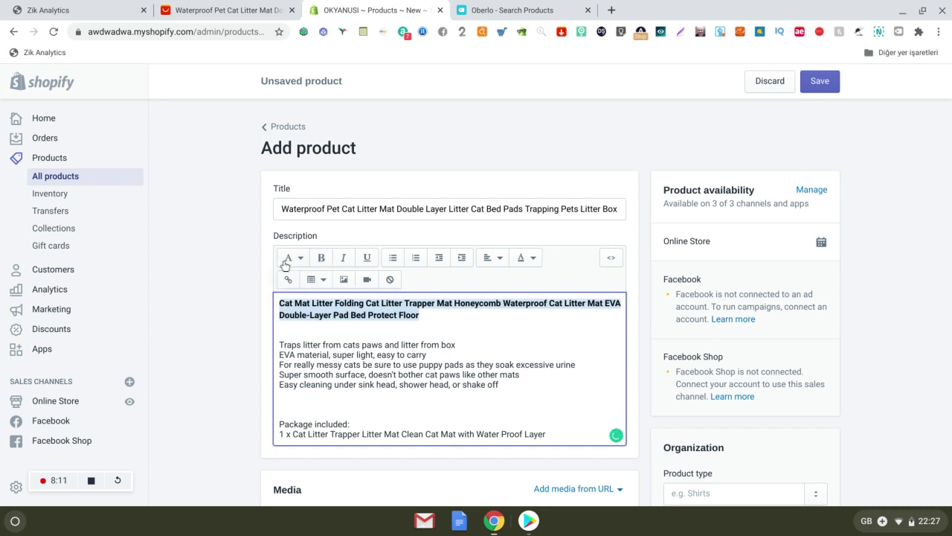
click(321, 258)
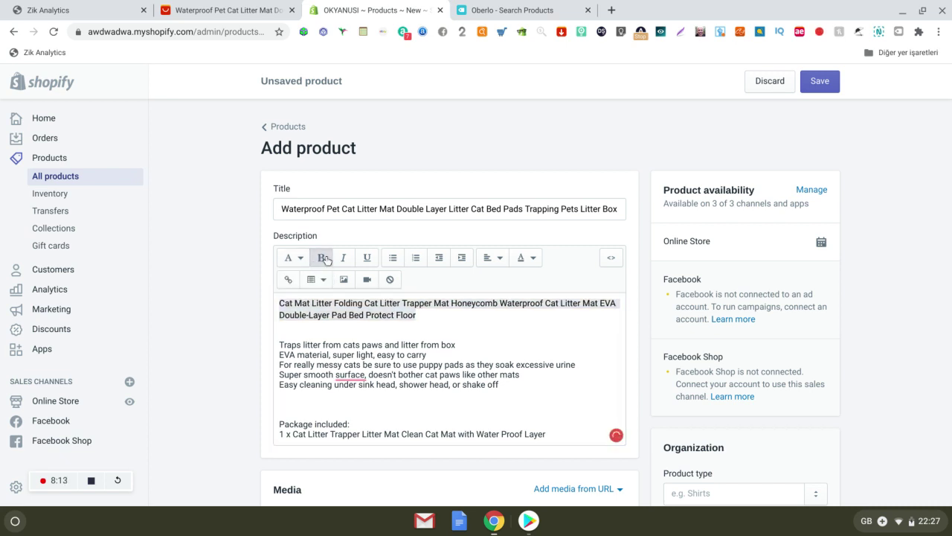
click(322, 259)
click(291, 257)
click(287, 335)
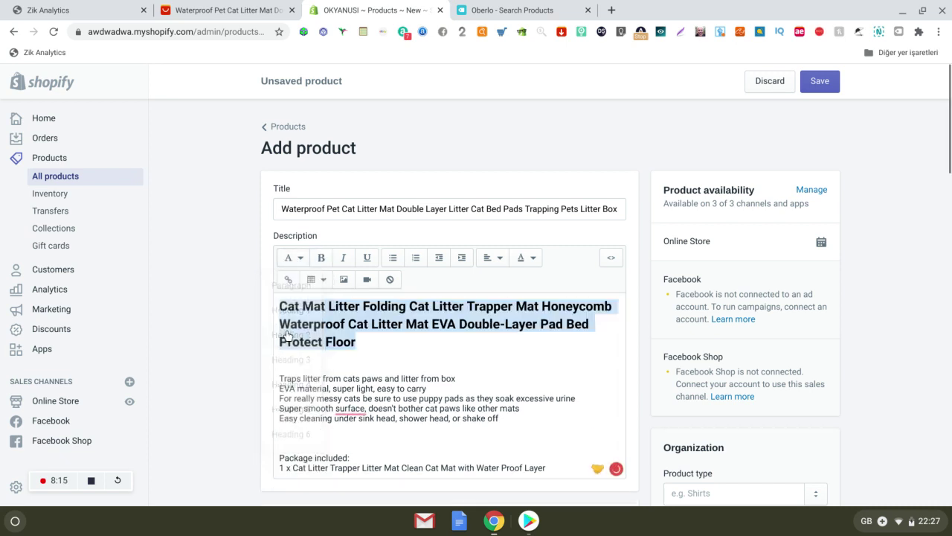
click(452, 296)
Examine the AliSave extension's image download options for the AliExpress listing, for use as product media
scroll(452, 296, down, 1)
scroll(452, 296, down, 1)
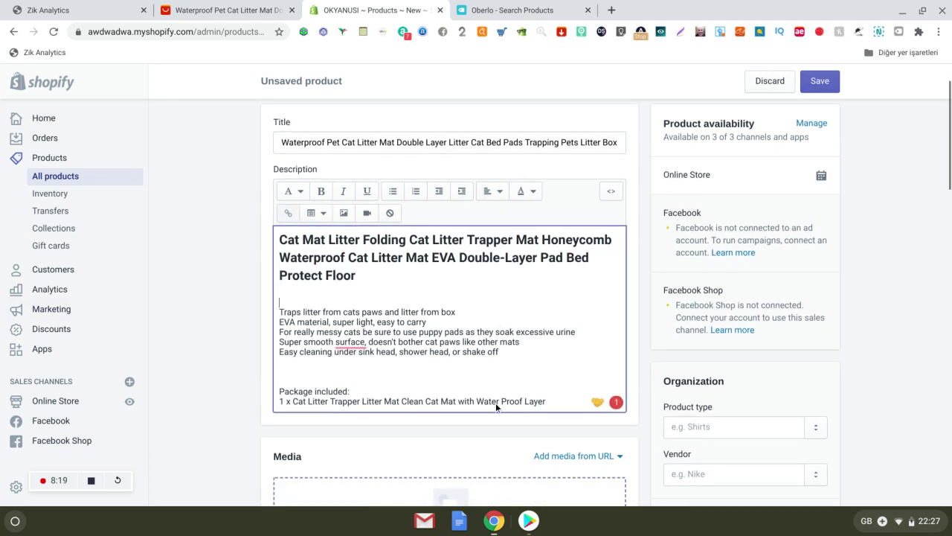
scroll(495, 402, down, 2)
scroll(370, 263, down, 5)
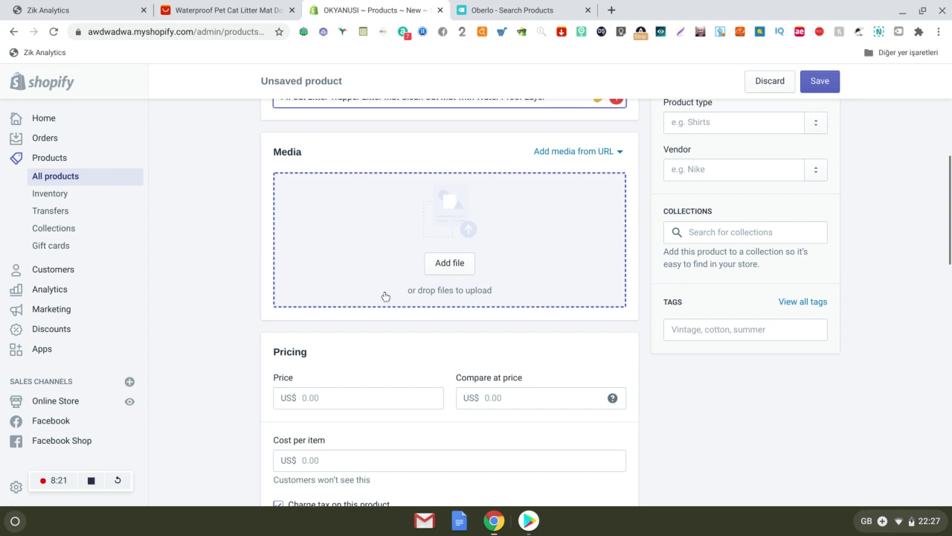
key(ctrl+shift+Tab)
scroll(555, 374, up, 10)
scroll(588, 350, down, 2)
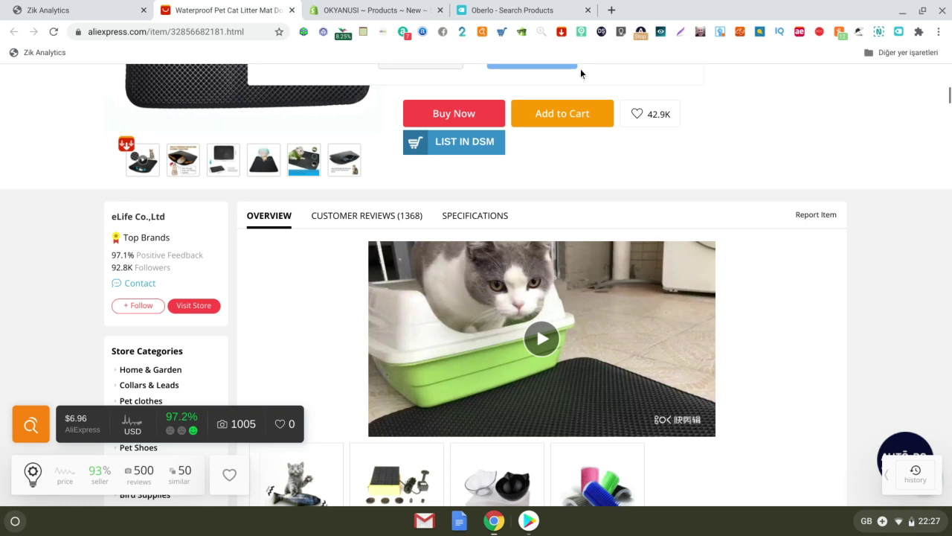
click(563, 35)
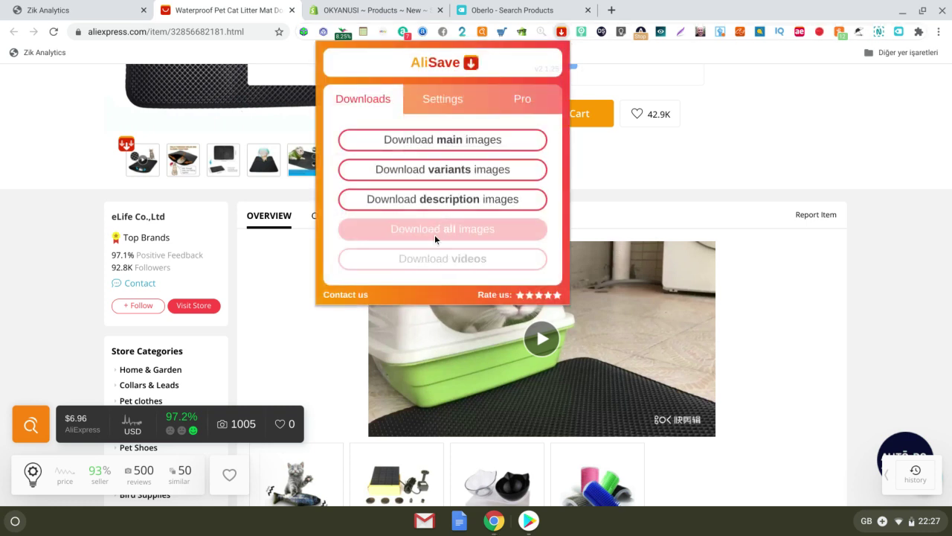
click(715, 173)
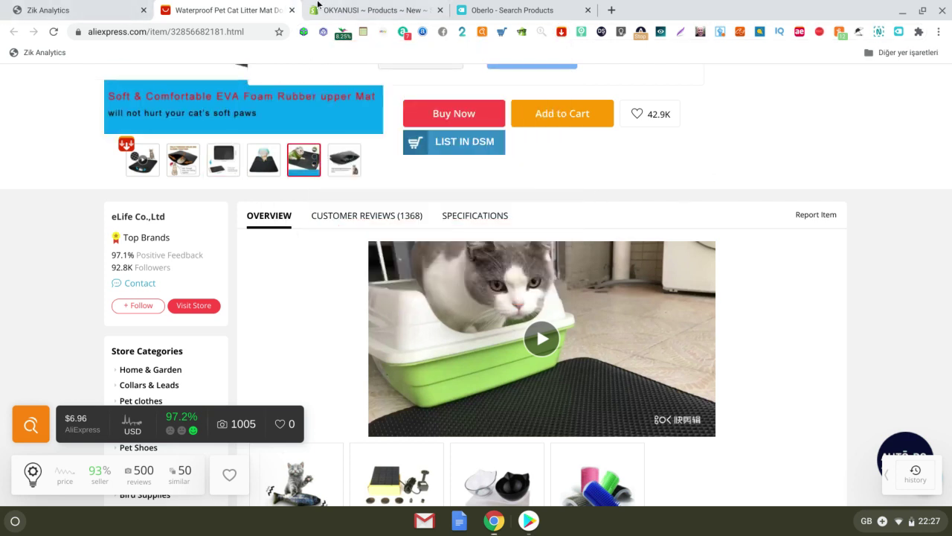
Check AliExpress shipping cost and delivery time for the 30x45cm mat shipped from China
click(369, 5)
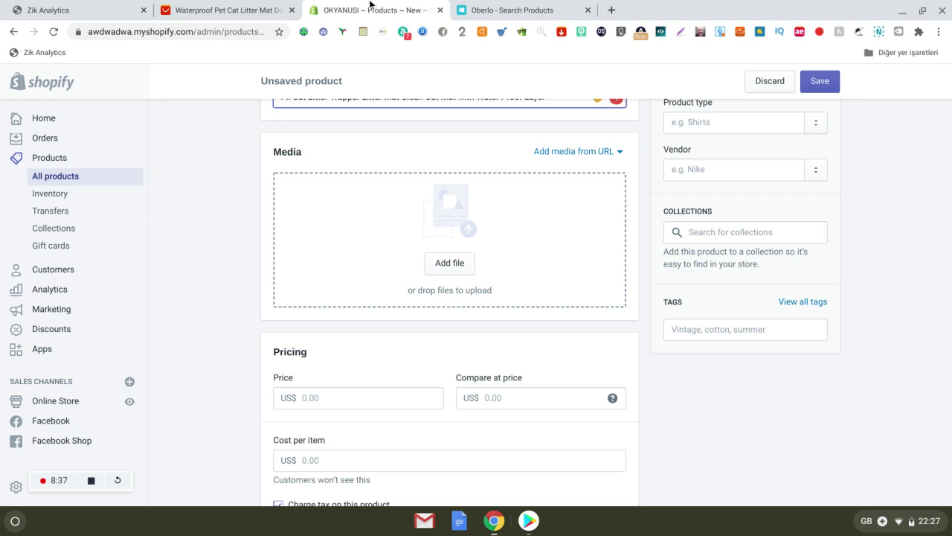
scroll(510, 218, down, 3)
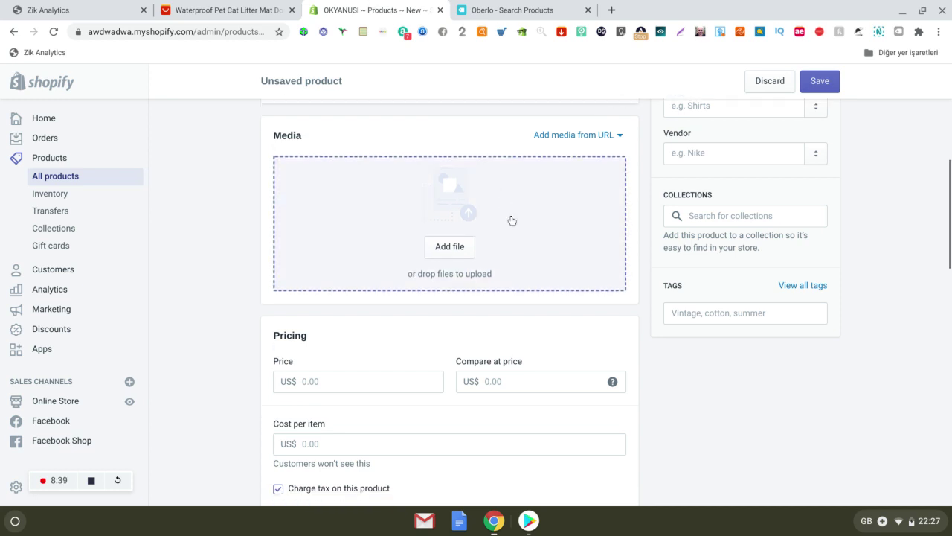
click(340, 305)
key(ctrl+shift+Tab)
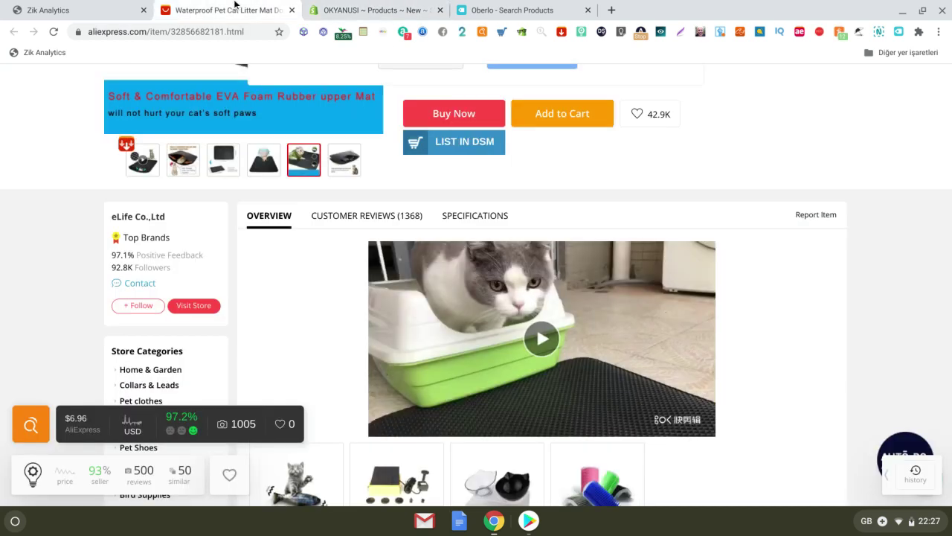
scroll(428, 248, up, 4)
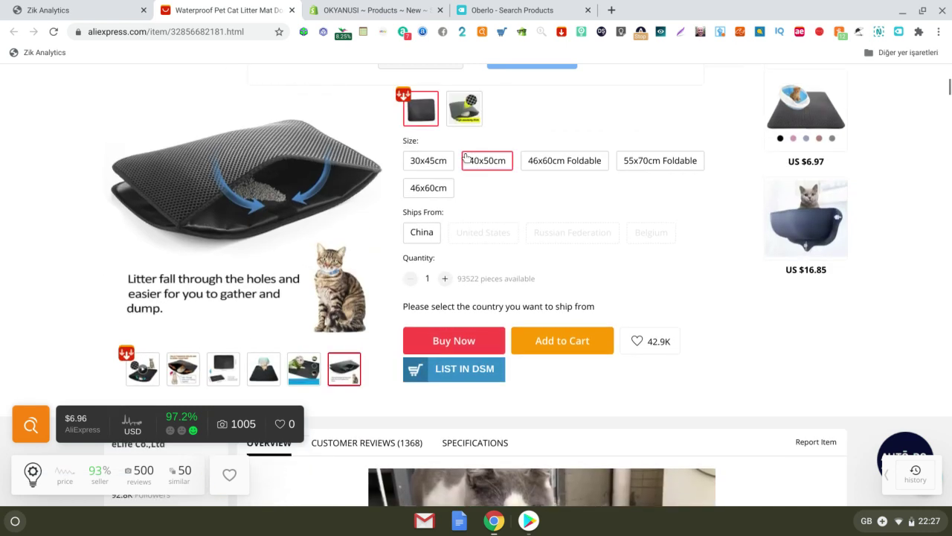
click(438, 171)
click(422, 232)
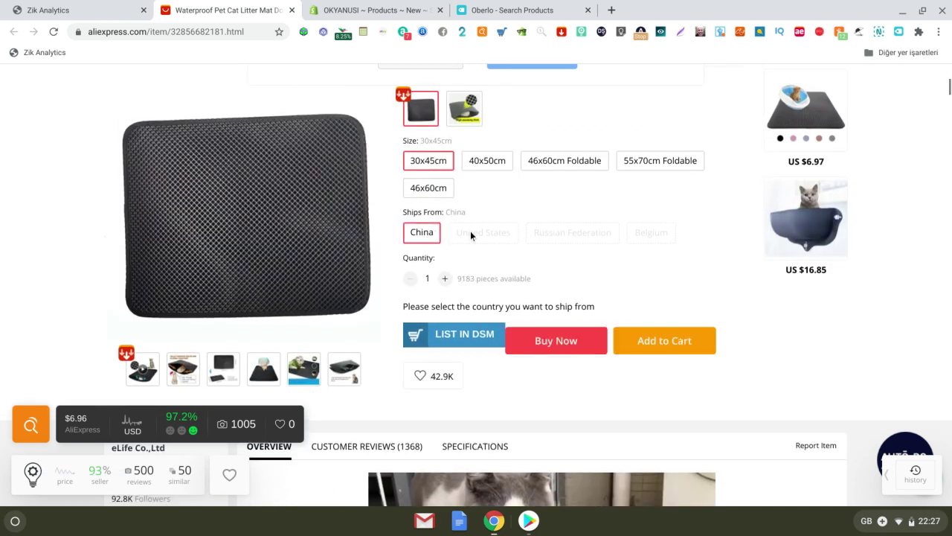
scroll(426, 230, down, 2)
drag(655, 243, 499, 232)
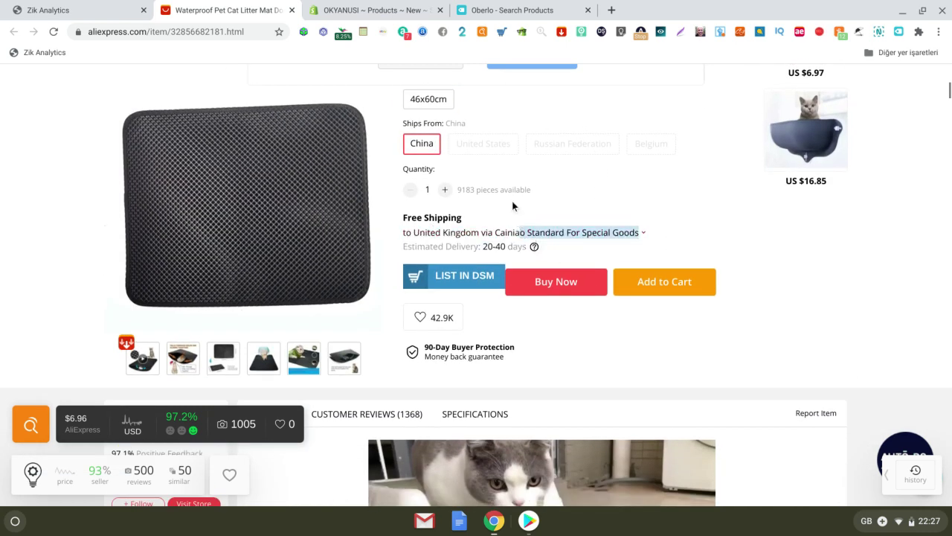
scroll(447, 233, up, 4)
Set the Shopify product's price to US$ 24.99 and its compare-at price to US$ 39.00
click(372, 9)
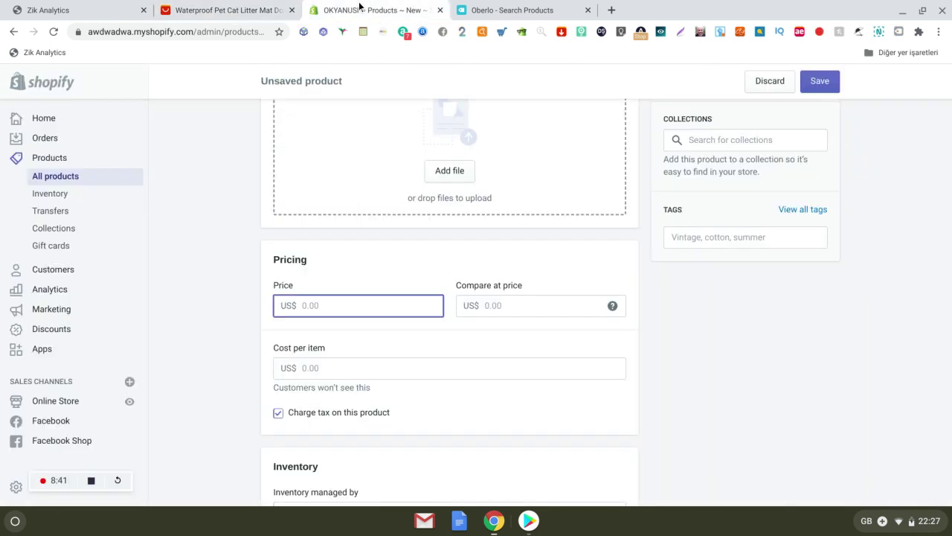
text(24.99)
click(507, 302)
text(29,99)
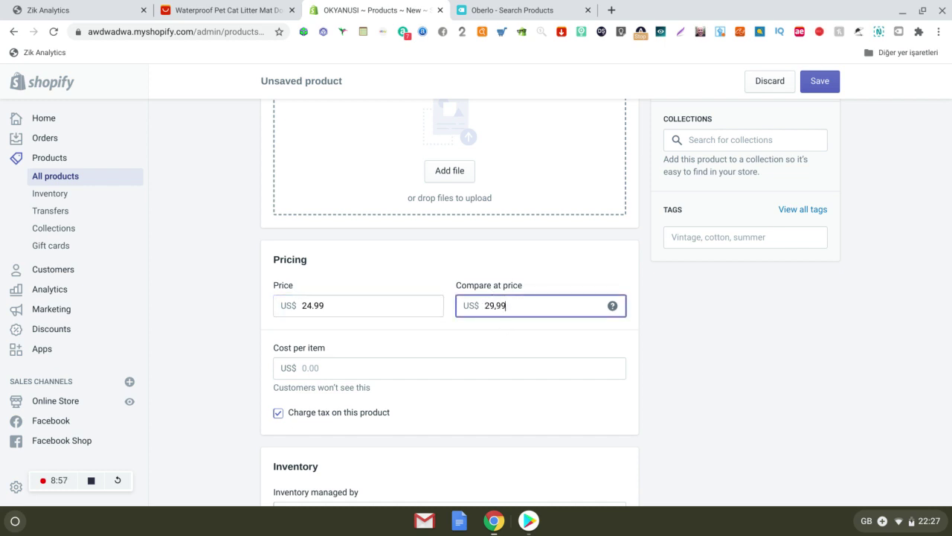
key(BackSpace)
text(3)
click(531, 346)
click(498, 306)
key(BackSpace)
key(BackSpace)
key(BackSpace)
scroll(528, 338, down, 1)
click(516, 343)
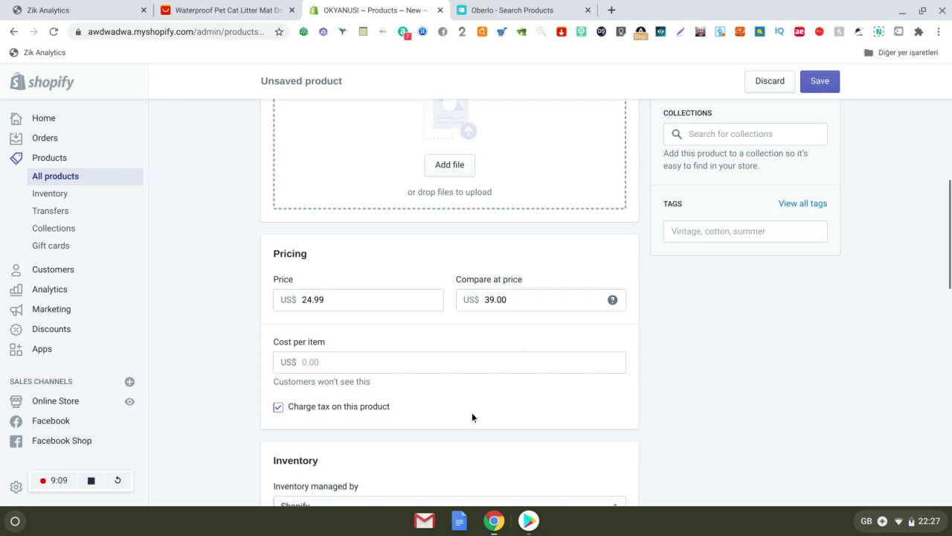
Set the product's cost per item to US$ 7.00
scroll(339, 340, down, 1)
click(331, 320)
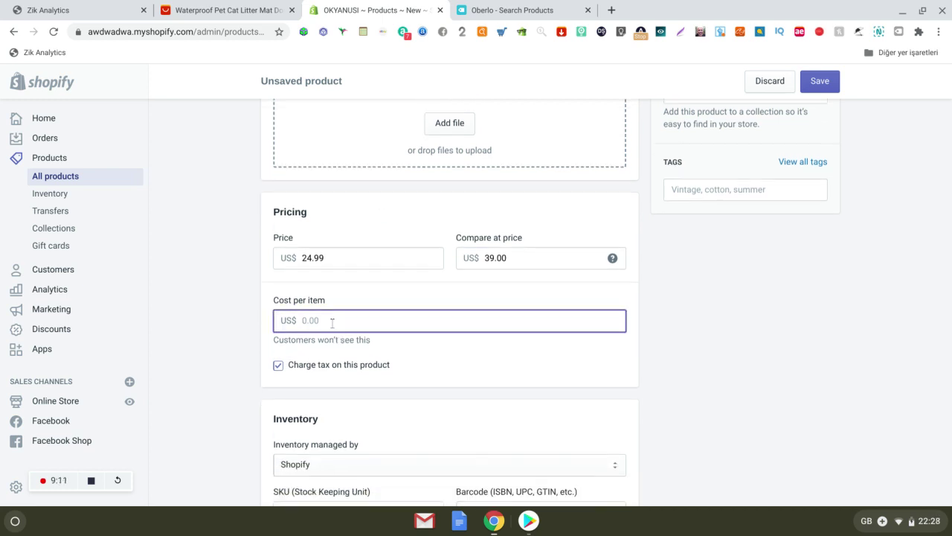
text(7)
click(480, 379)
Enter 1 as the product's available inventory quantity
scroll(518, 393, down, 6)
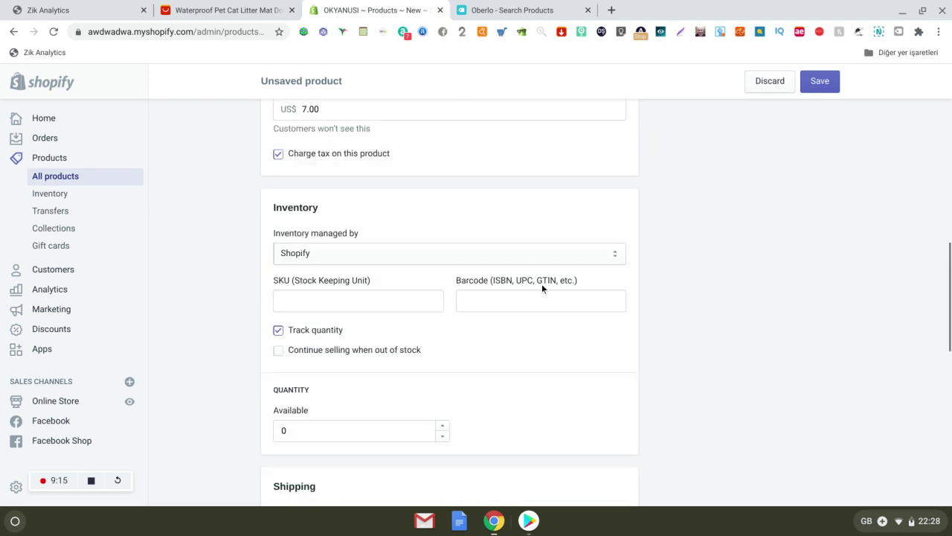
click(338, 187)
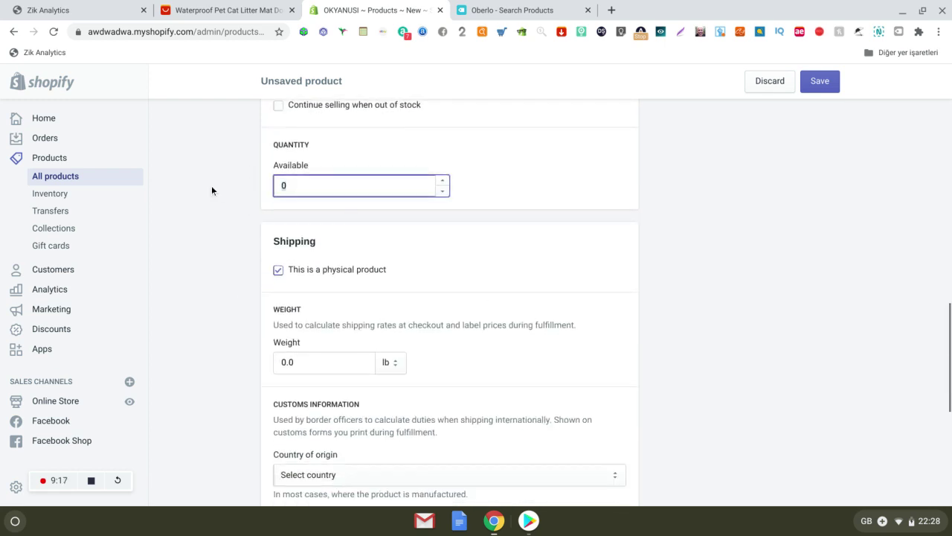
text(1)
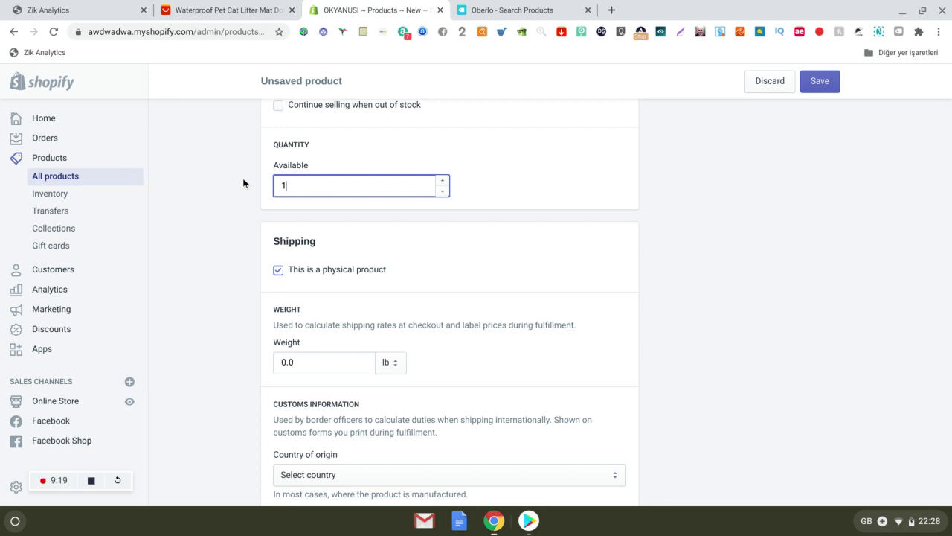
Review the unsaved product's shipping, customs and variant settings and its search engine listing preview
scroll(593, 248, down, 1)
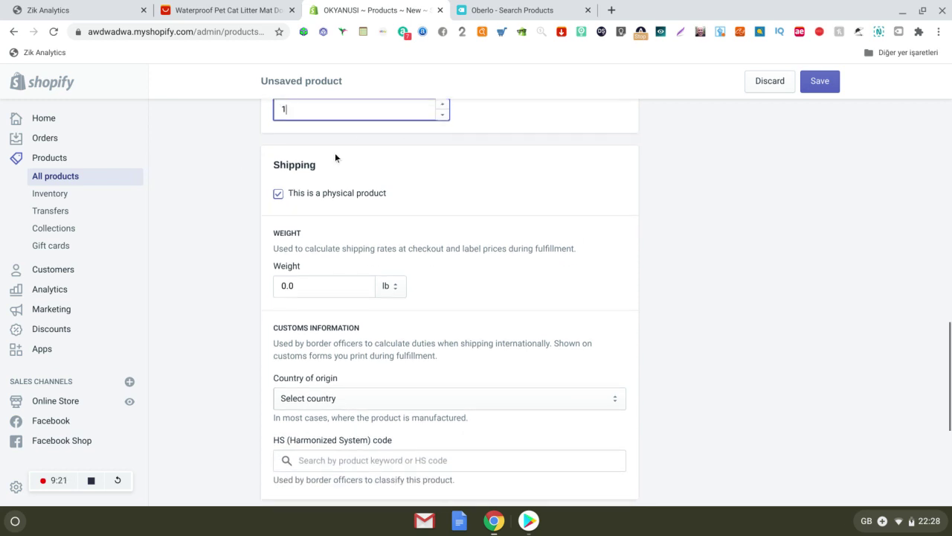
scroll(372, 165, down, 2)
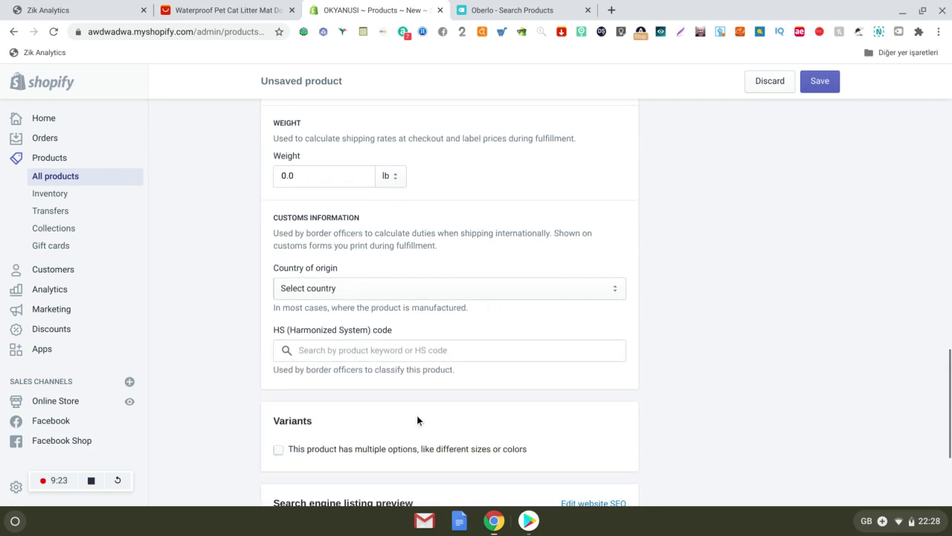
scroll(416, 420, down, 3)
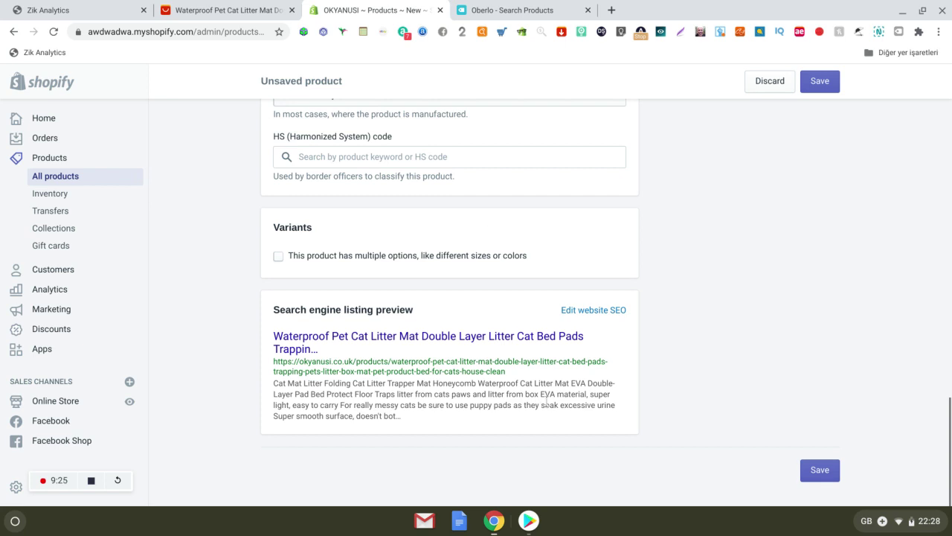
drag(629, 424, 270, 320)
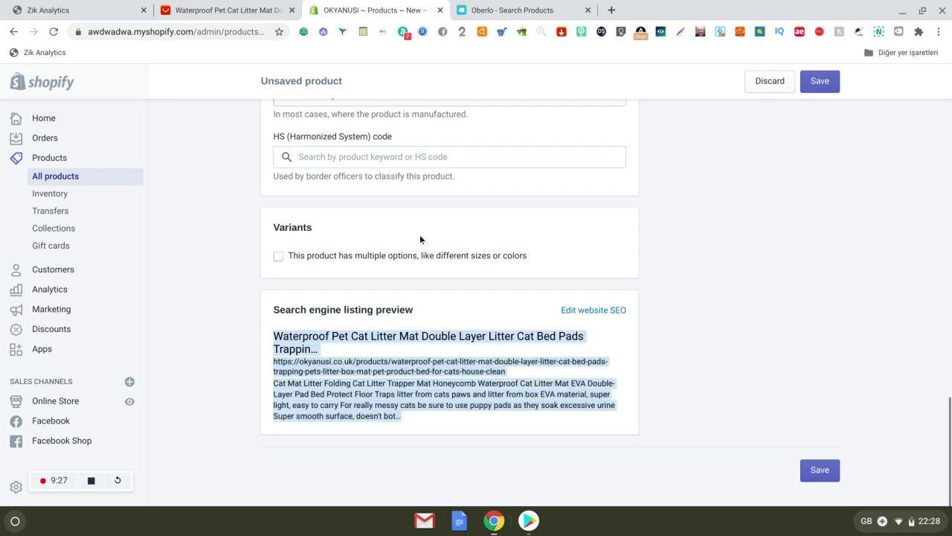
Leave the new product page without saving the cat litter mat and open the store's list of installed apps
click(237, 7)
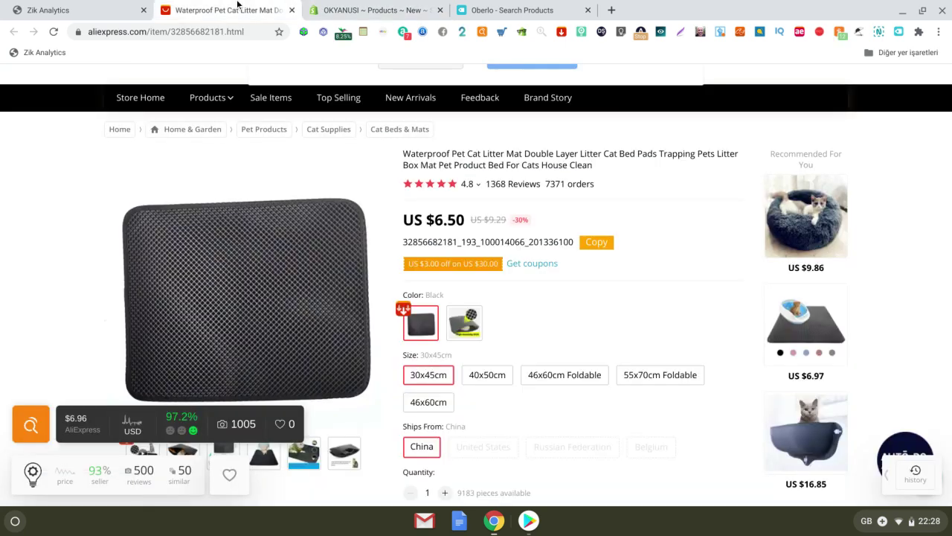
drag(513, 10, 376, 10)
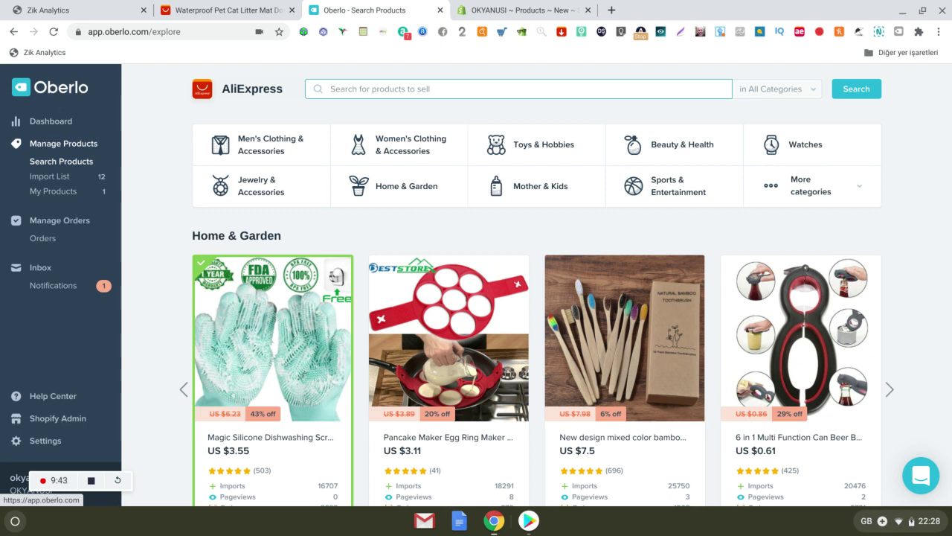
click(520, 10)
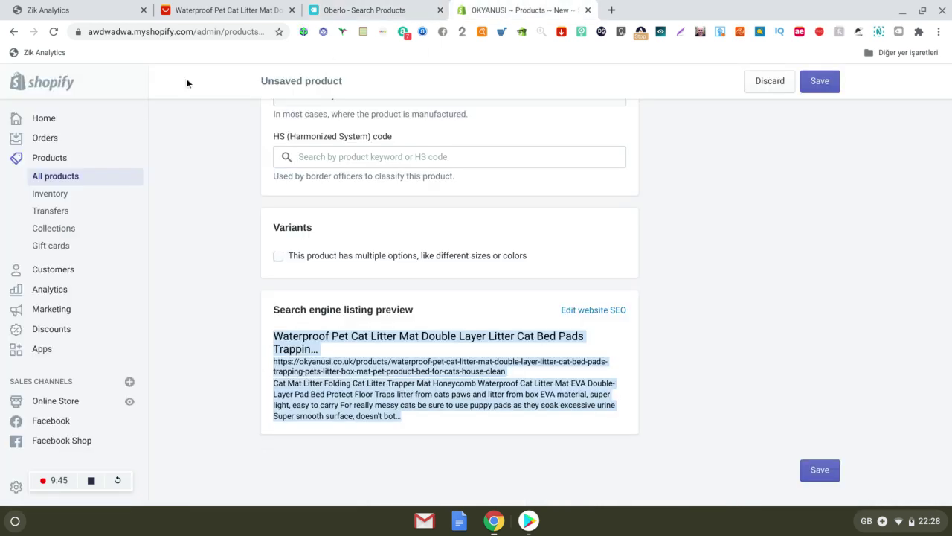
click(14, 348)
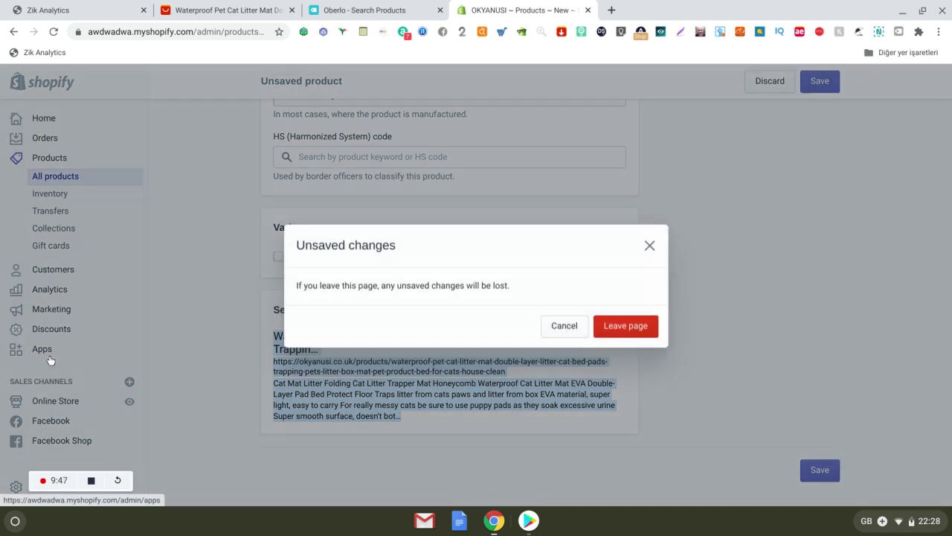
click(616, 331)
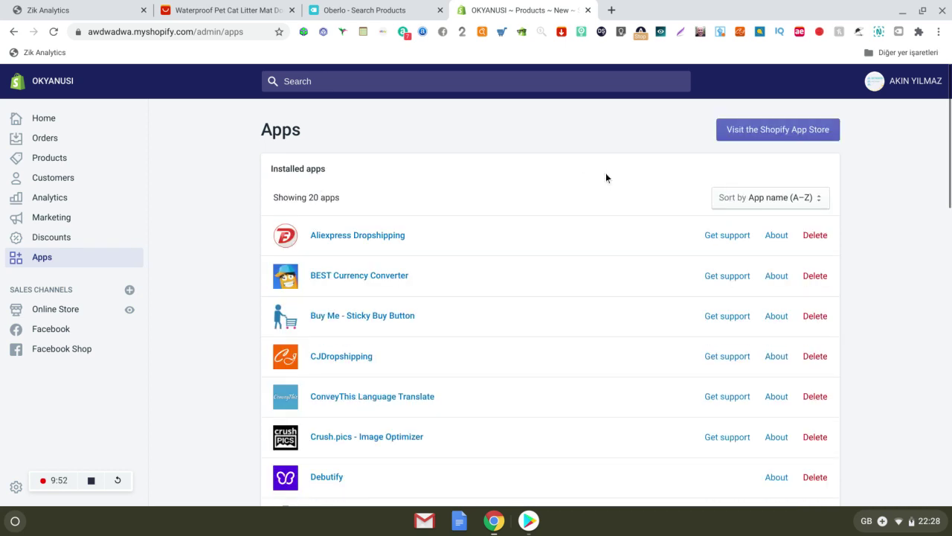
Open the Shopify App Store and search it for "oberlo"
click(789, 131)
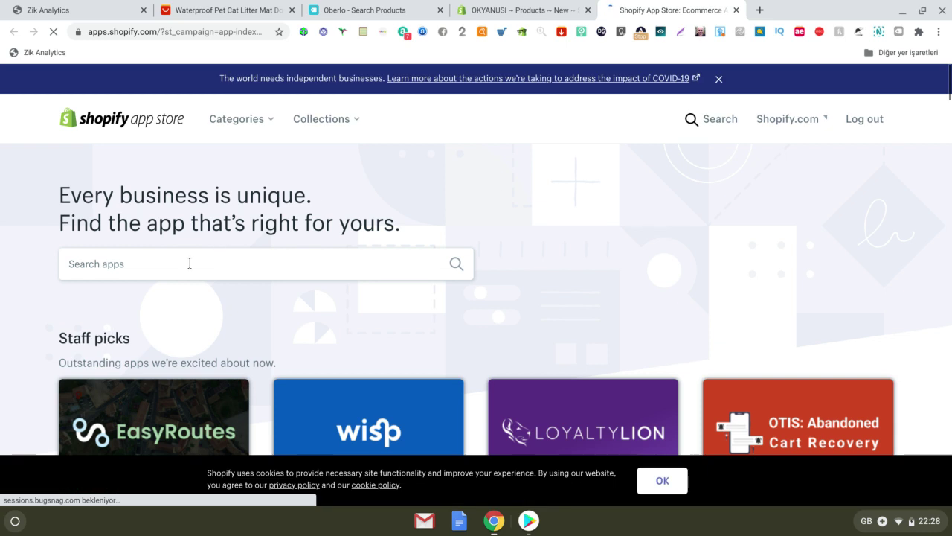
click(182, 265)
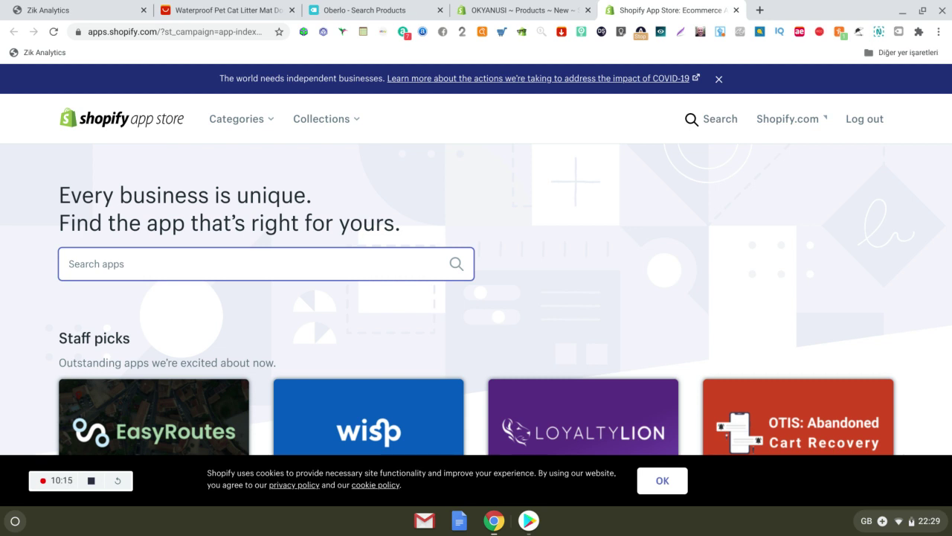
text(oberlo)
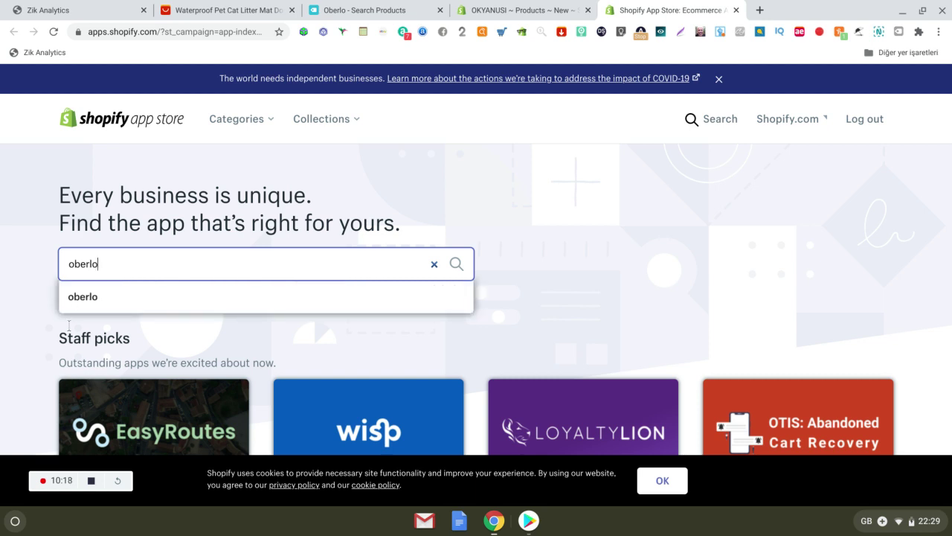
click(89, 302)
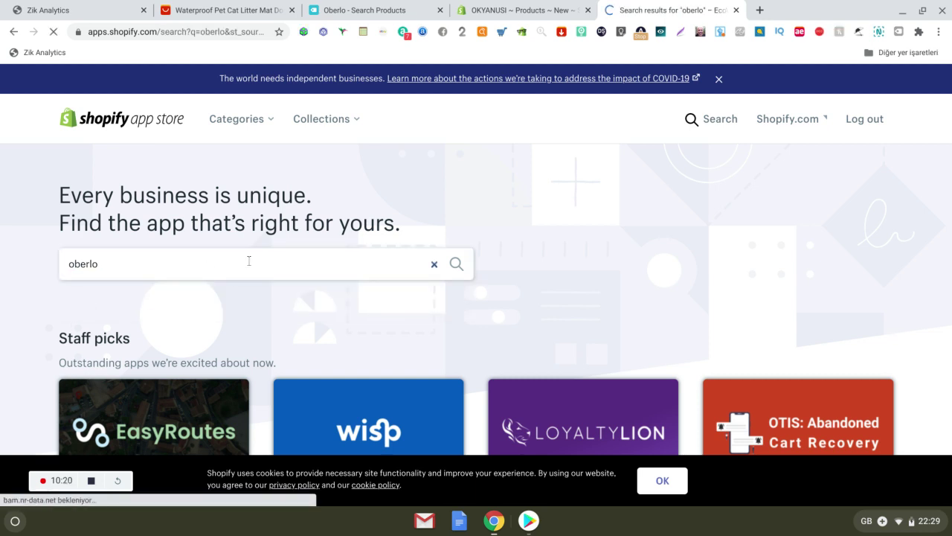
Open the Oberlo - Dropshipping App page, try to add the app, and close the App Store
scroll(369, 267, down, 1)
scroll(368, 268, down, 1)
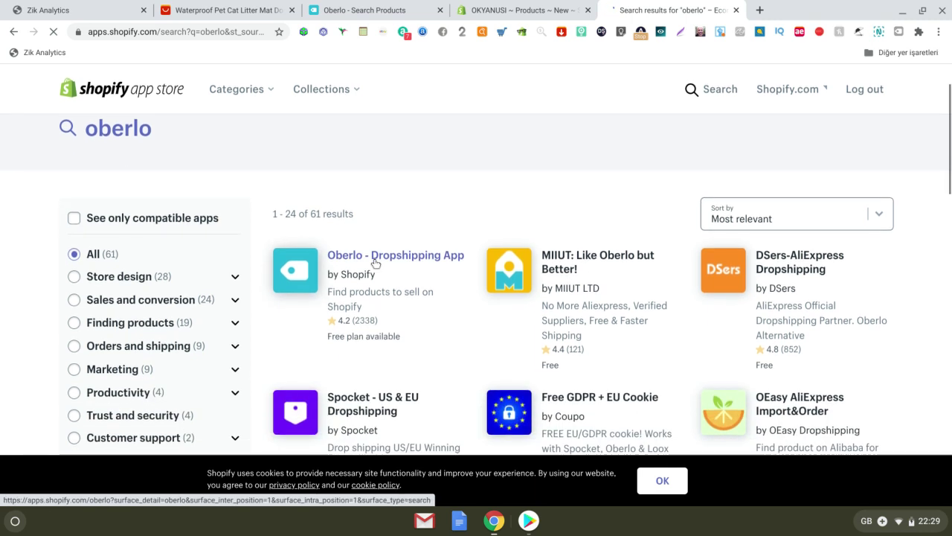
click(375, 262)
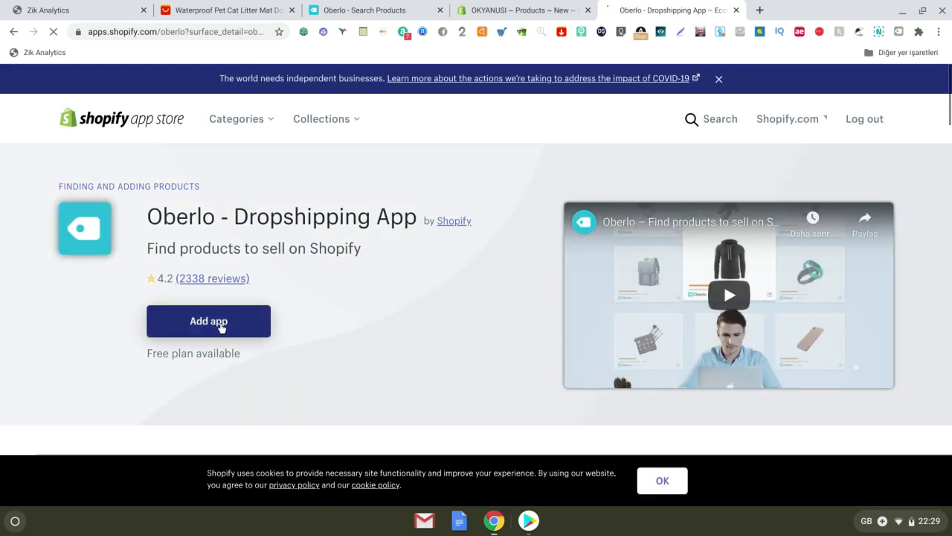
click(221, 327)
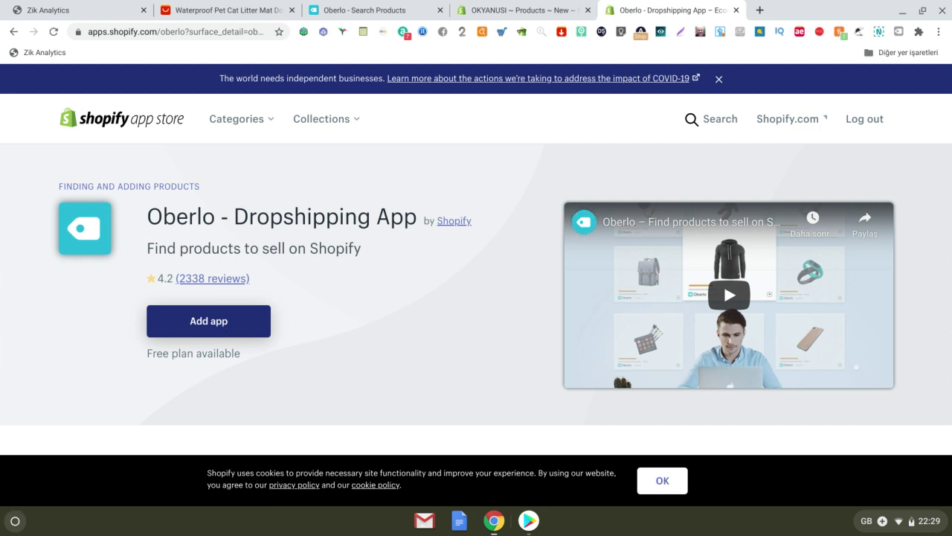
click(736, 10)
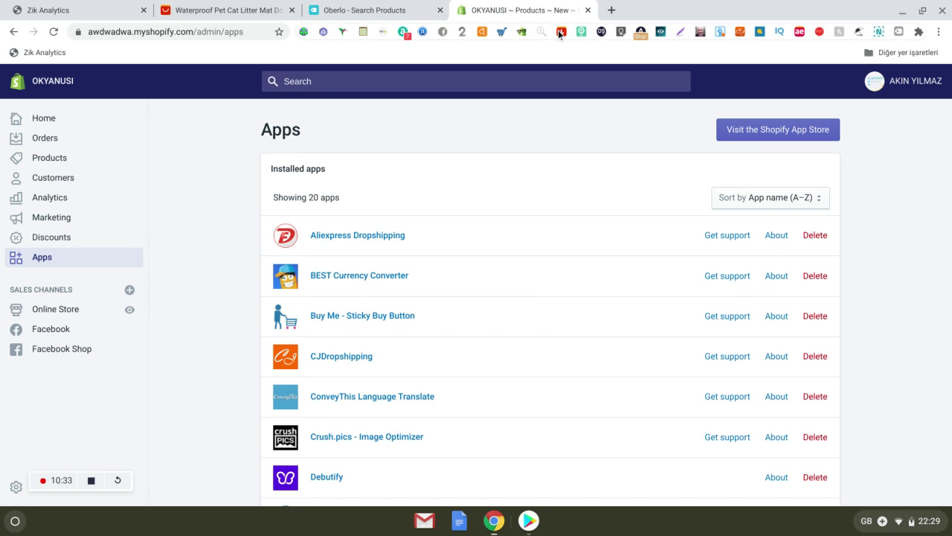
Switch to Oberlo and look over the AliExpress categories and featured products on its product search page
click(372, 9)
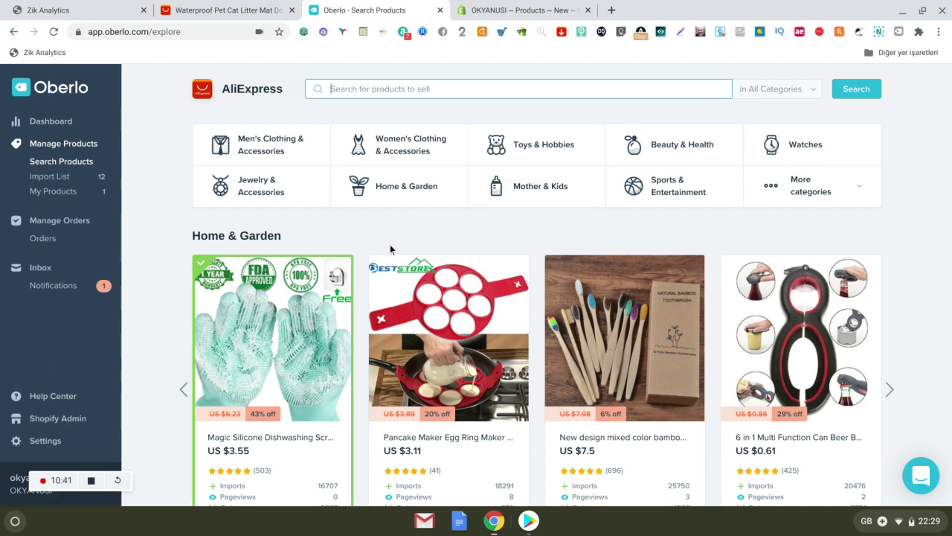
scroll(336, 208, down, 1)
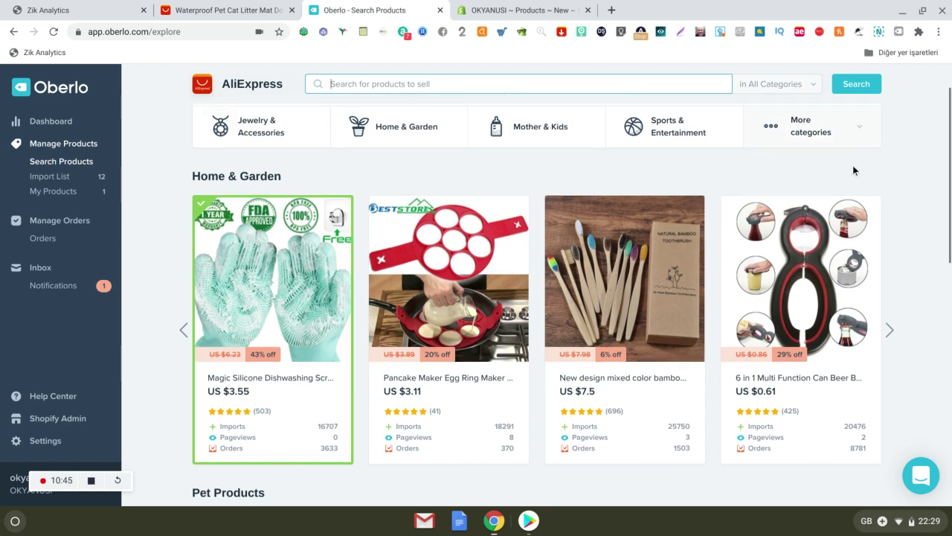
scroll(708, 263, down, 2)
scroll(708, 263, up, 3)
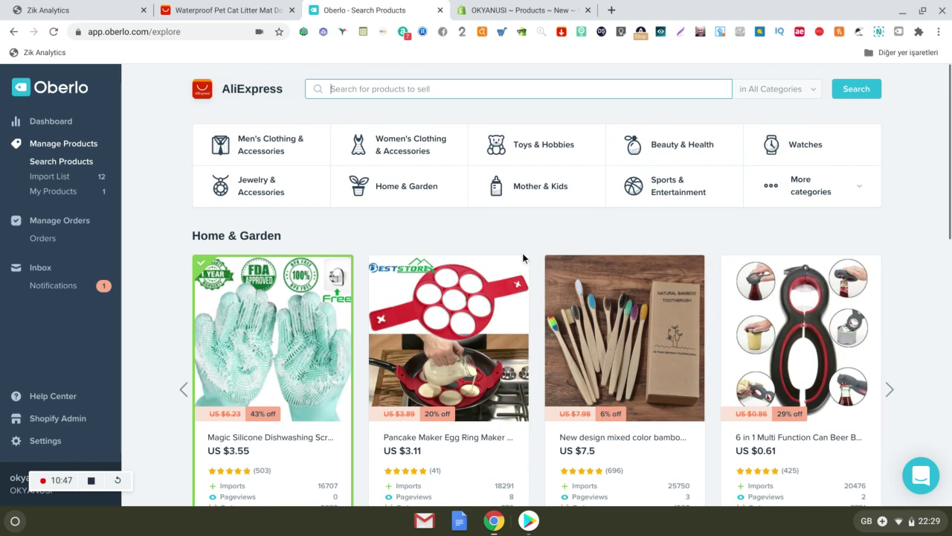
Search Oberlo for "Waterproof Pet Cat Litter Mat Double Layer Litter Cat Bed", copied from the AliExpress title, and browse the matching products
click(244, 6)
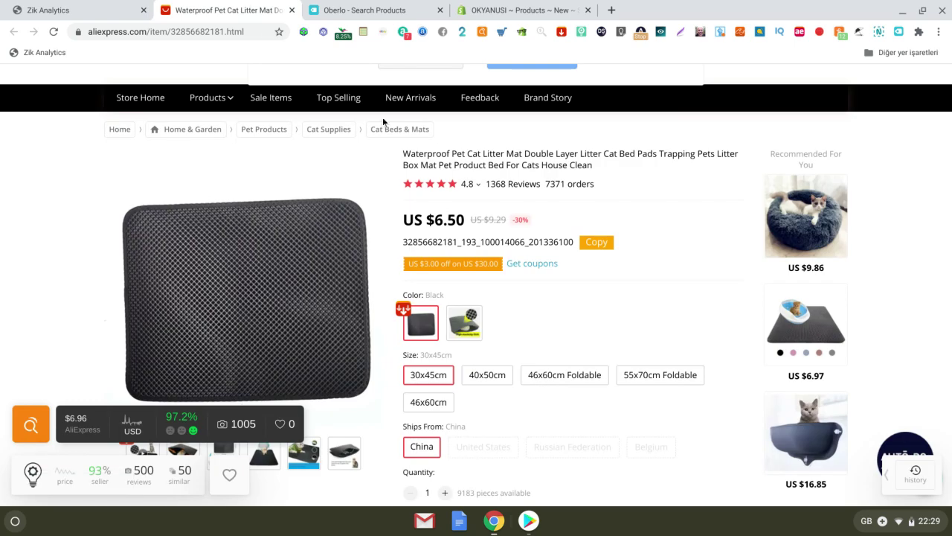
drag(404, 154, 637, 158)
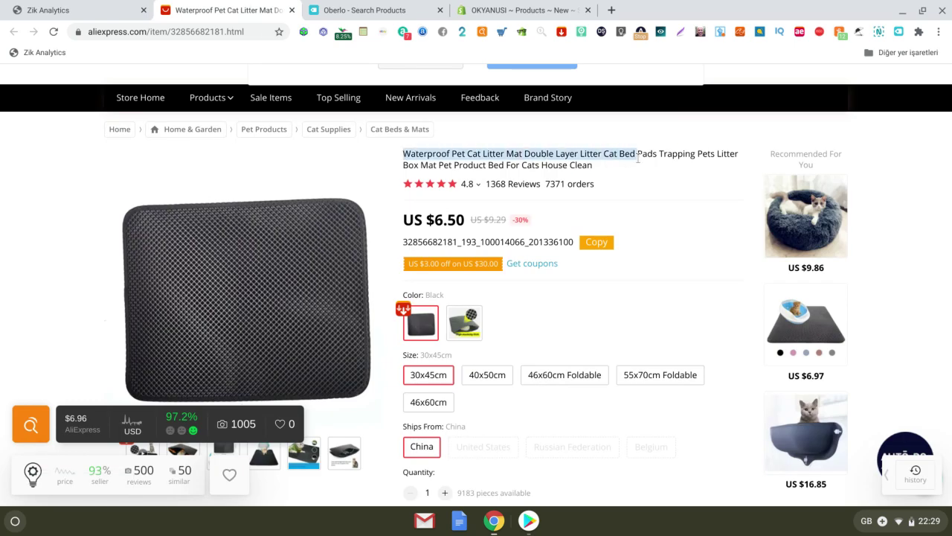
key(ctrl+c)
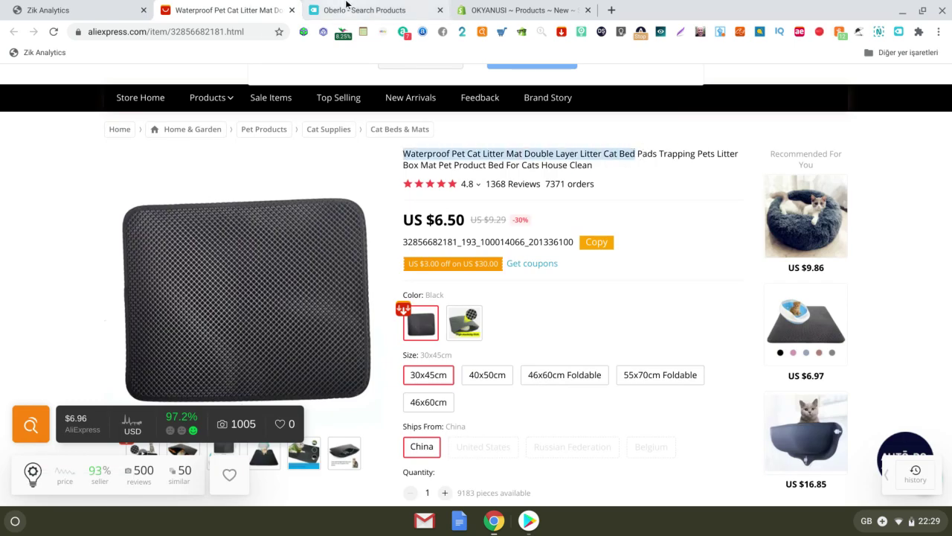
click(361, 9)
click(655, 90)
key(ctrl+v)
click(855, 89)
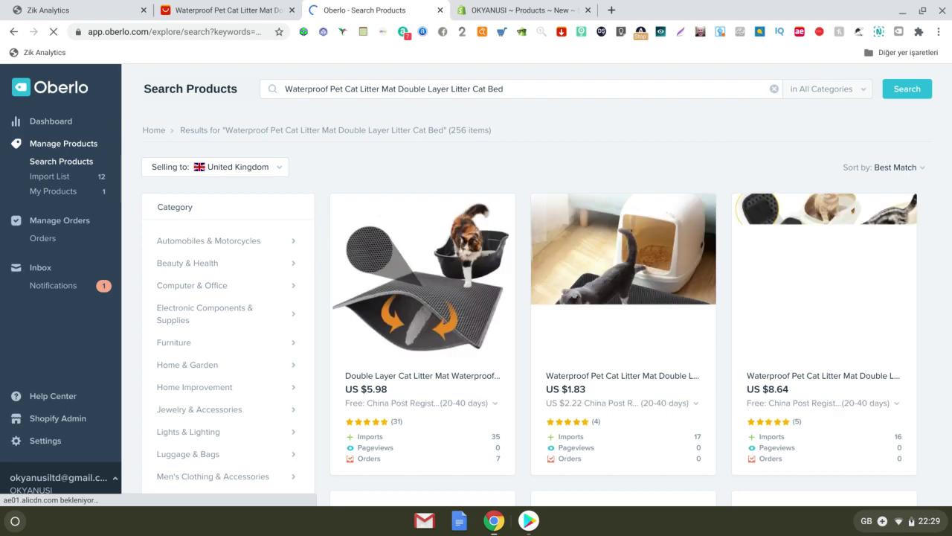
scroll(757, 223, down, 2)
scroll(690, 221, down, 4)
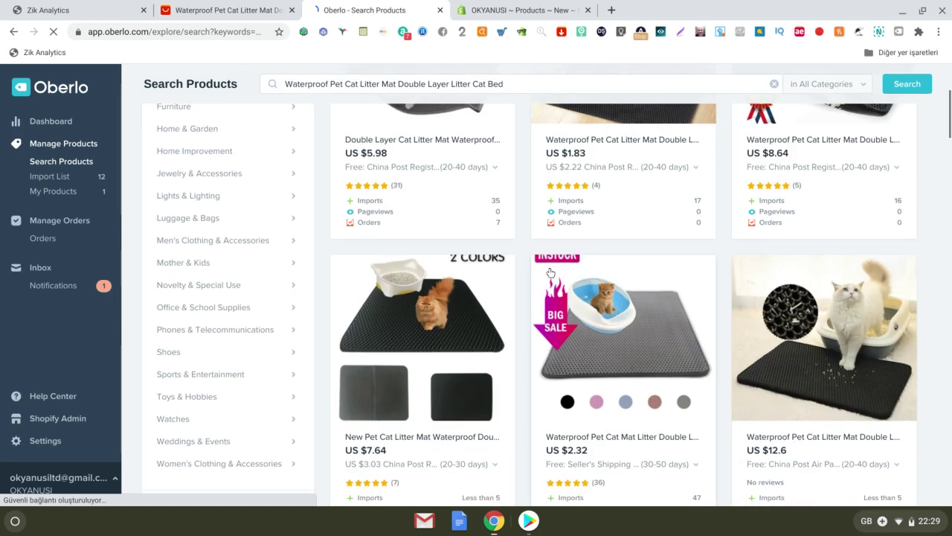
Copy the mat's full AliExpress title and search Oberlo's products with it
click(223, 10)
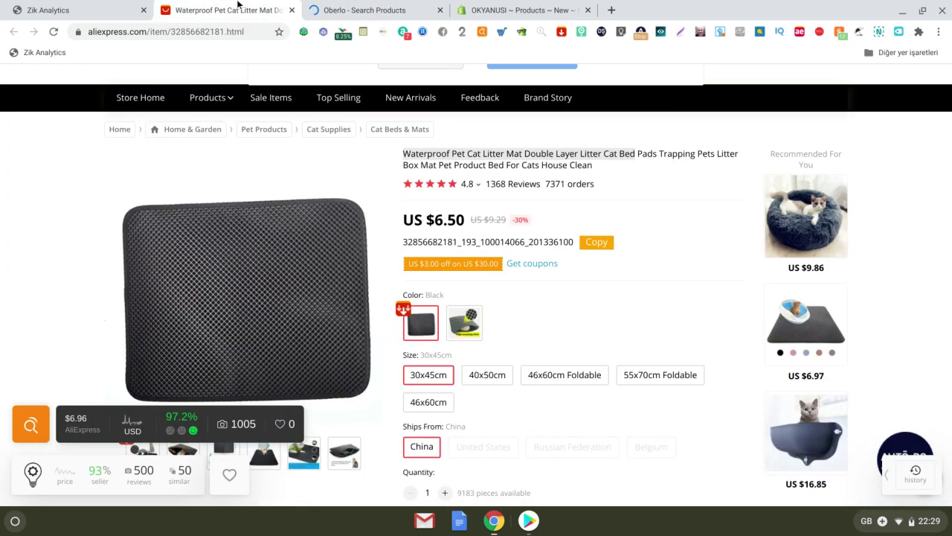
triple_click(508, 153)
click(364, 9)
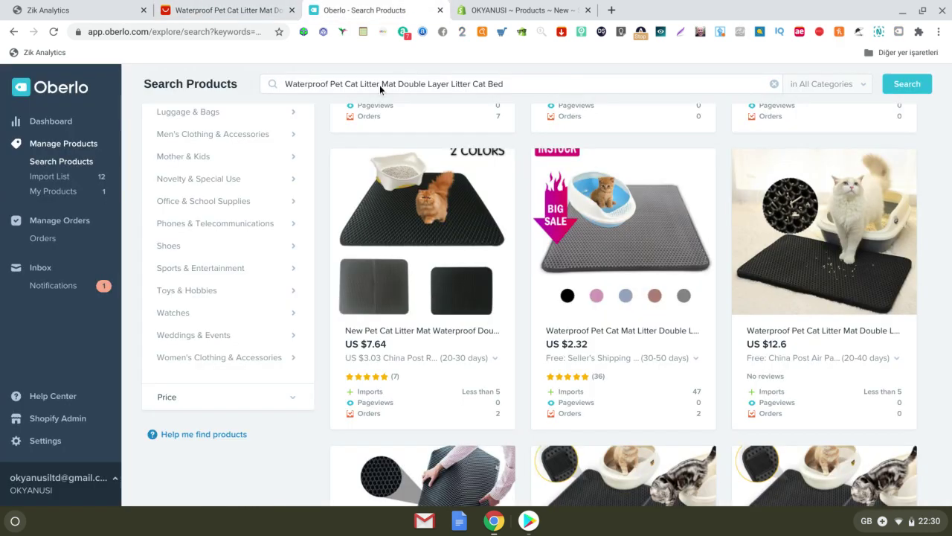
triple_click(380, 84)
key(ctrl+v)
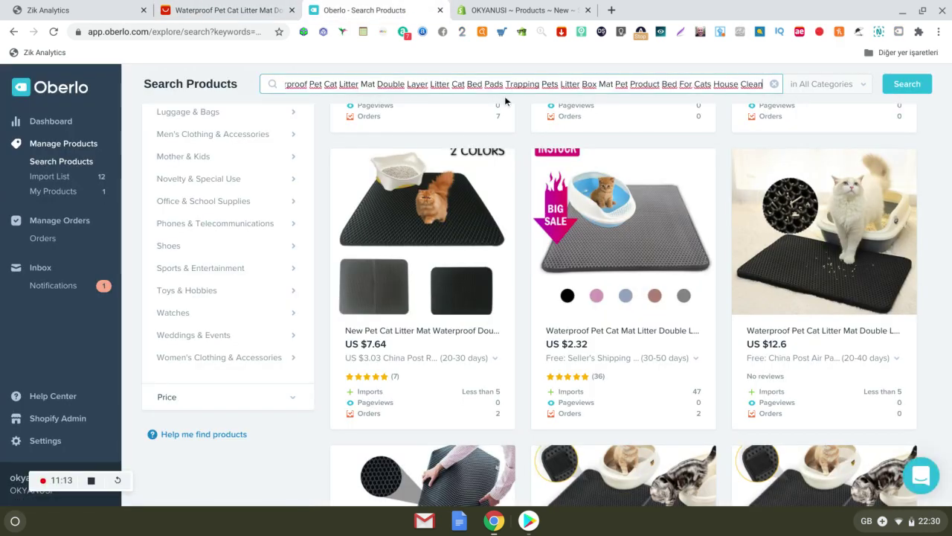
click(911, 84)
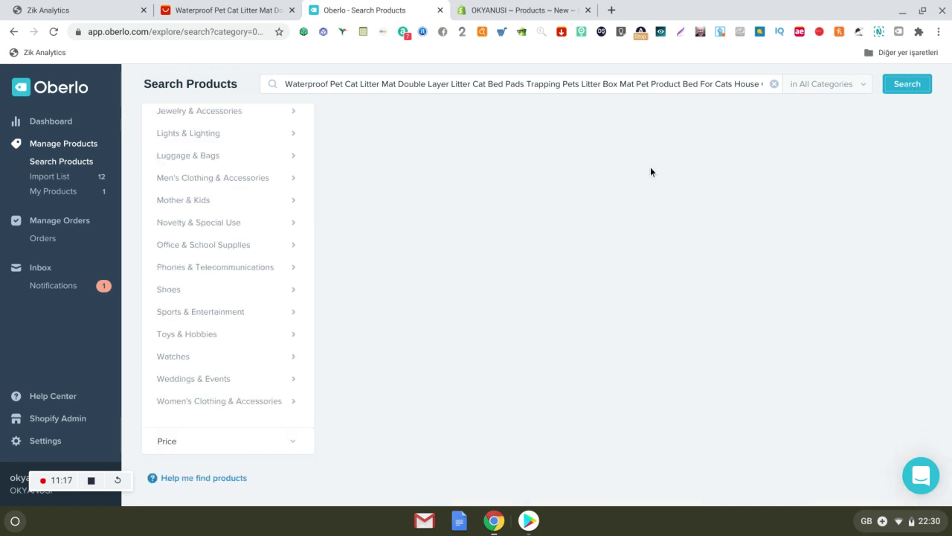
Clear the Oberlo product search and browse the featured Home & Garden and Pet Products on its search page
click(746, 86)
key(ctrl+a)
key(BackSpace)
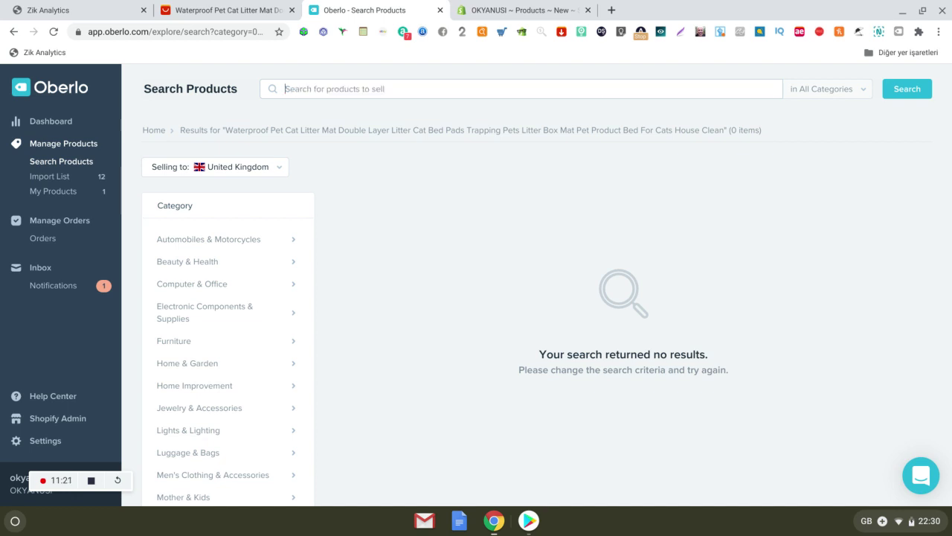
key(Return)
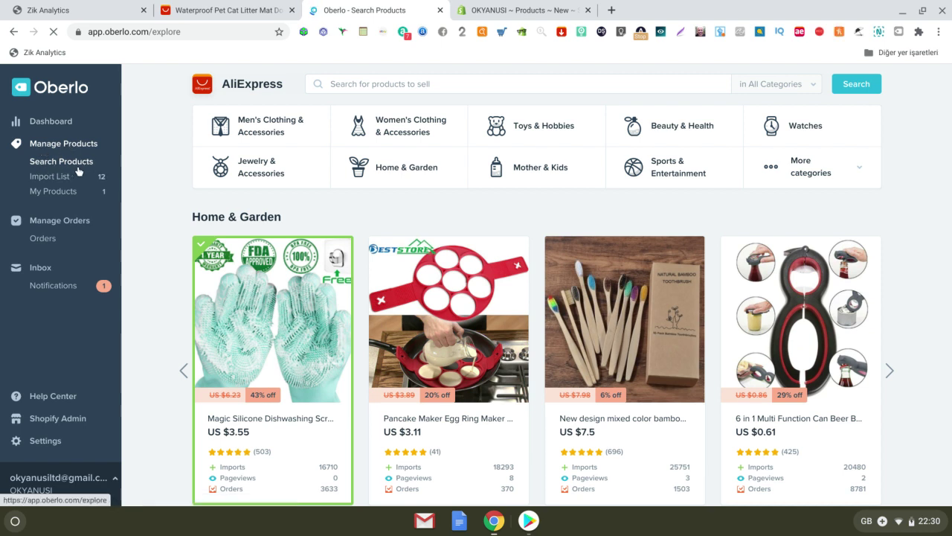
scroll(667, 199, down, 1)
scroll(347, 367, down, 3)
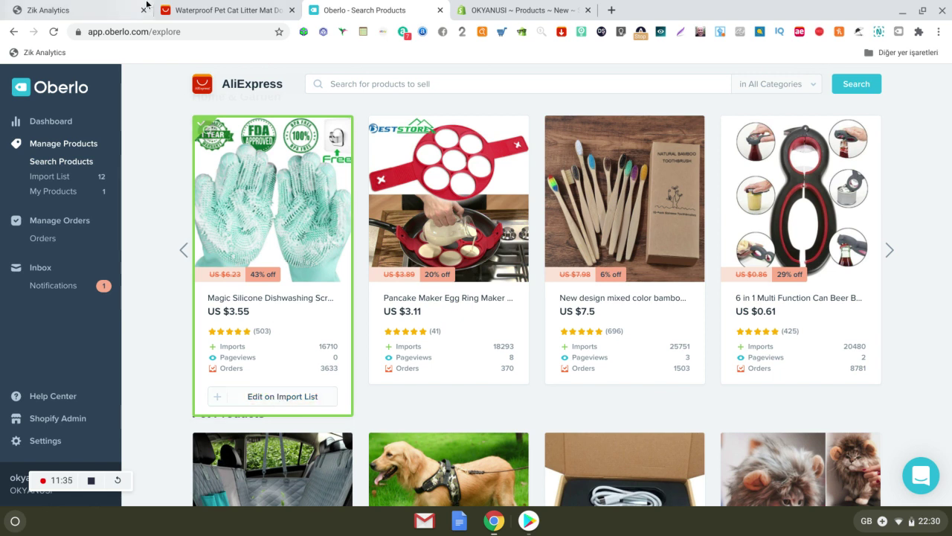
Switch to the AliExpress cat litter mat page and add the product to the Oberlo import list with the product importer extension
click(220, 10)
scroll(644, 210, down, 3)
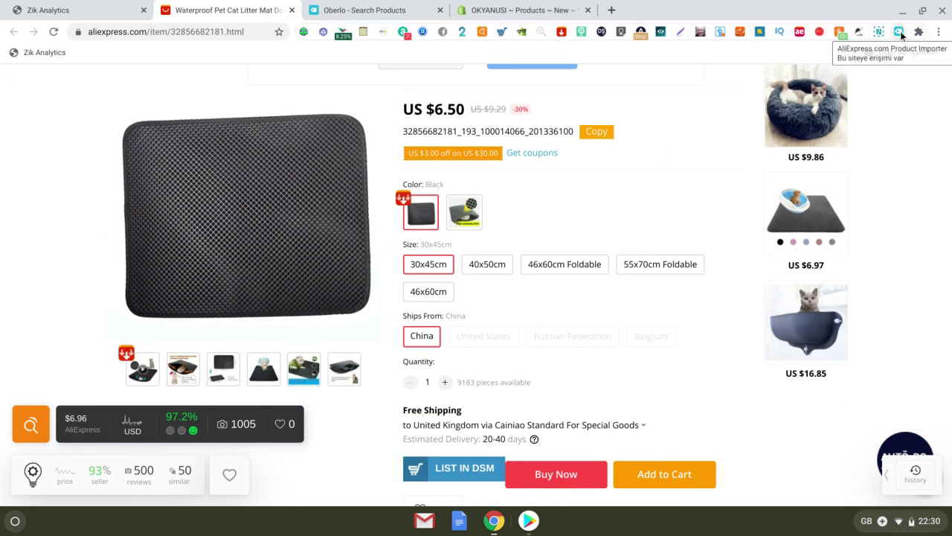
click(899, 32)
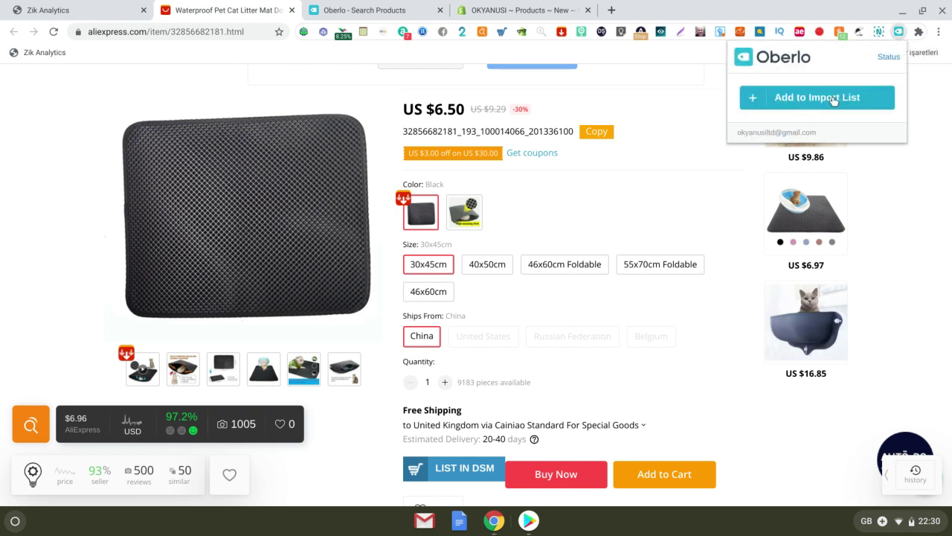
click(834, 99)
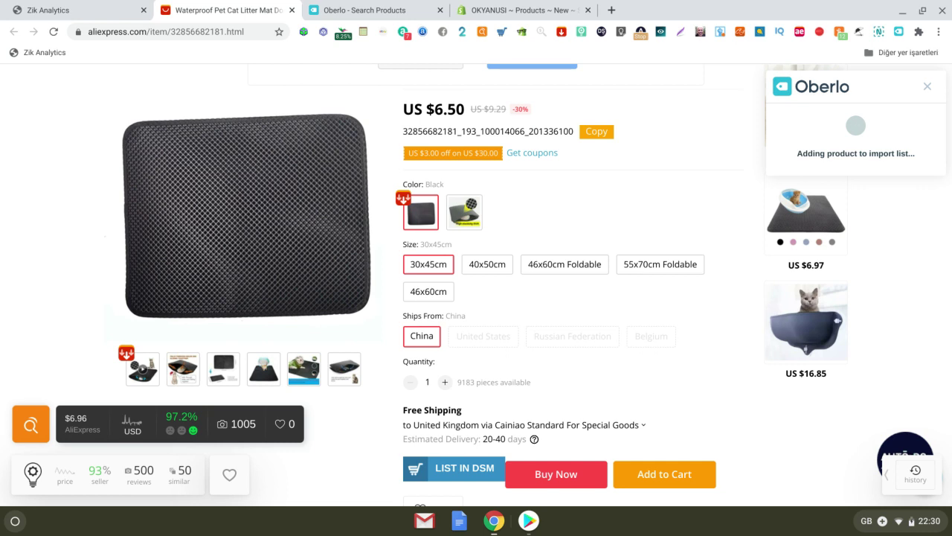
Switch back to Oberlo, open its product search page and search for "pet"
click(363, 10)
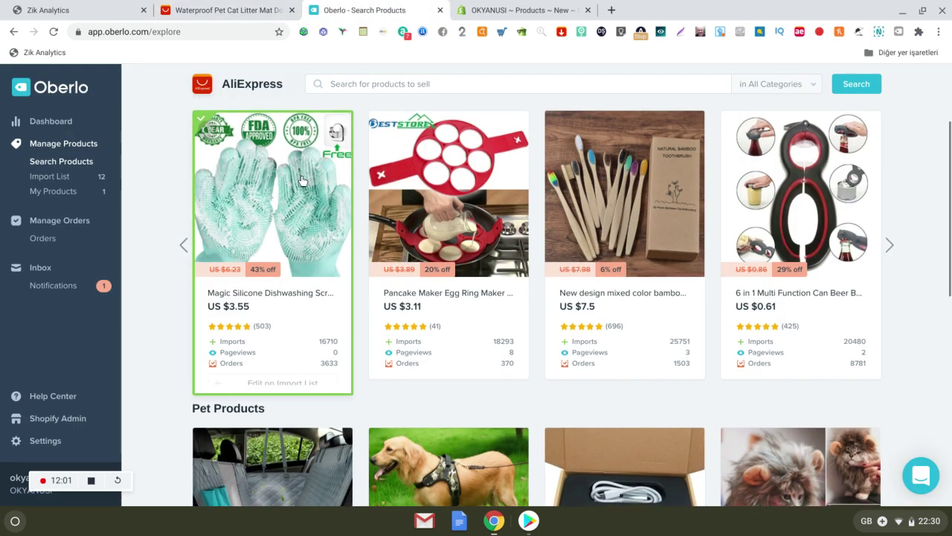
scroll(342, 127, down, 2)
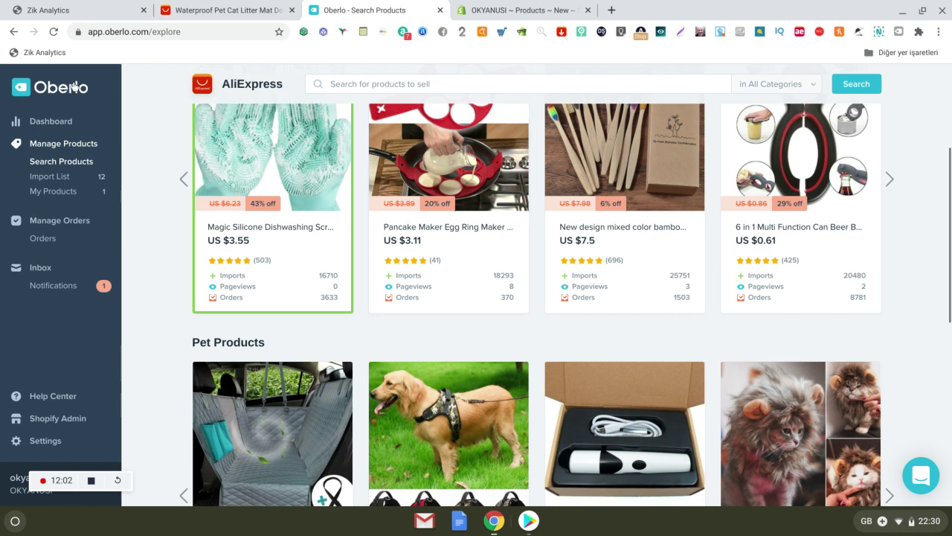
click(45, 87)
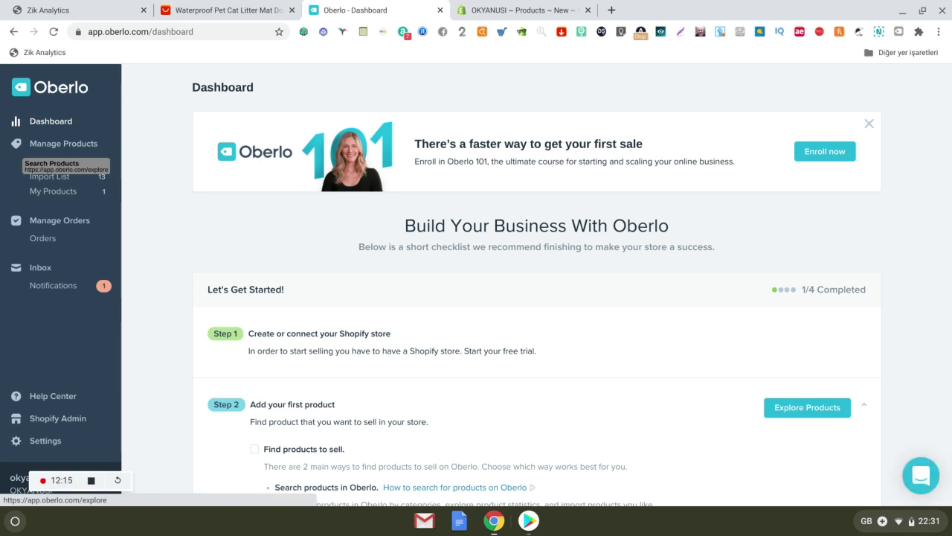
click(78, 165)
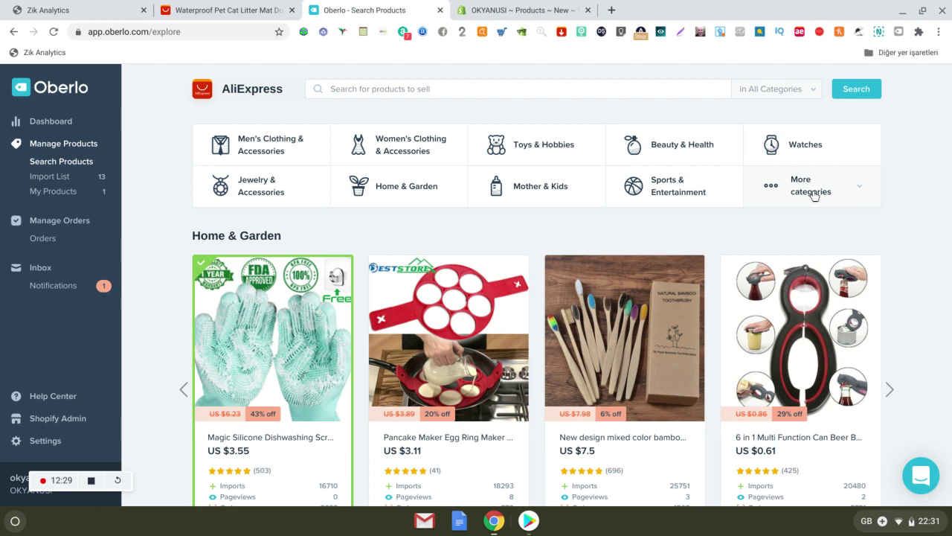
click(444, 87)
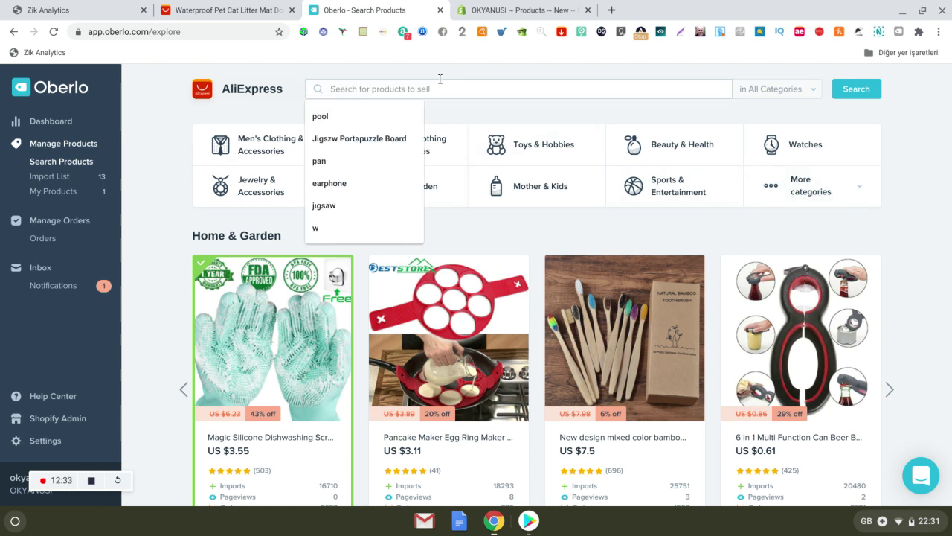
text(pet)
key(Return)
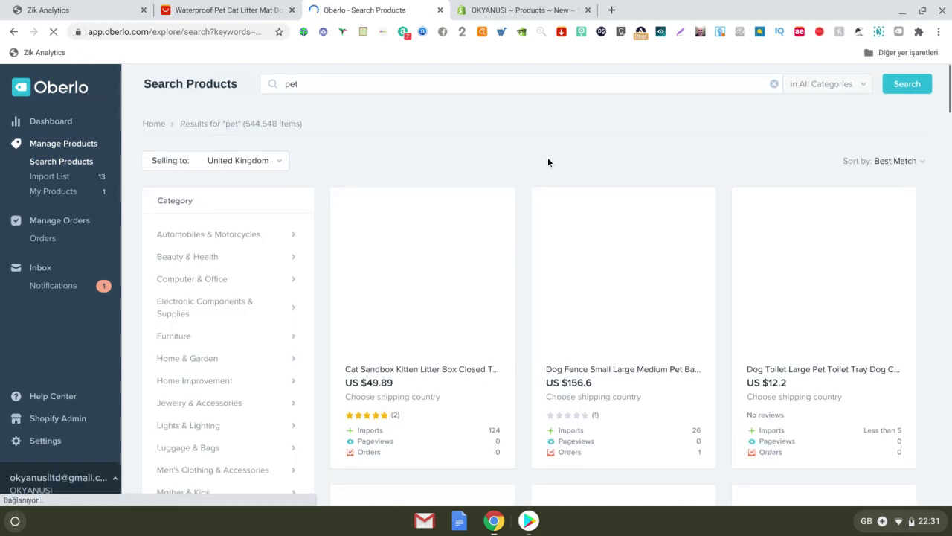
Browse the first "pet" search results and examine their prices, delivery times, ratings, imports and orders
mouse_move(637, 191)
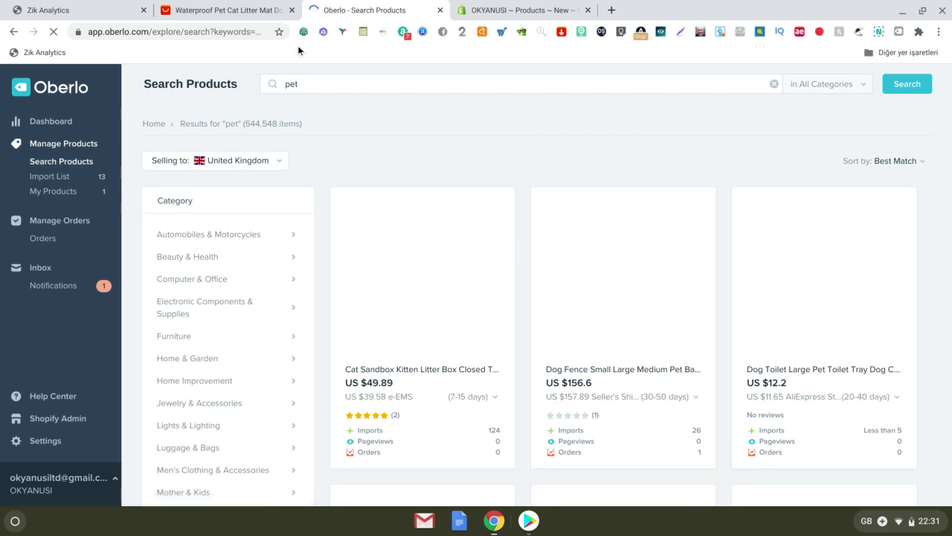
scroll(588, 171, down, 1)
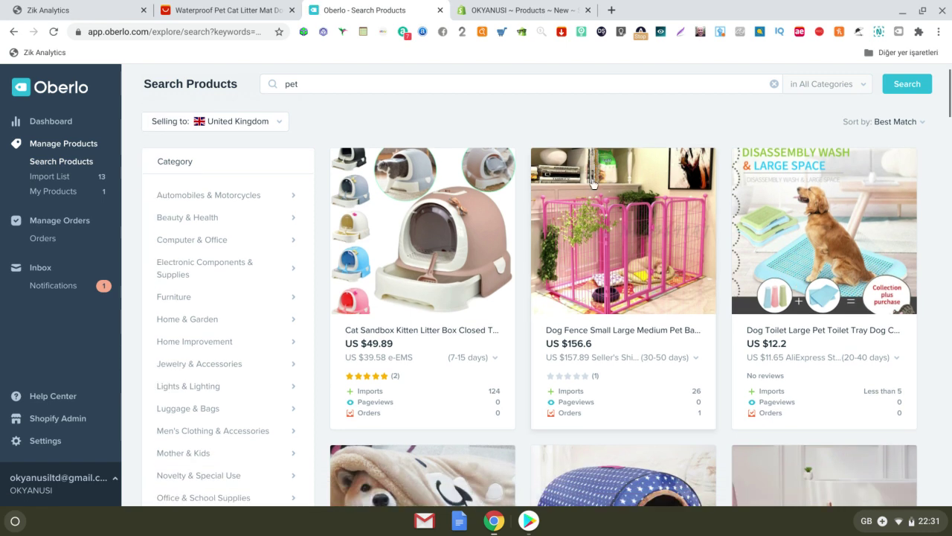
mouse_move(423, 206)
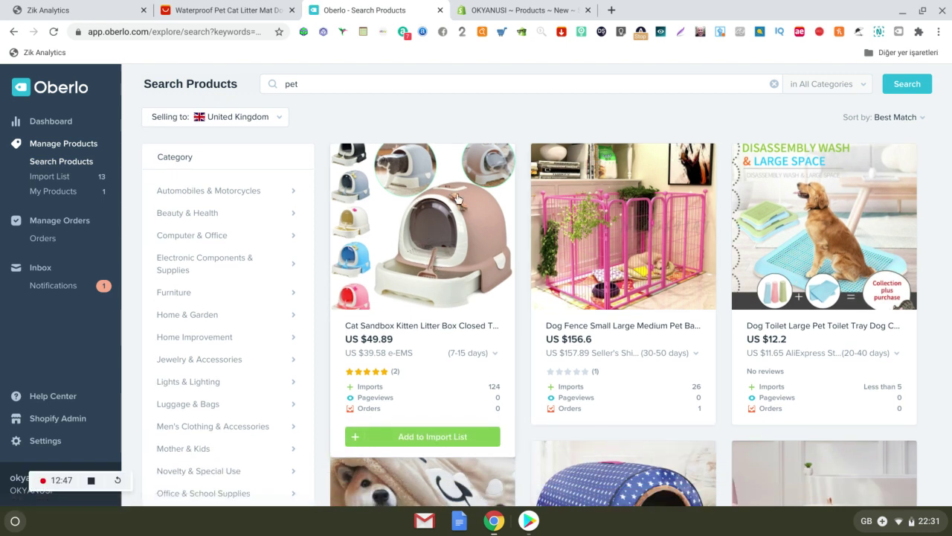
mouse_move(866, 223)
scroll(848, 223, down, 3)
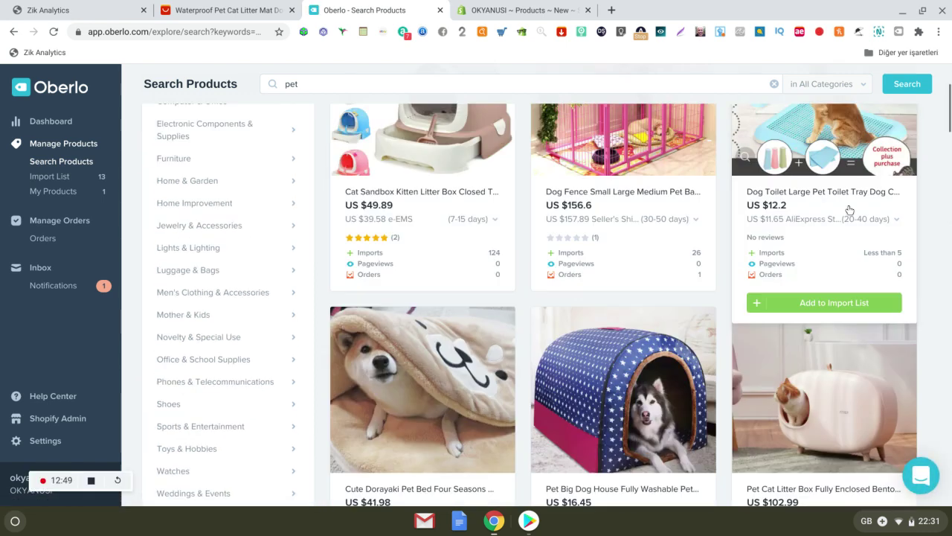
scroll(637, 260, down, 1)
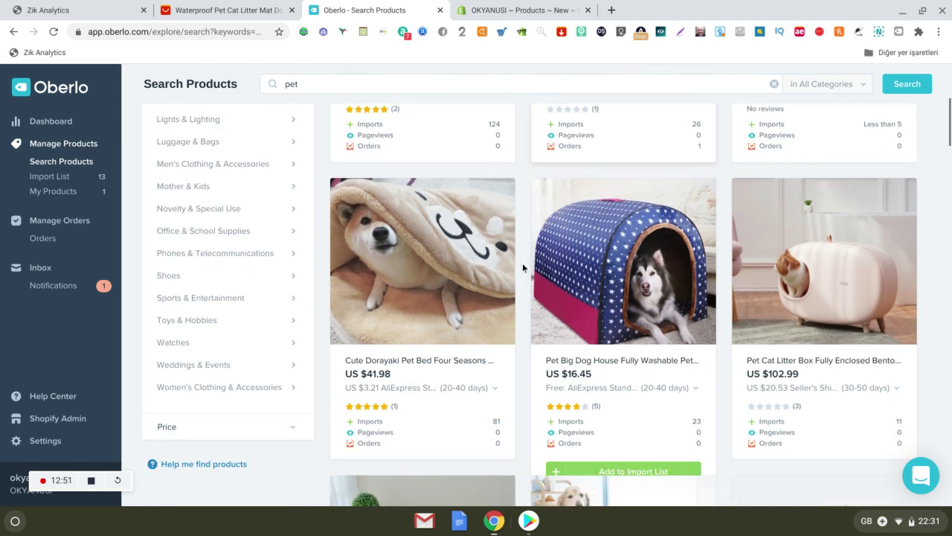
scroll(638, 259, up, 1)
mouse_move(733, 221)
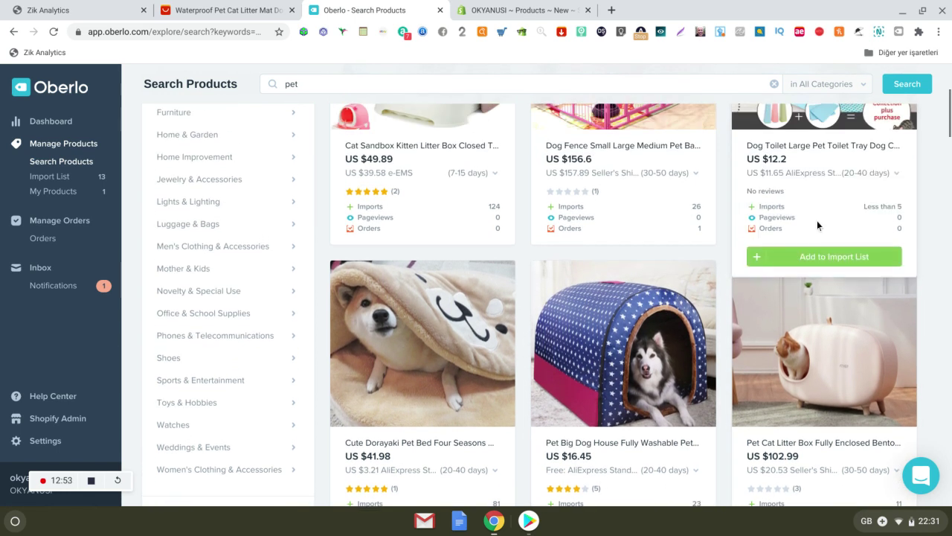
mouse_move(604, 216)
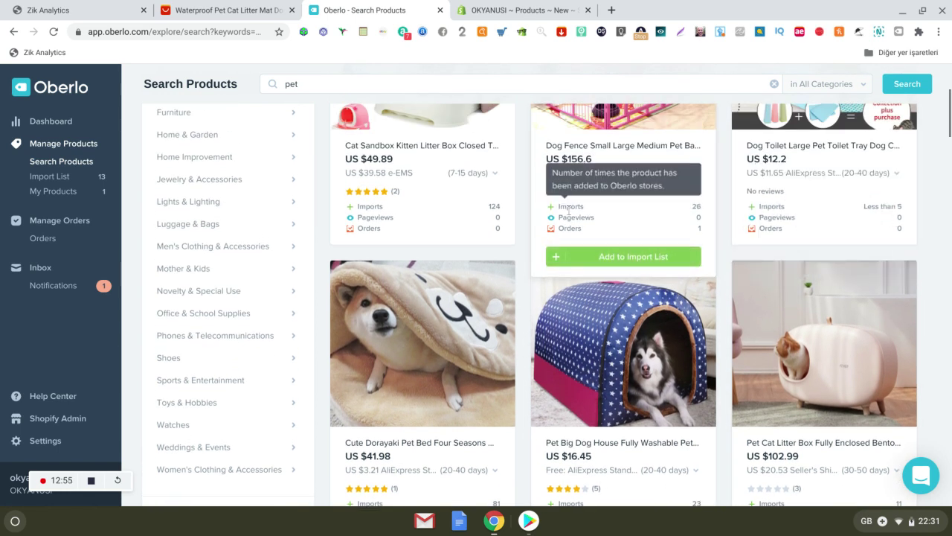
scroll(447, 216, up, 1)
mouse_move(476, 246)
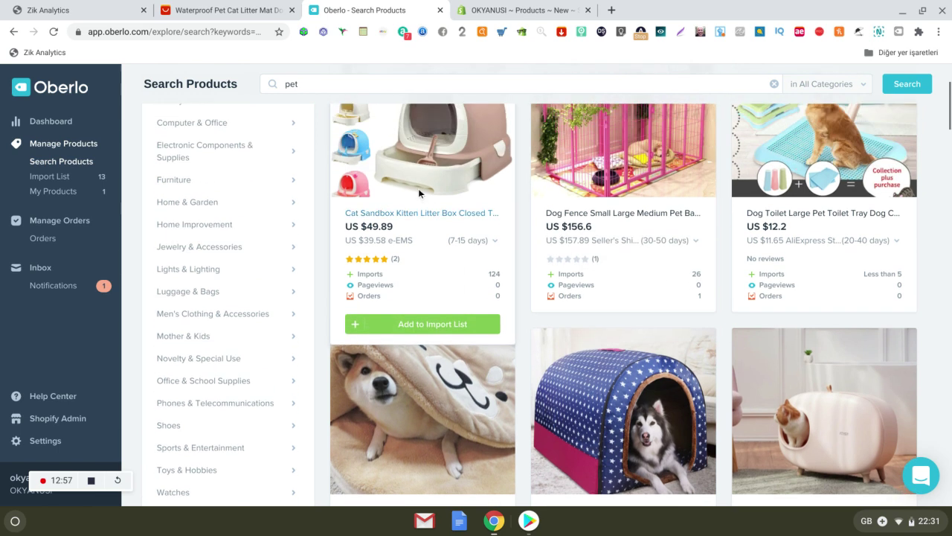
Check the shipping methods available for the Cat Sandbox Kitten Litter Box with United States as the destination country
click(496, 241)
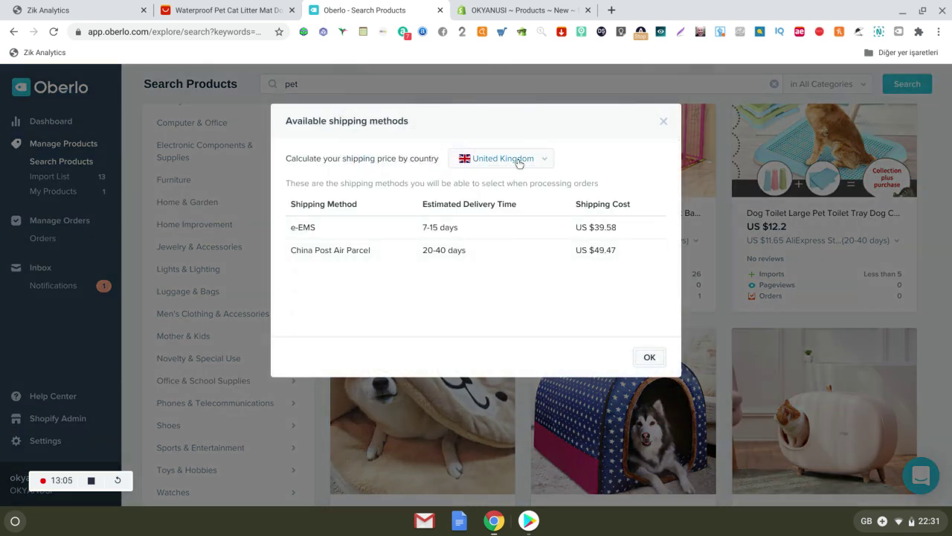
click(519, 164)
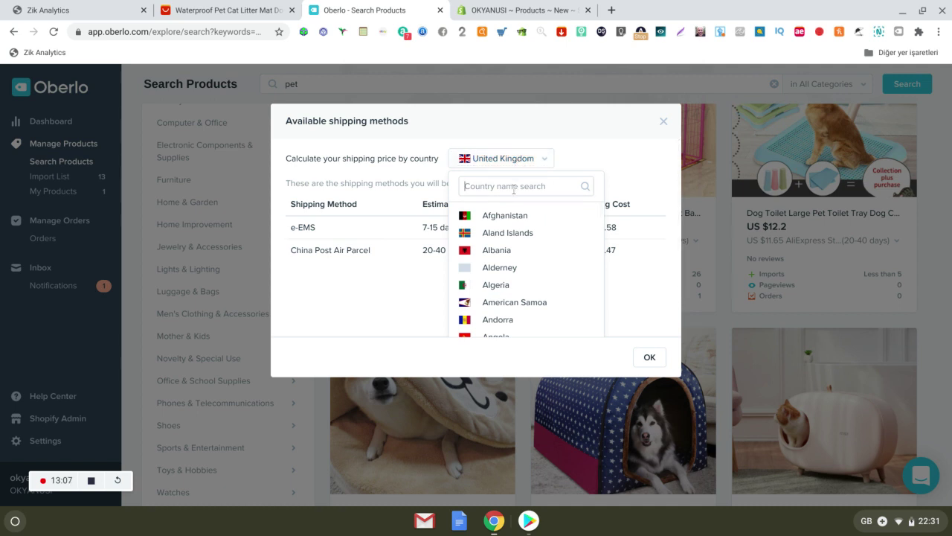
text(usa)
key(BackSpace)
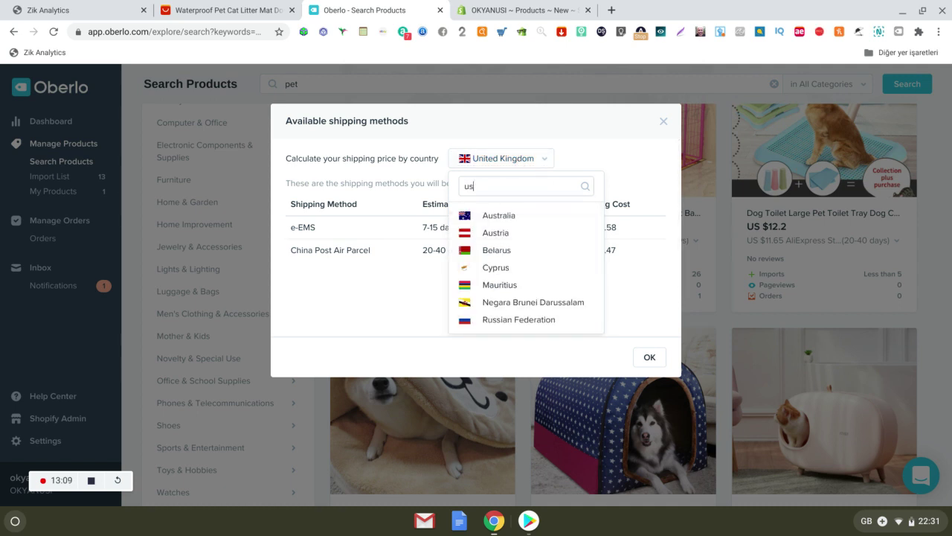
key(BackSpace)
text(nited)
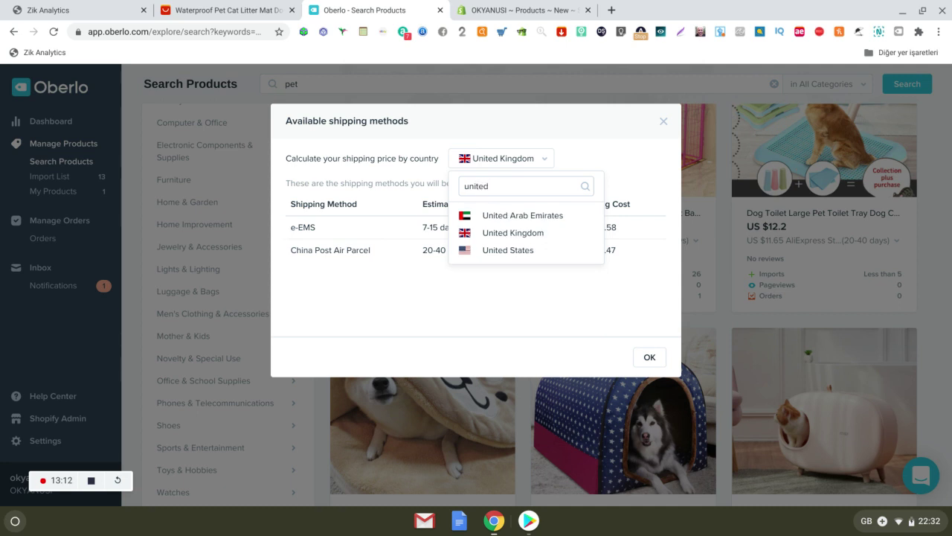
click(525, 252)
drag(408, 227, 465, 230)
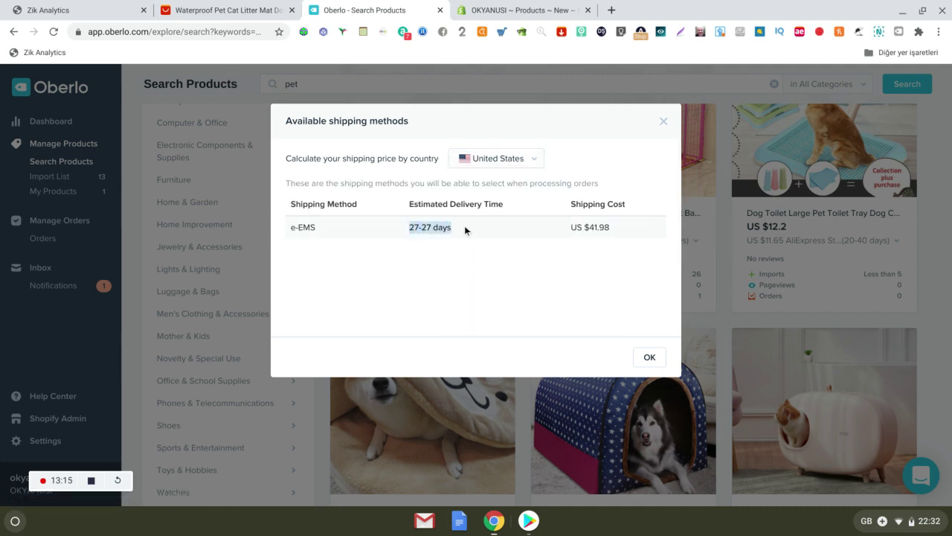
click(665, 124)
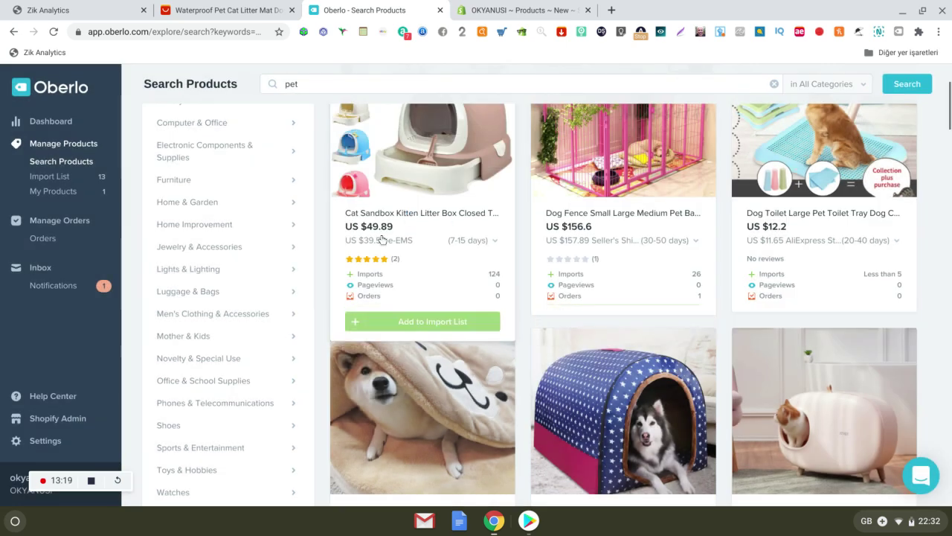
Add the Cat Sandbox Kitten Litter Box from the "pet" results to the import list
scroll(380, 243, up, 1)
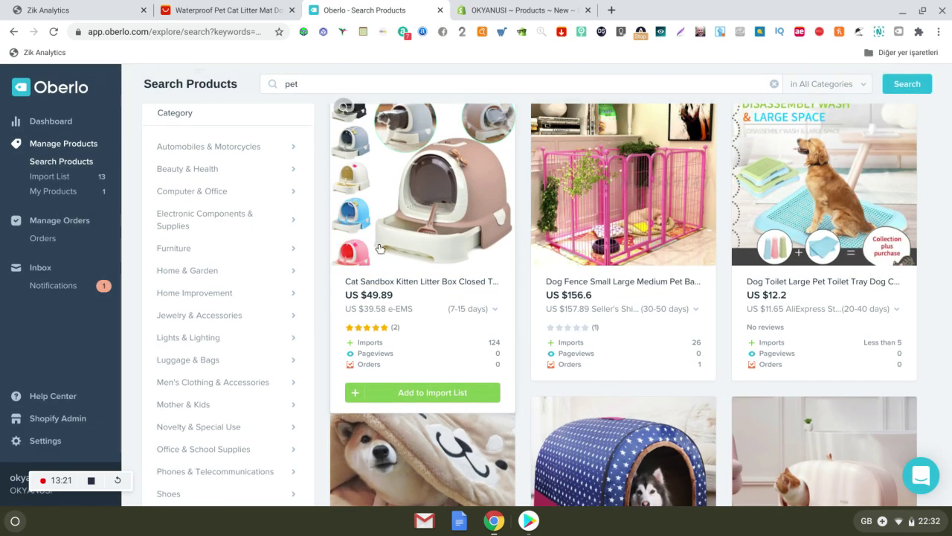
scroll(394, 248, up, 1)
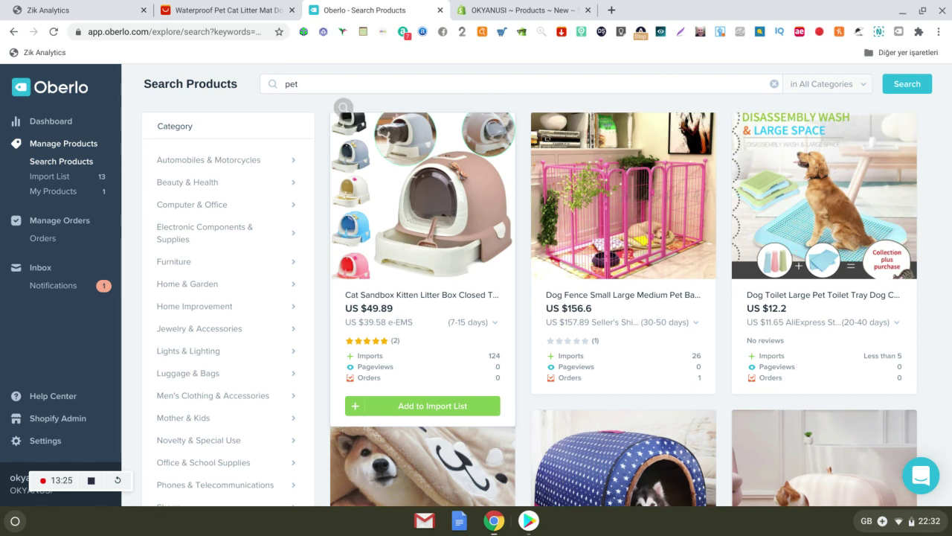
scroll(416, 262, up, 2)
scroll(476, 275, down, 2)
click(437, 402)
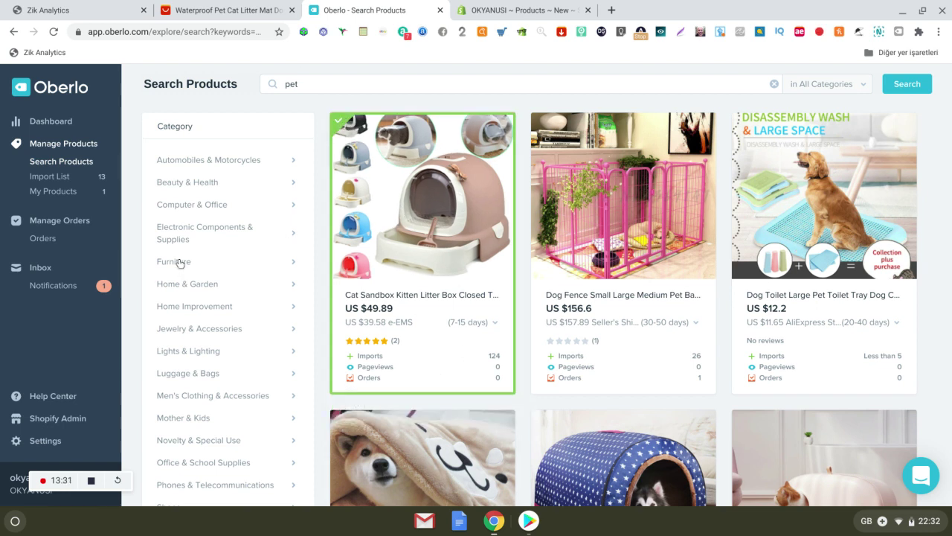
Open the import list and open the Cat Sandbox Kitten Litter Box's title for editing
click(60, 177)
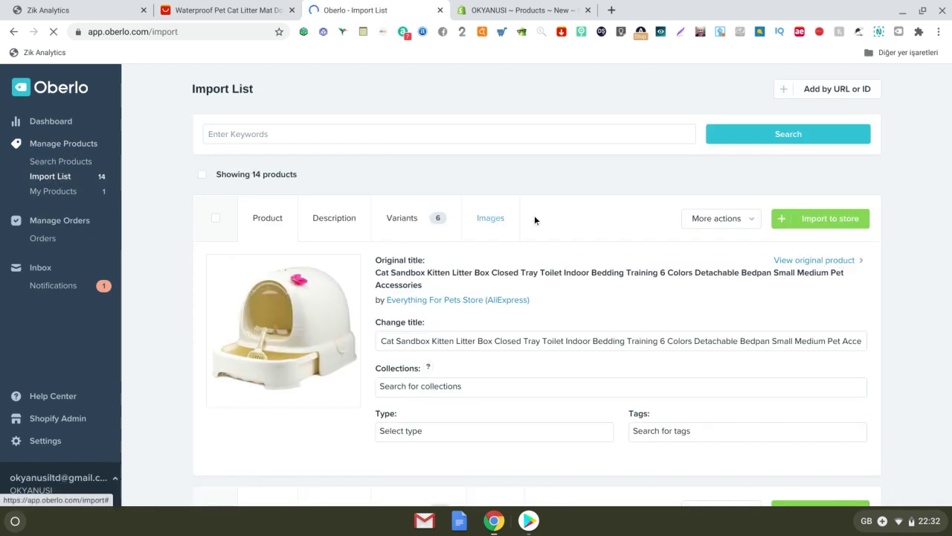
scroll(534, 215, down, 1)
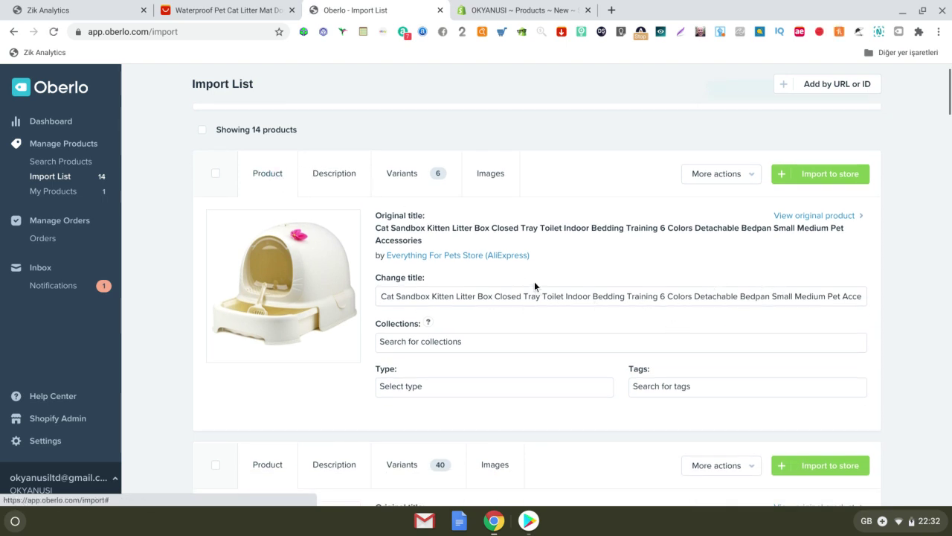
click(813, 294)
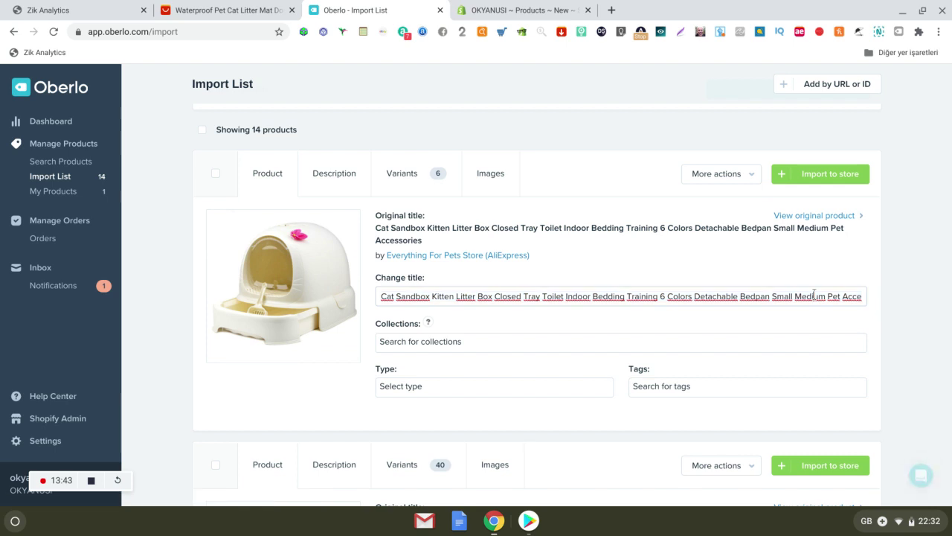
triple_click(814, 295)
triple_click(813, 296)
click(814, 296)
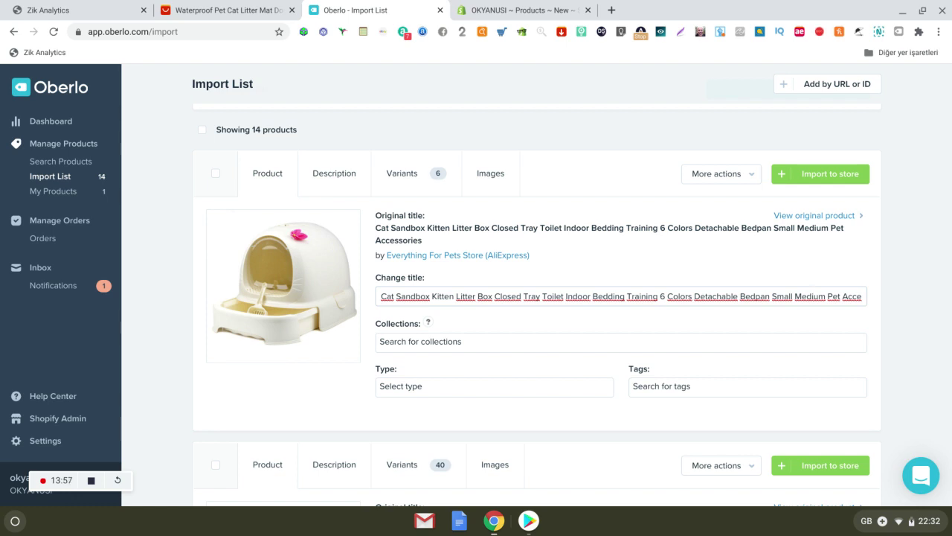
Assign the Cat Sandbox Kitten Litter Box to the Home & Garden collection and set its type to Beauty
click(501, 348)
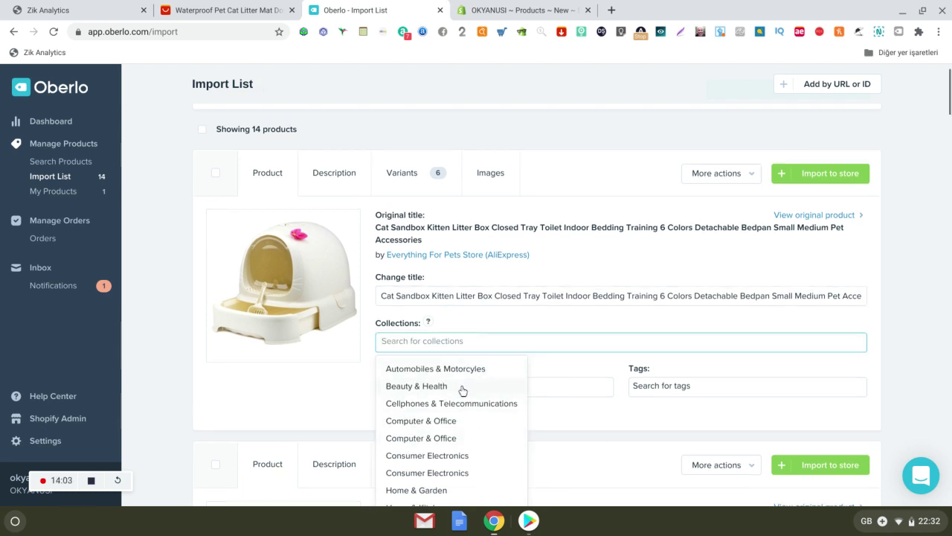
scroll(462, 388, down, 1)
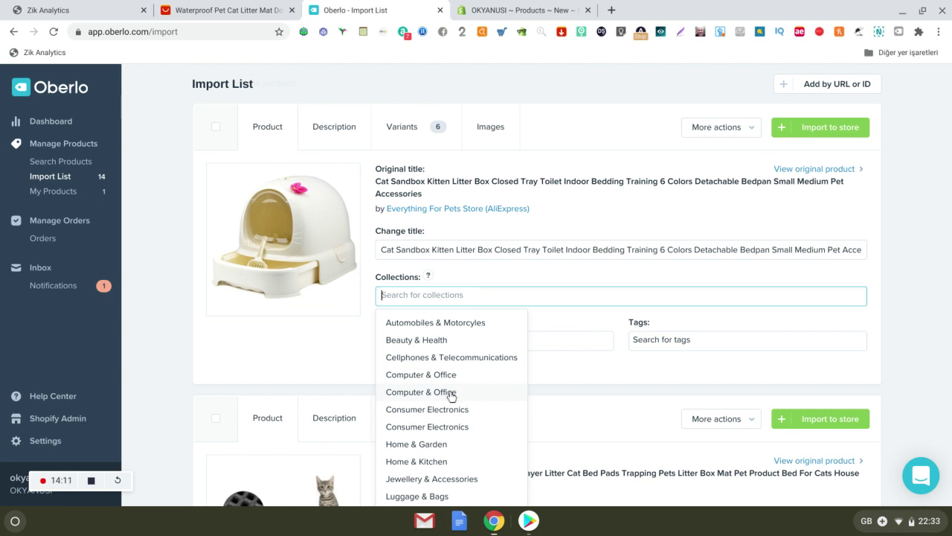
click(433, 446)
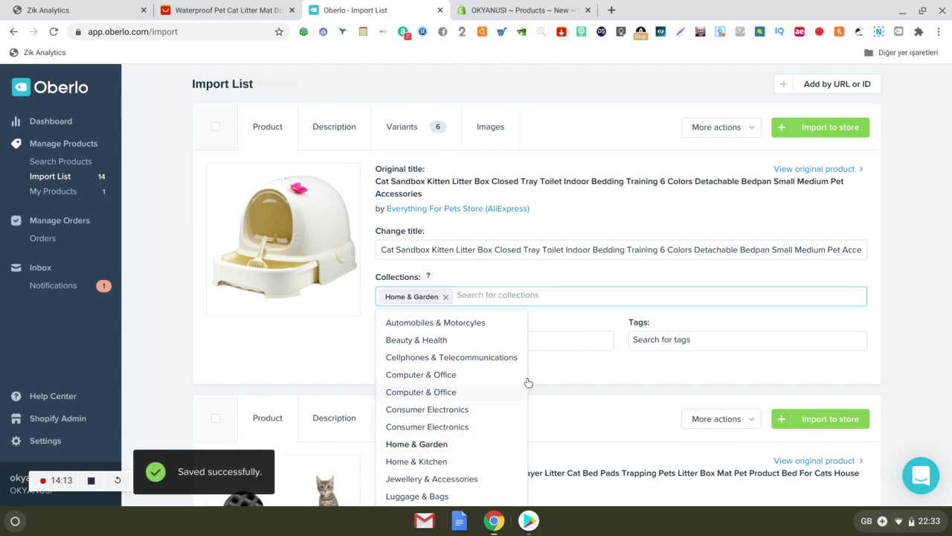
click(743, 320)
click(475, 340)
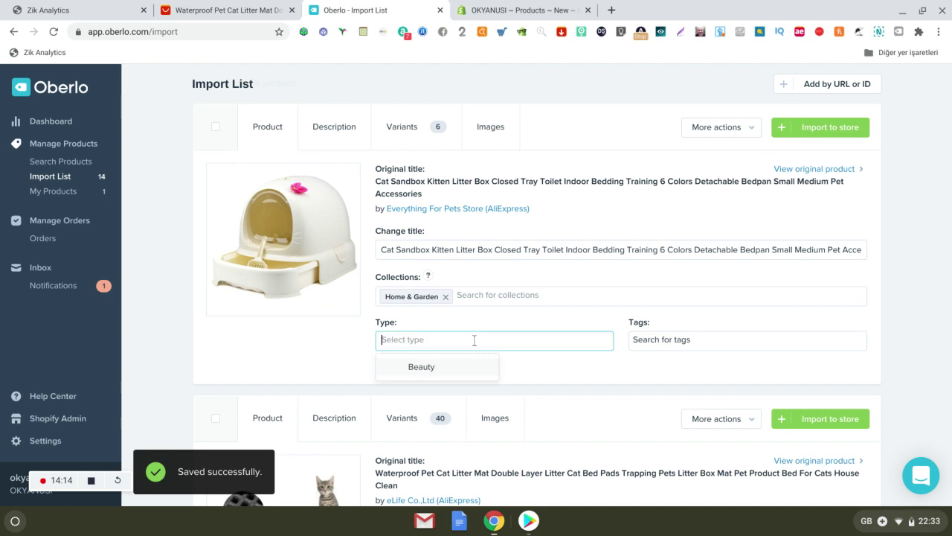
click(420, 377)
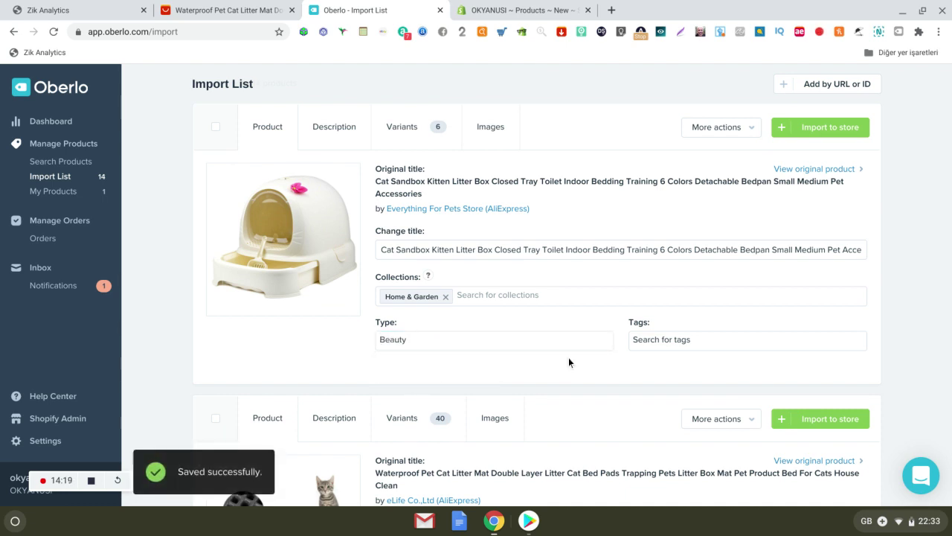
Tag the Cat Sandbox Kitten Litter Box with "Healty & Beauty" and "Pets"
click(690, 342)
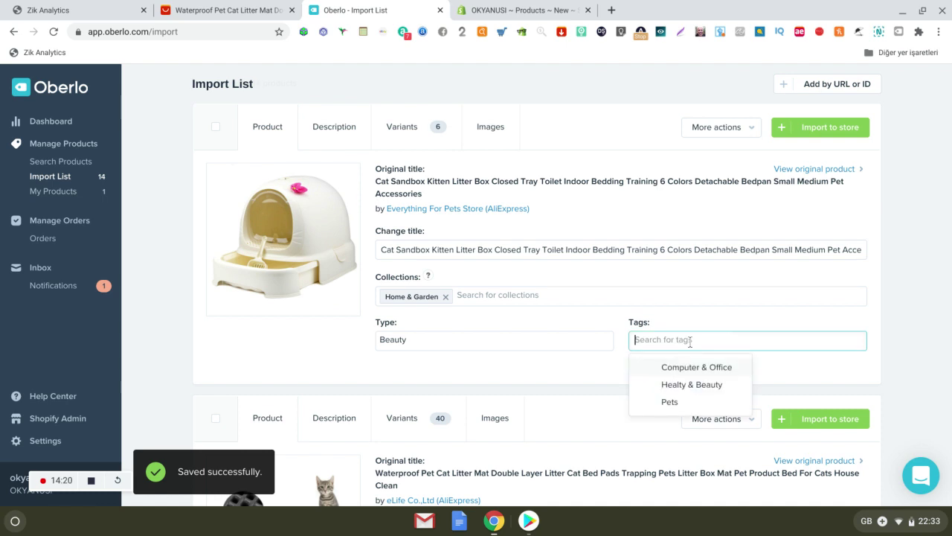
click(682, 386)
click(669, 401)
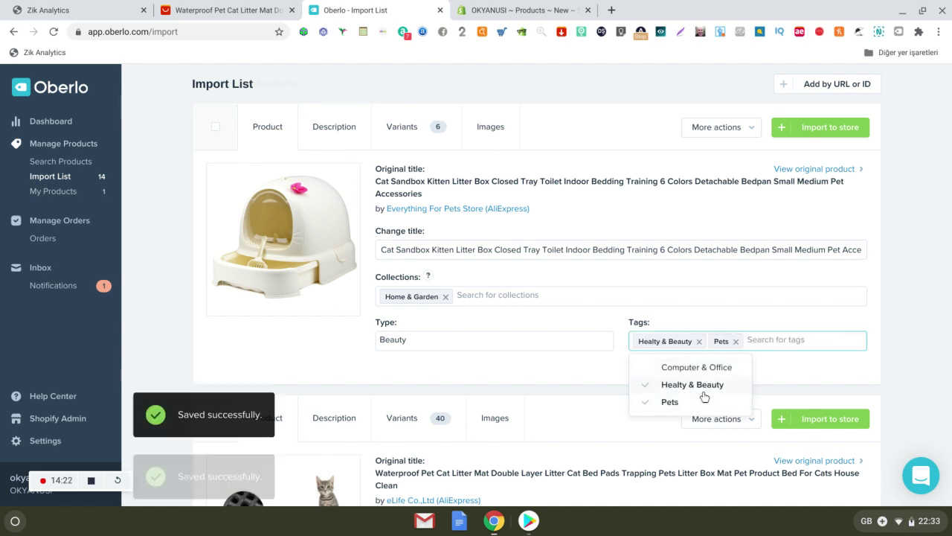
click(539, 381)
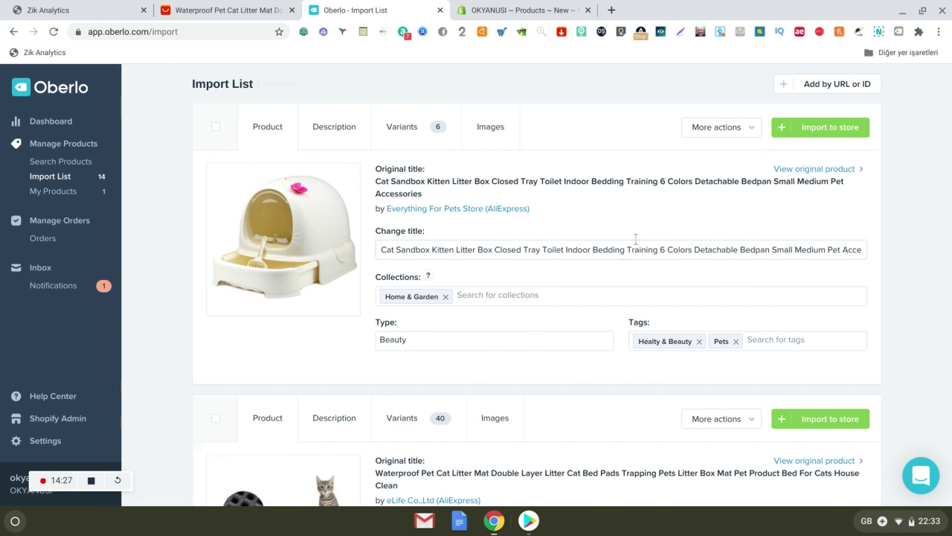
Open the Cat Sandbox Kitten Litter Box's description and delete its material, feature and type lines
scroll(335, 178, up, 1)
click(345, 174)
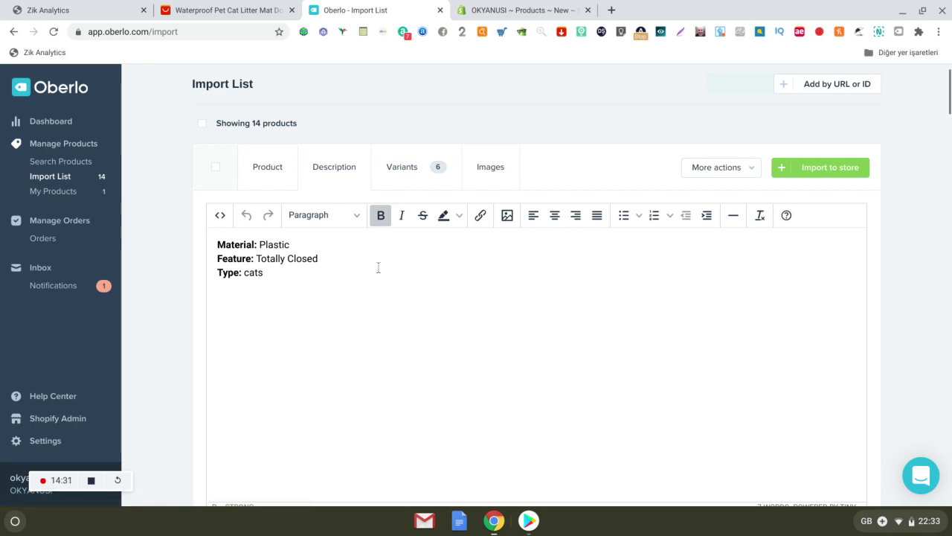
scroll(293, 323, up, 1)
drag(290, 330, 216, 296)
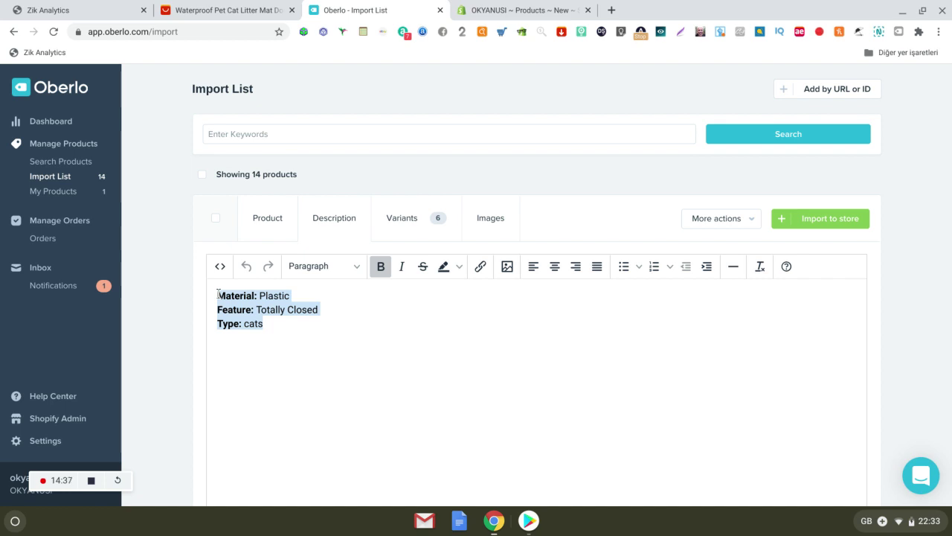
key(BackSpace)
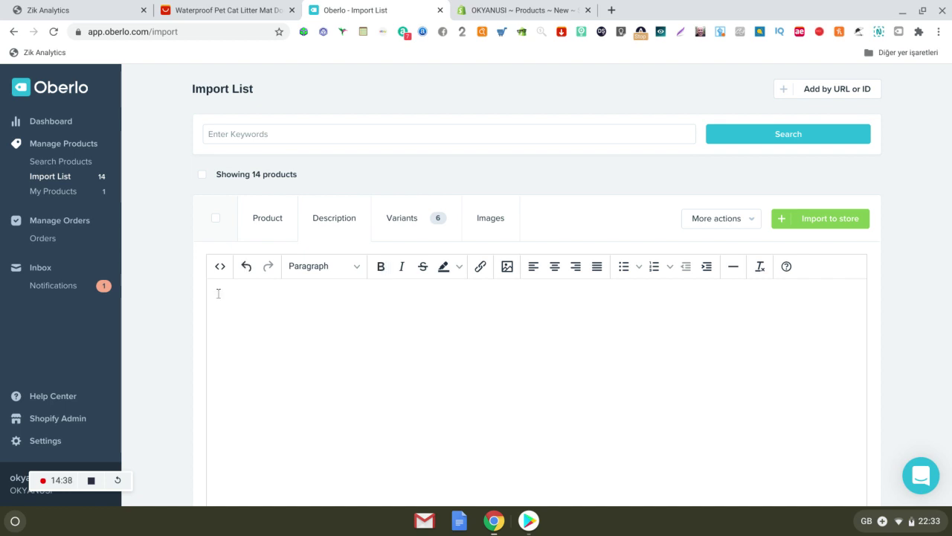
Examine the description text on the Waterproof Pet Cat Litter Mat's AliExpress page and return to the Oberlo import list
click(221, 10)
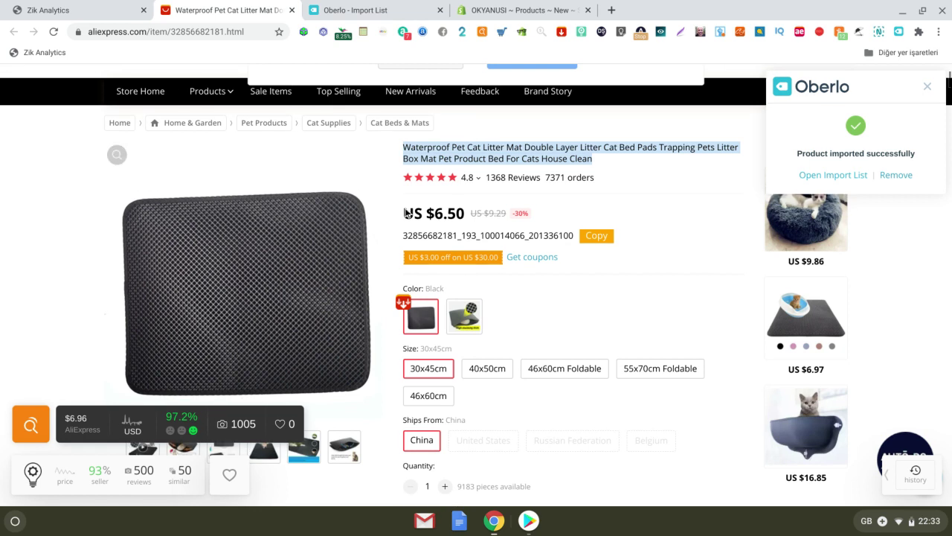
scroll(424, 264, down, 15)
scroll(409, 231, up, 1)
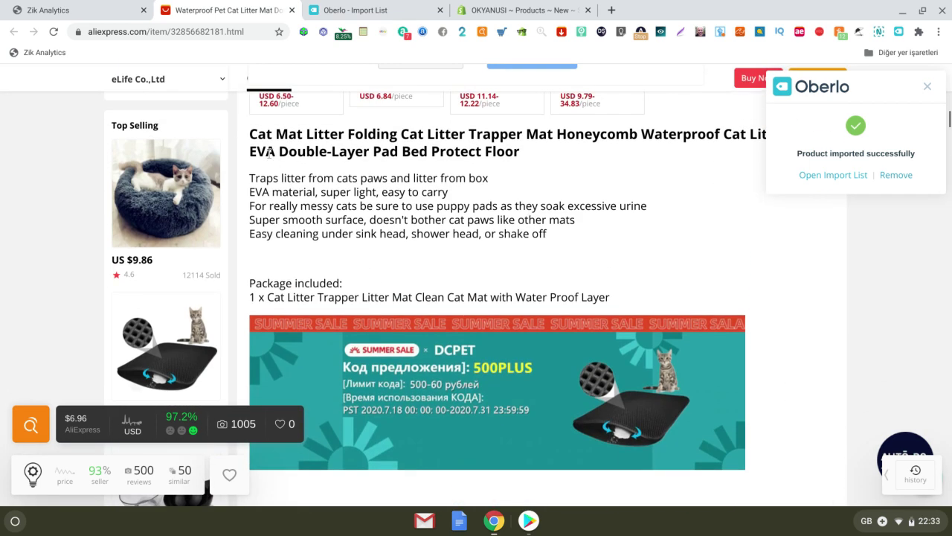
drag(252, 177, 485, 181)
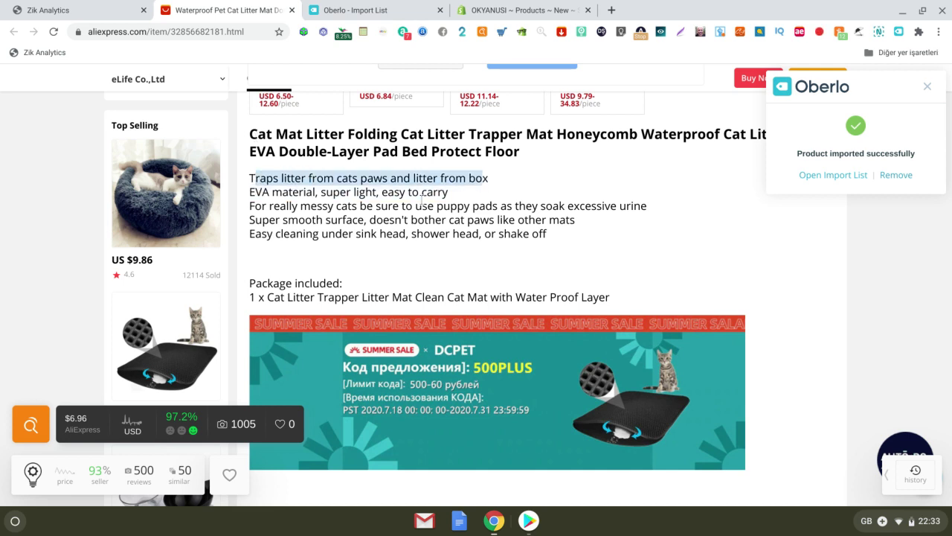
drag(266, 234, 455, 247)
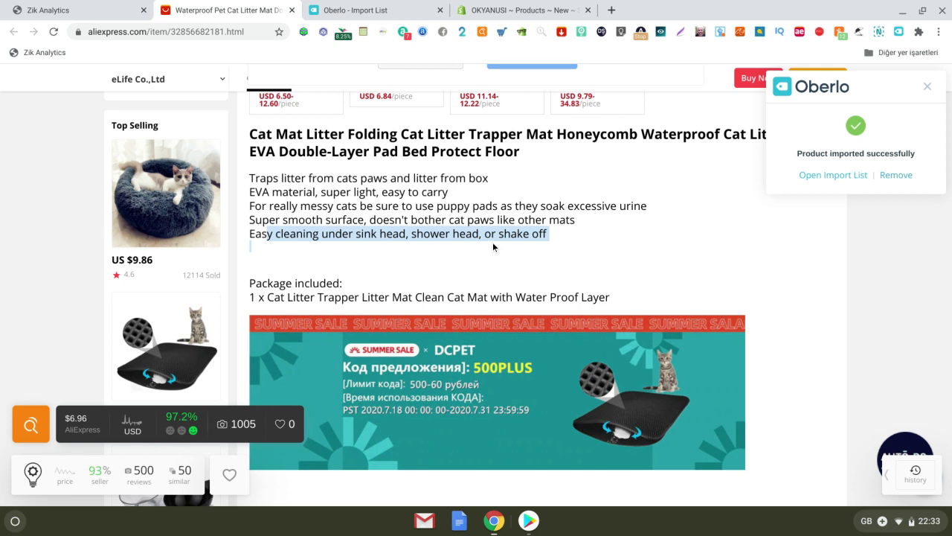
click(334, 9)
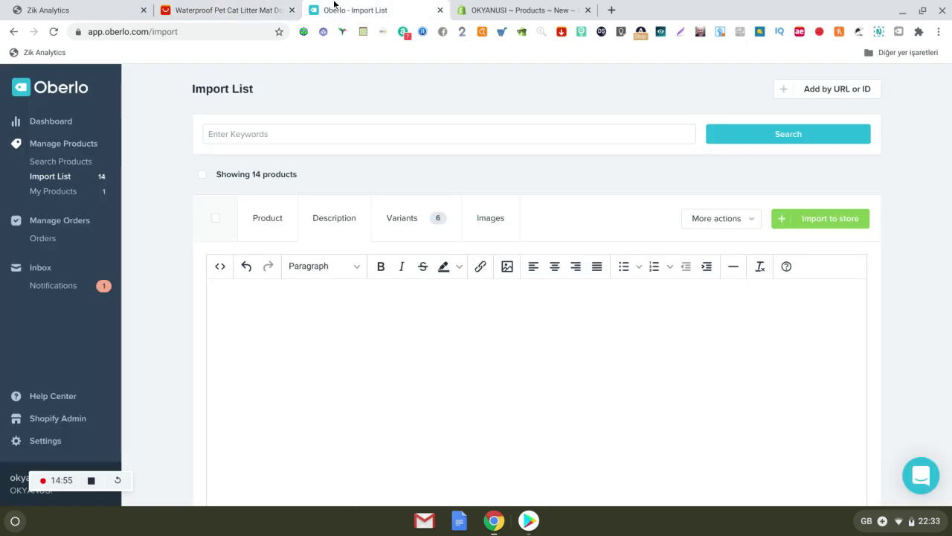
click(247, 7)
click(351, 8)
Write "its make your doggy happy :)" as the Cat Sandbox Kitten Litter Box's description
click(270, 214)
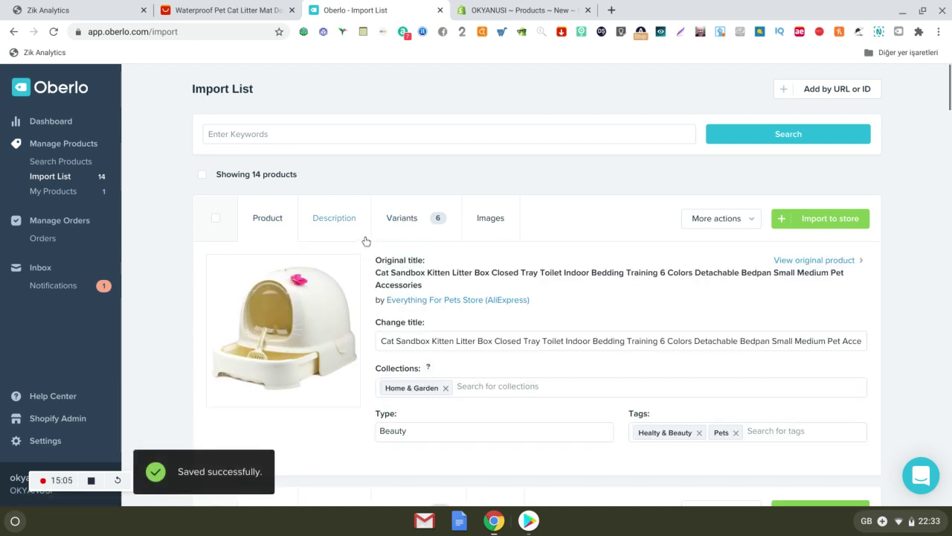
click(343, 220)
text(its make your doggy happey :))
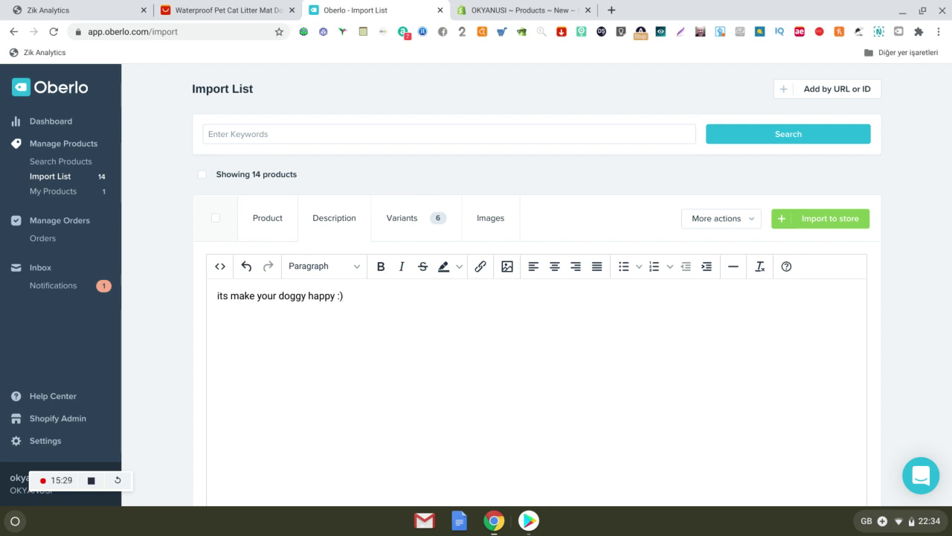
Make the whole description line of the Cat Sandbox Kitten Litter Box bold
scroll(383, 315, down, 1)
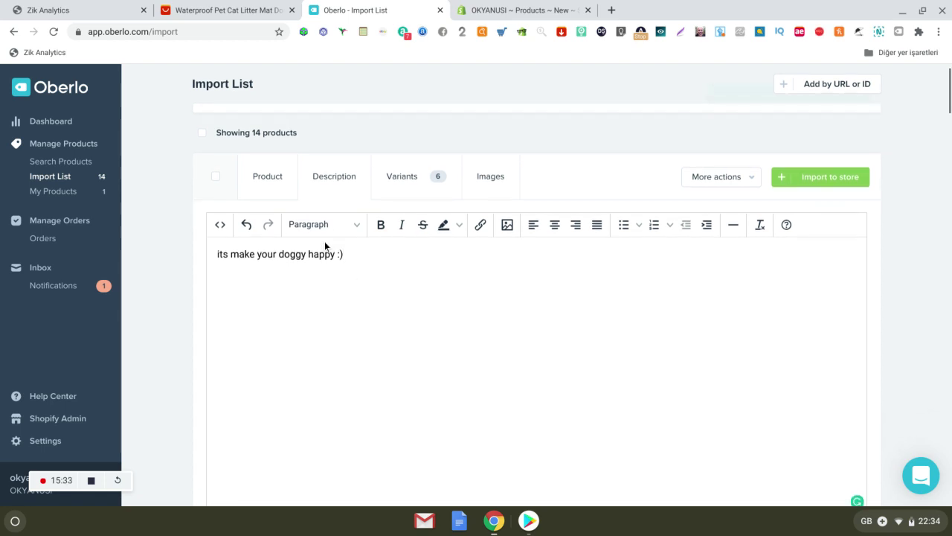
triple_click(341, 253)
click(368, 238)
triple_click(293, 253)
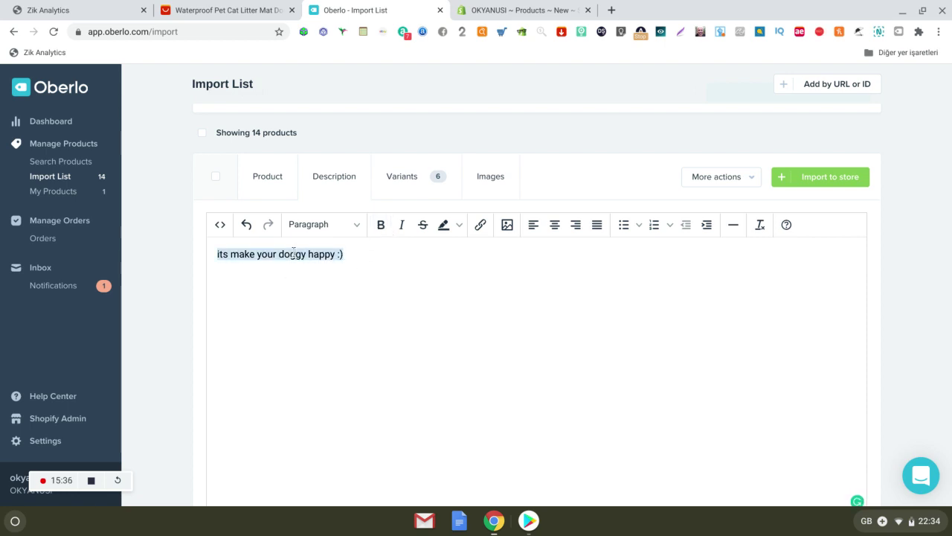
click(380, 225)
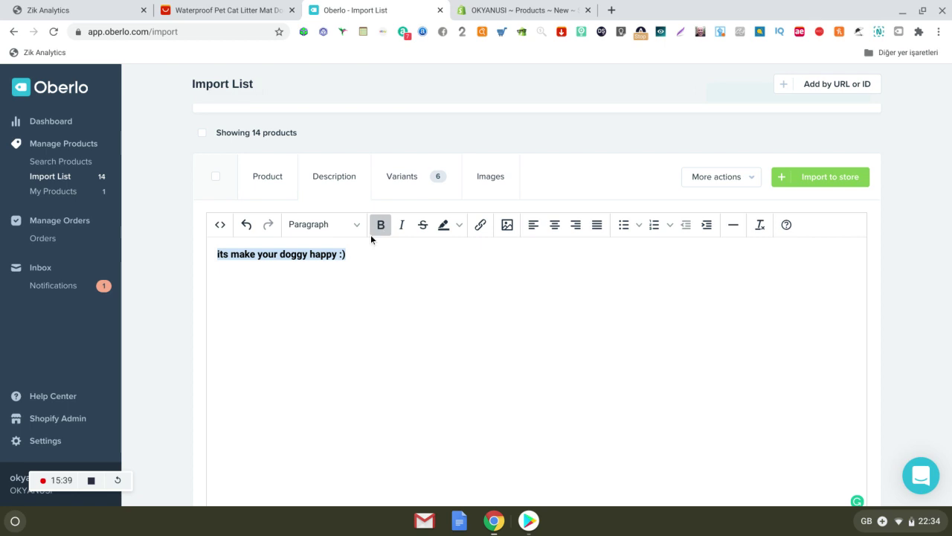
Open the Cat Sandbox Kitten Litter Box's variants and examine their costs, shipping and prices
scroll(360, 290, down, 3)
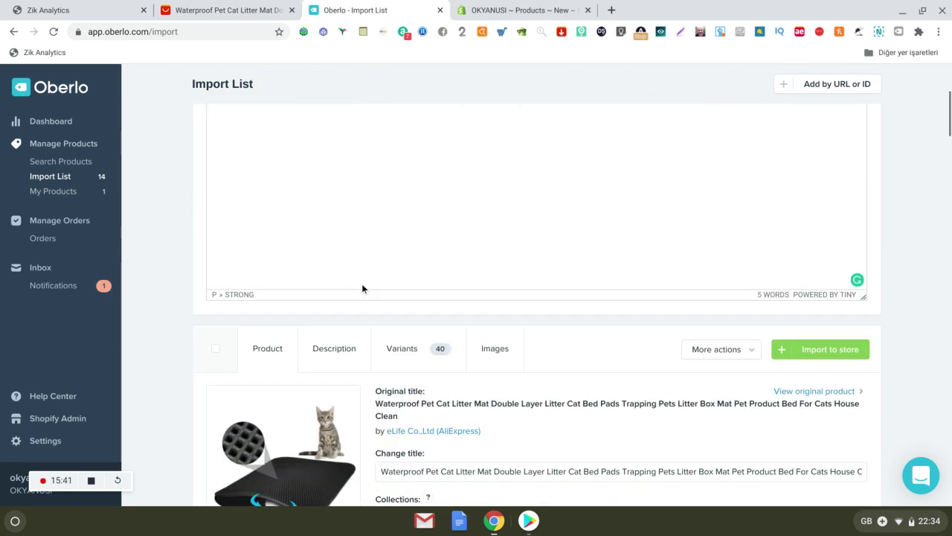
scroll(361, 284, up, 4)
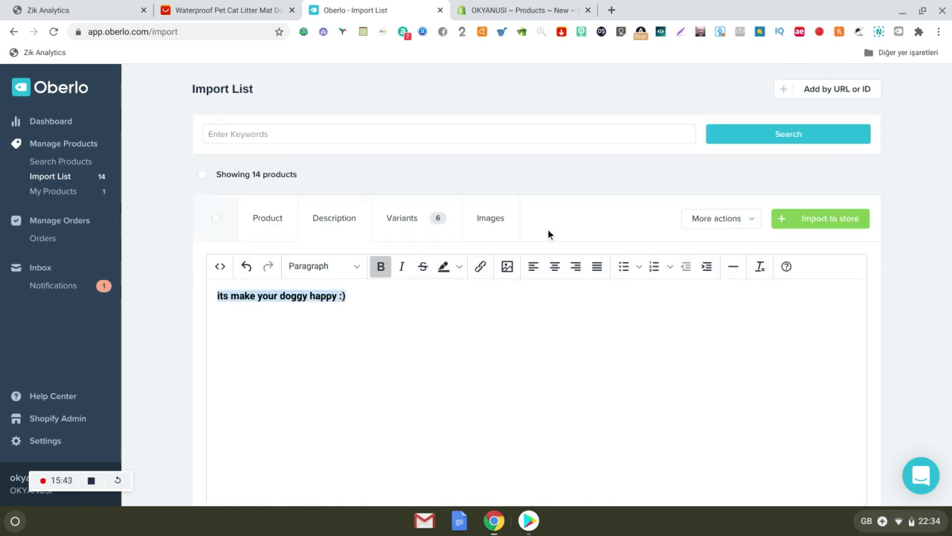
click(412, 224)
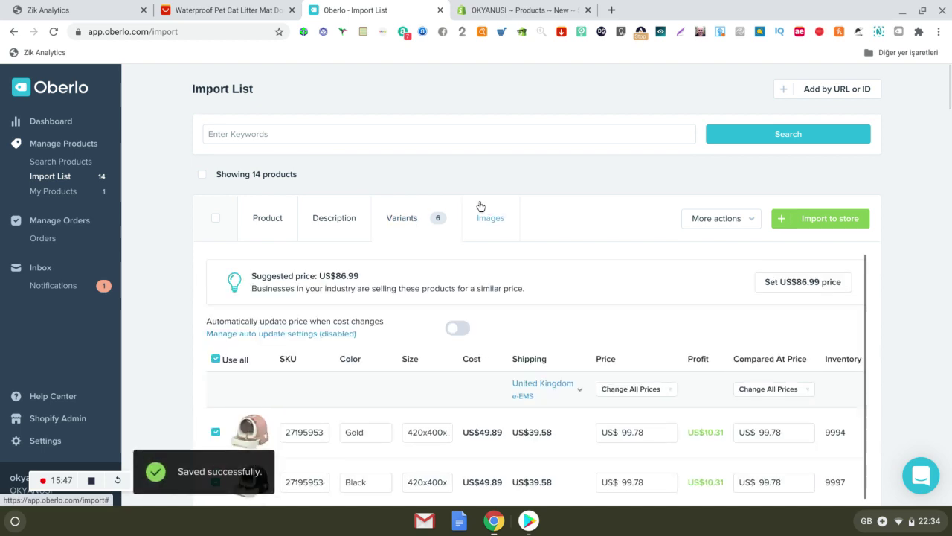
scroll(488, 212, down, 2)
scroll(488, 212, down, 3)
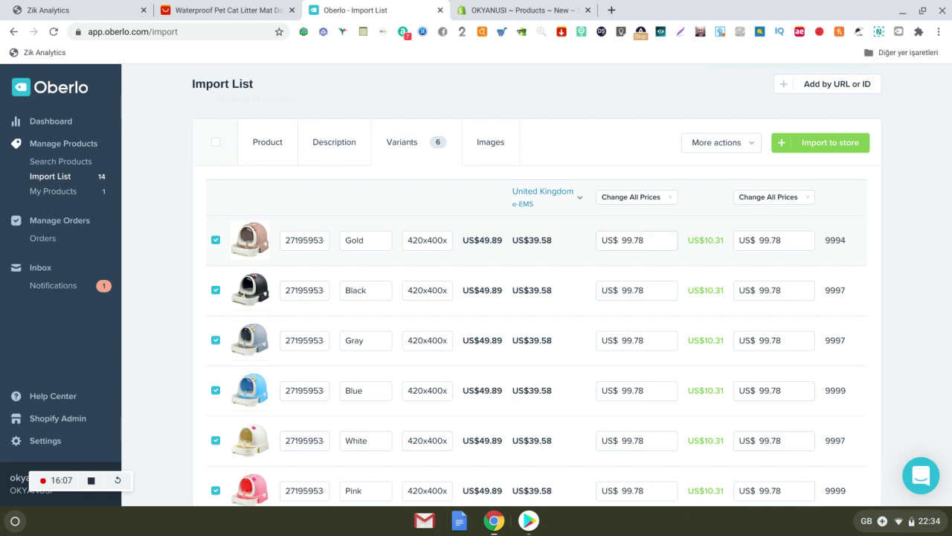
click(807, 238)
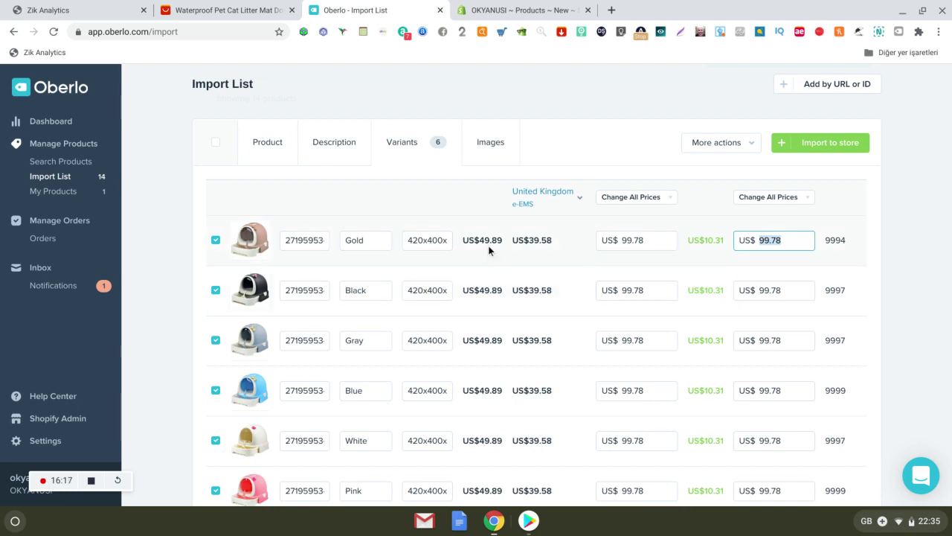
click(230, 9)
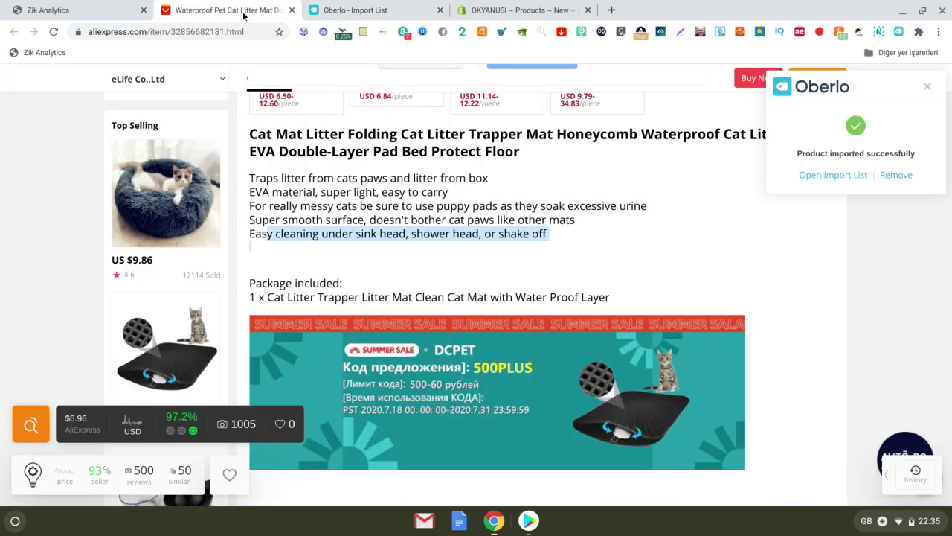
click(379, 10)
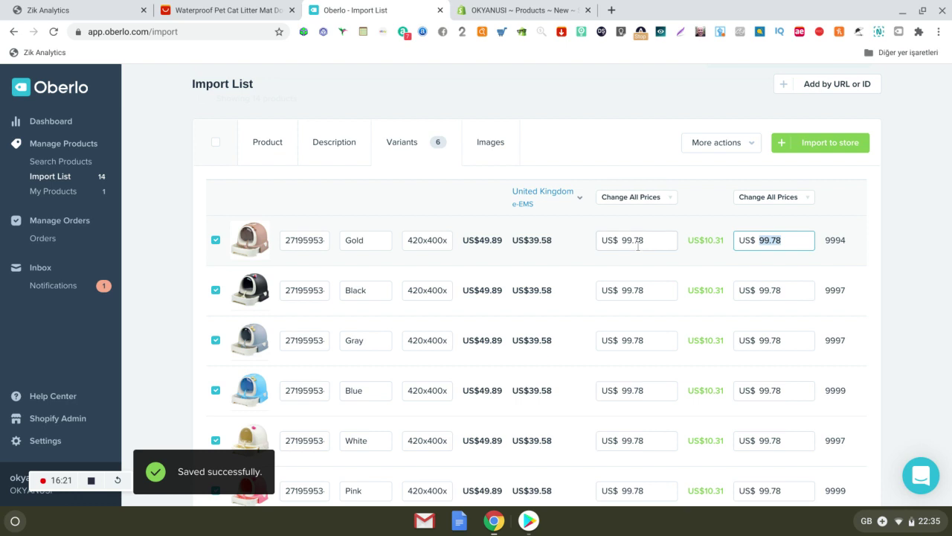
Set the Gold variant's price to US$ 199.78
click(617, 241)
key(End)
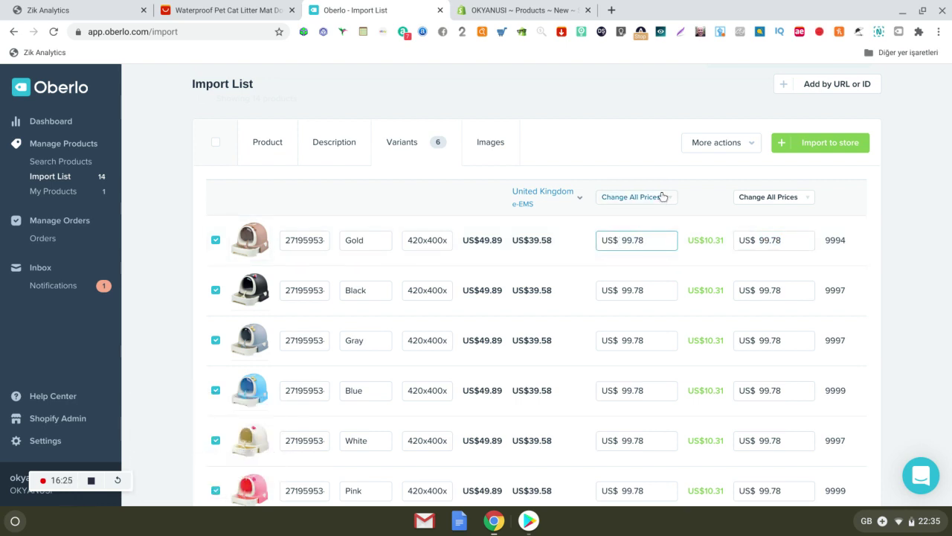
scroll(647, 238, down, 1)
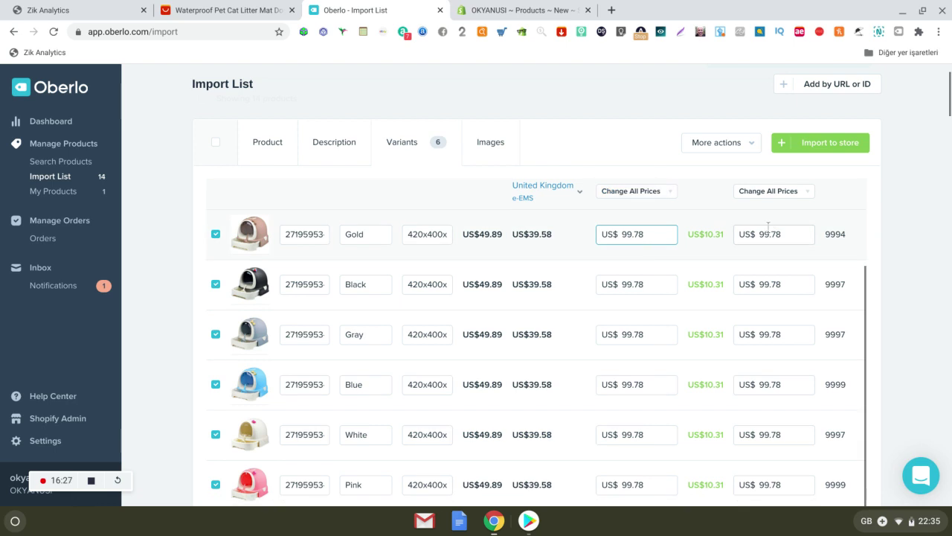
double_click(630, 234)
text(199)
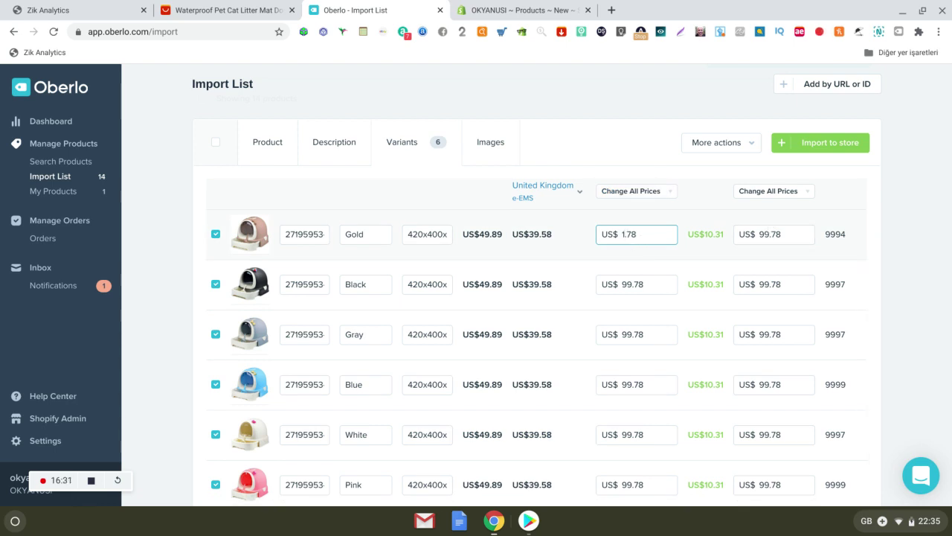
click(557, 258)
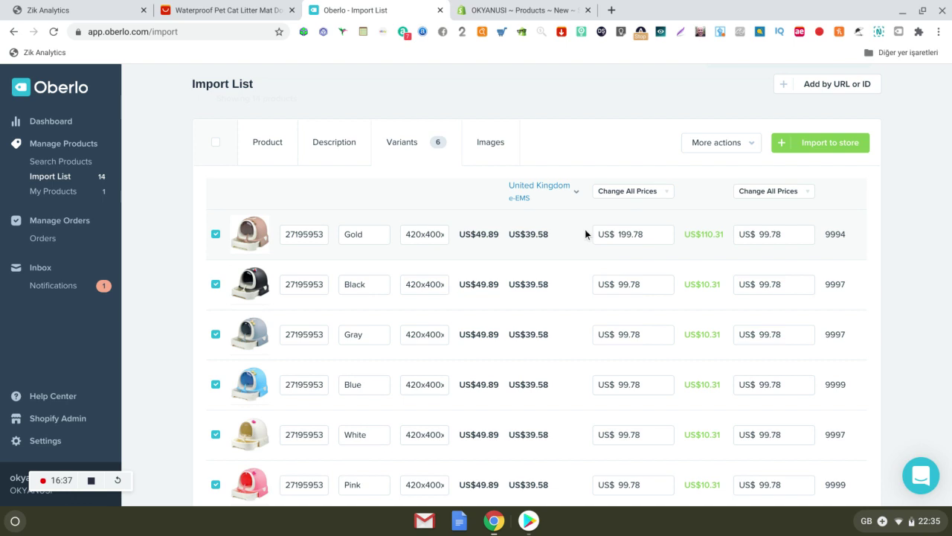
Multiply the compared-at prices of all the litter box's variants by 100
click(790, 191)
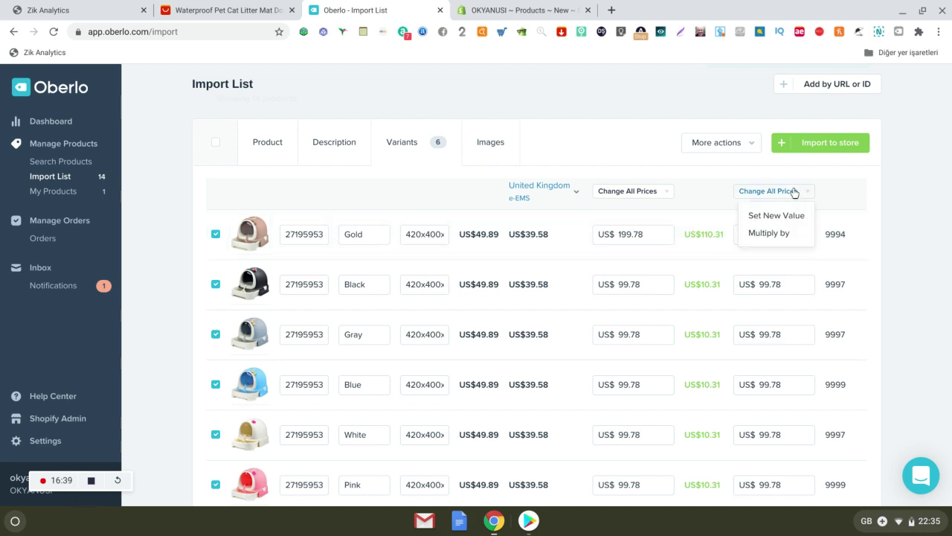
click(774, 233)
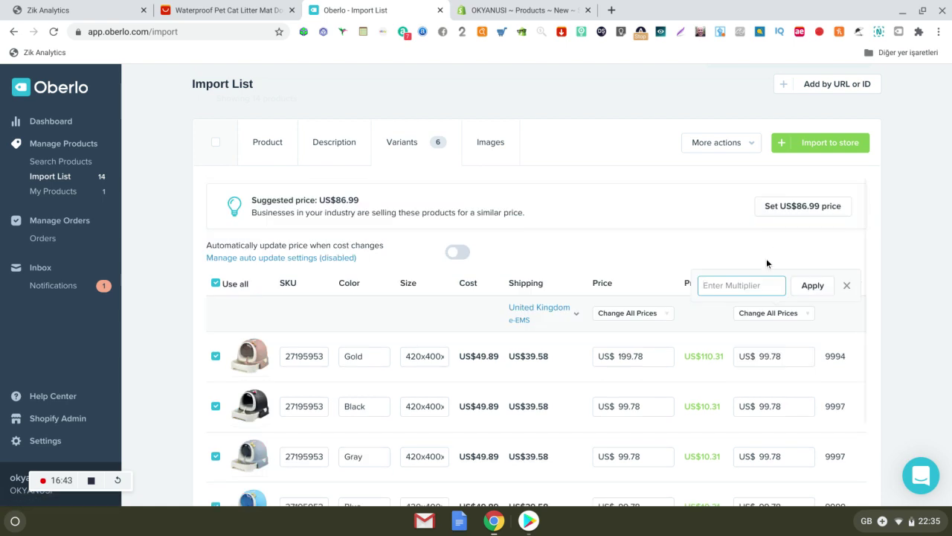
click(743, 282)
text(100)
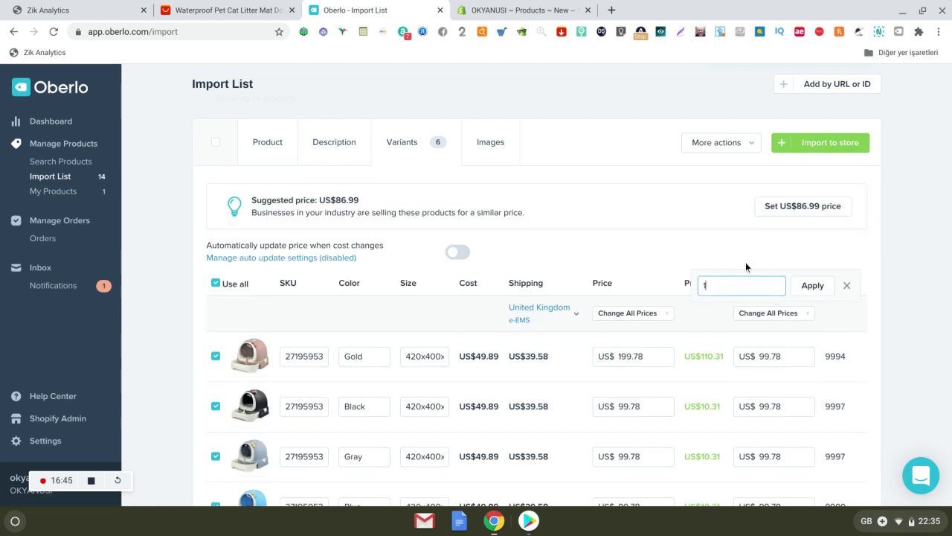
click(773, 312)
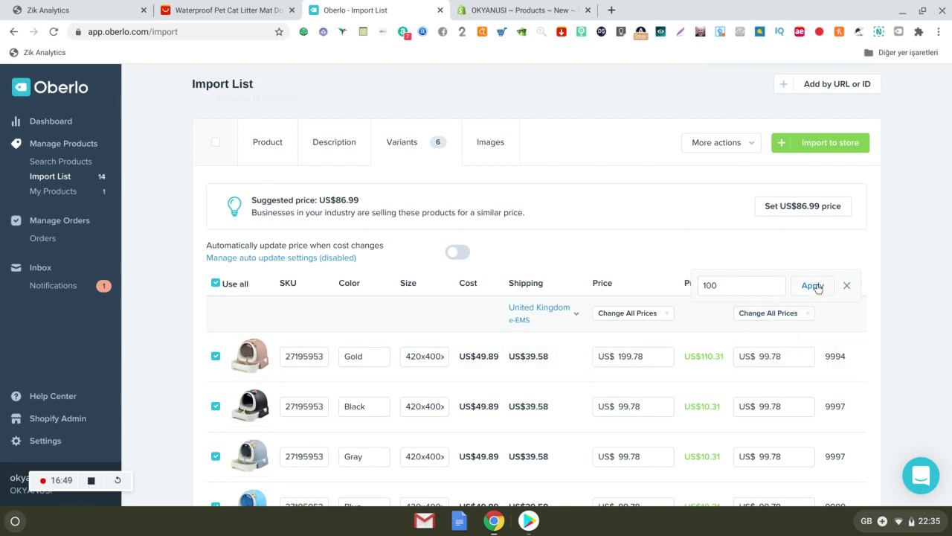
click(813, 285)
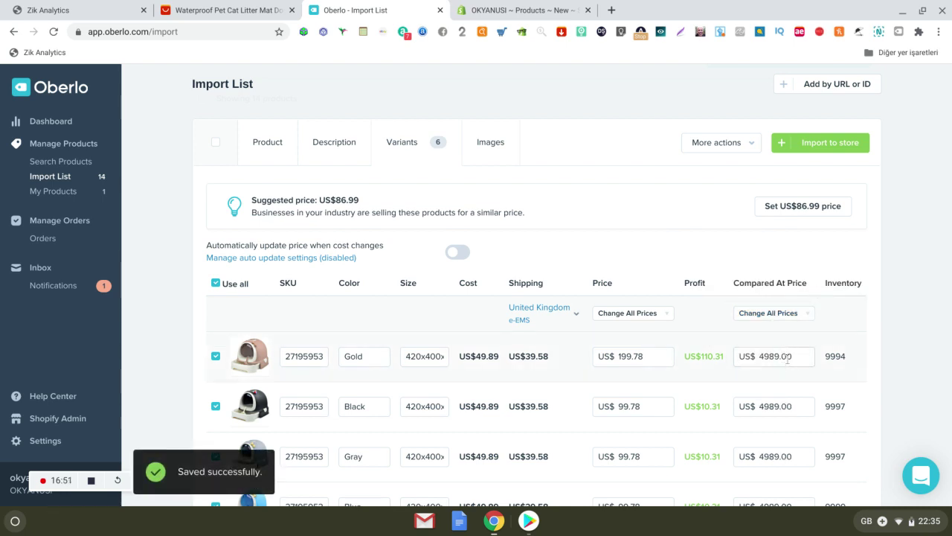
Set a new compared-at price of US$ 100.00 for all the litter box's variants
scroll(774, 341, down, 2)
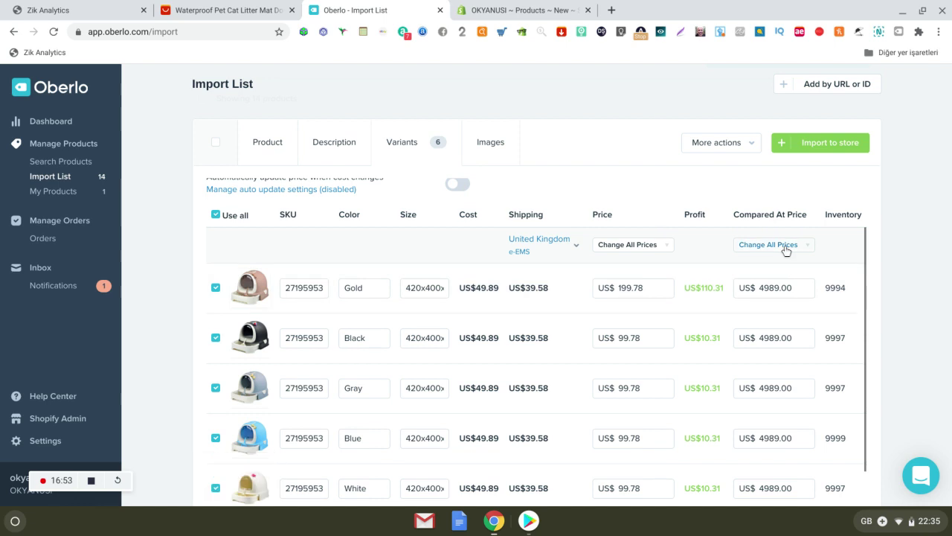
click(781, 251)
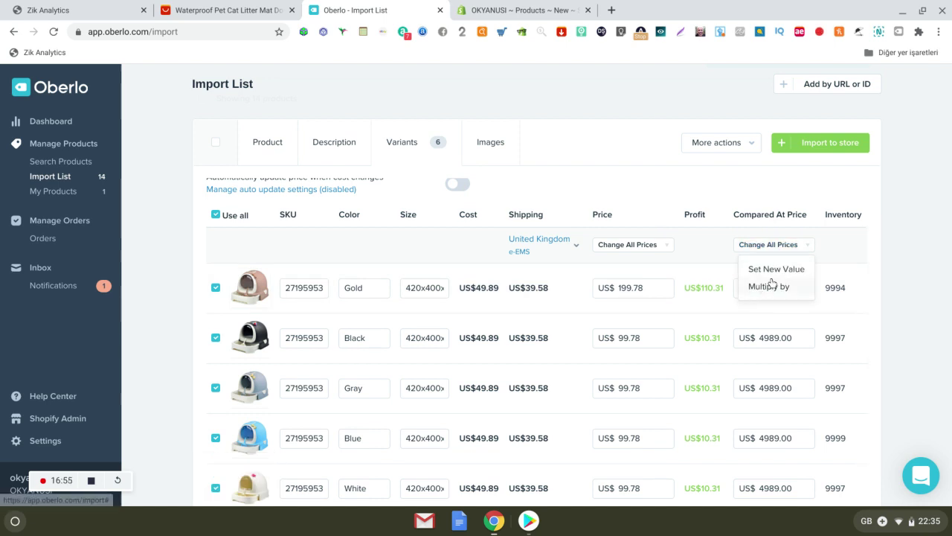
click(773, 269)
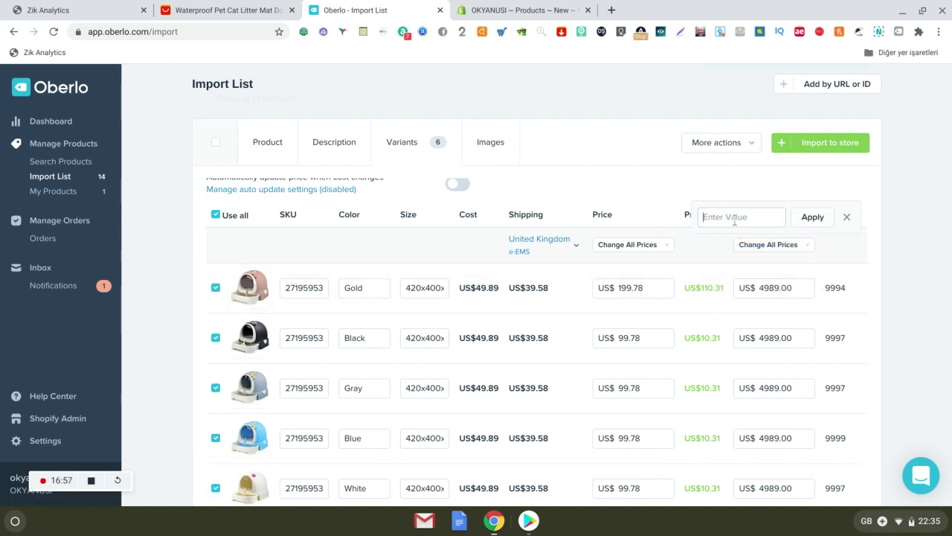
click(826, 216)
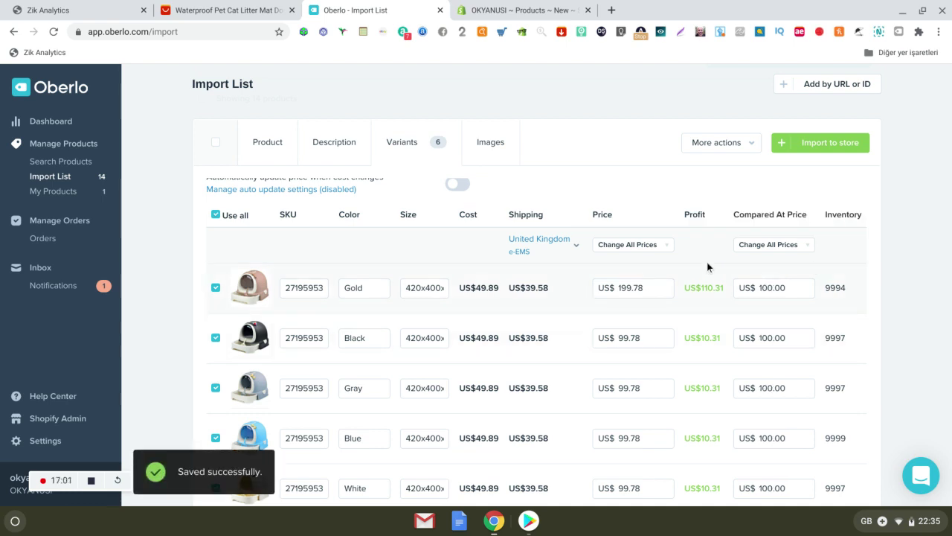
scroll(710, 231, down, 2)
scroll(707, 309, down, 3)
scroll(411, 333, up, 3)
scroll(427, 316, down, 3)
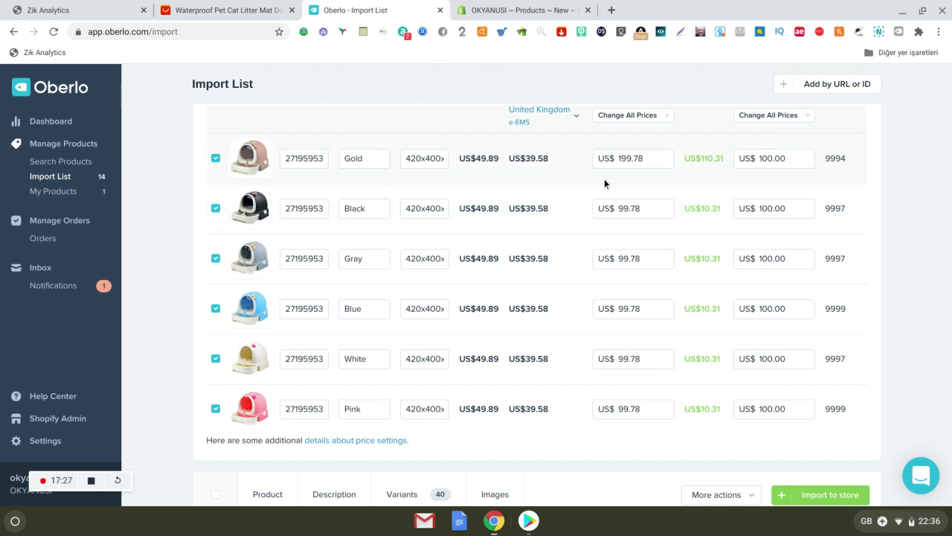
scroll(604, 179, down, 3)
scroll(658, 173, up, 5)
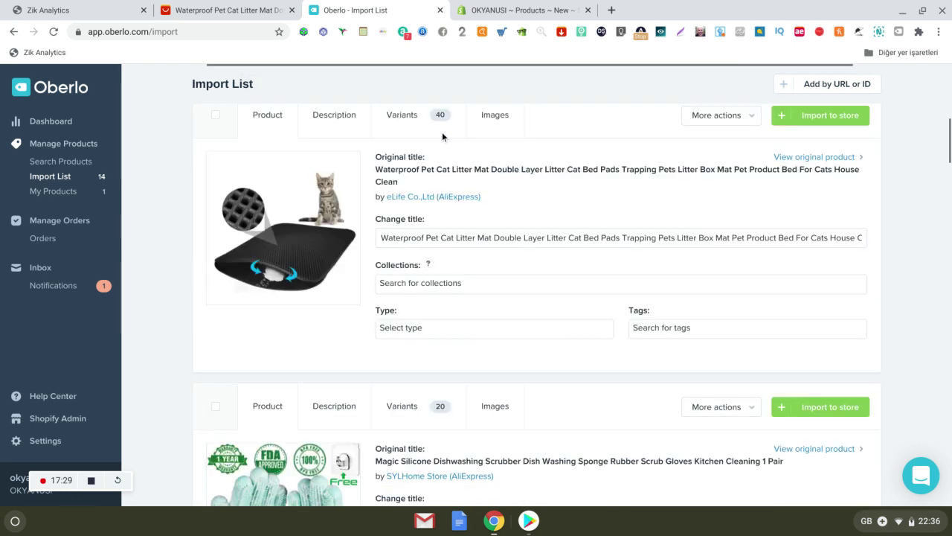
Add the photo of the cat standing beside the pink-brown litter box to the litter box's selected product images
click(489, 217)
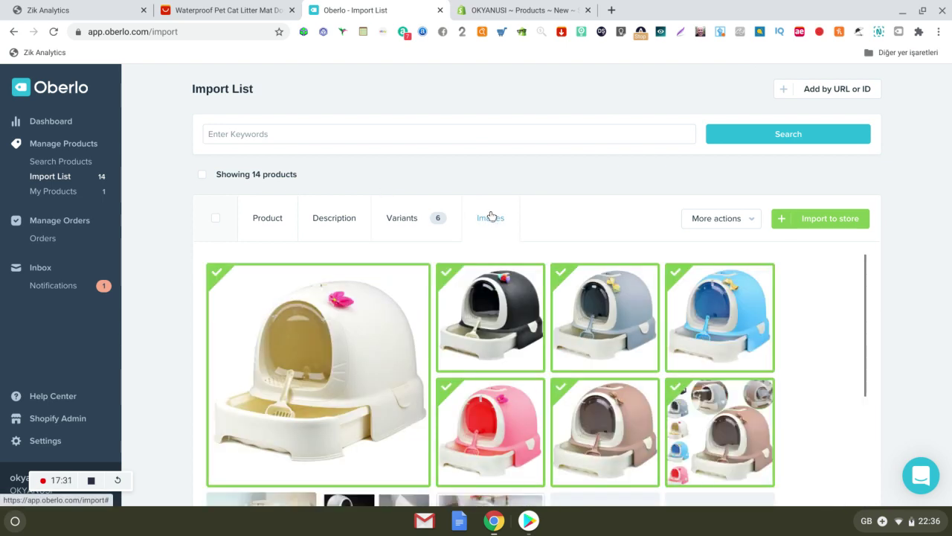
scroll(595, 223, down, 2)
scroll(727, 237, down, 1)
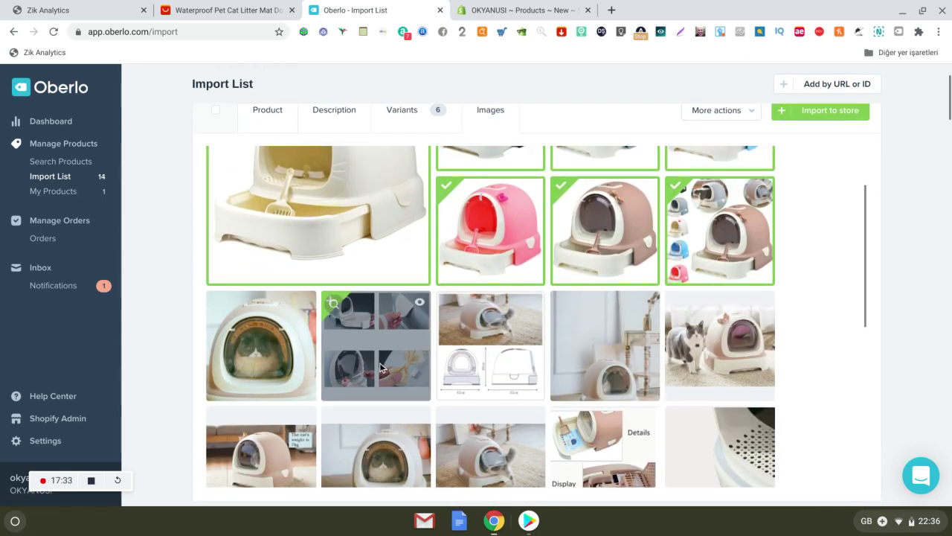
drag(378, 366, 404, 371)
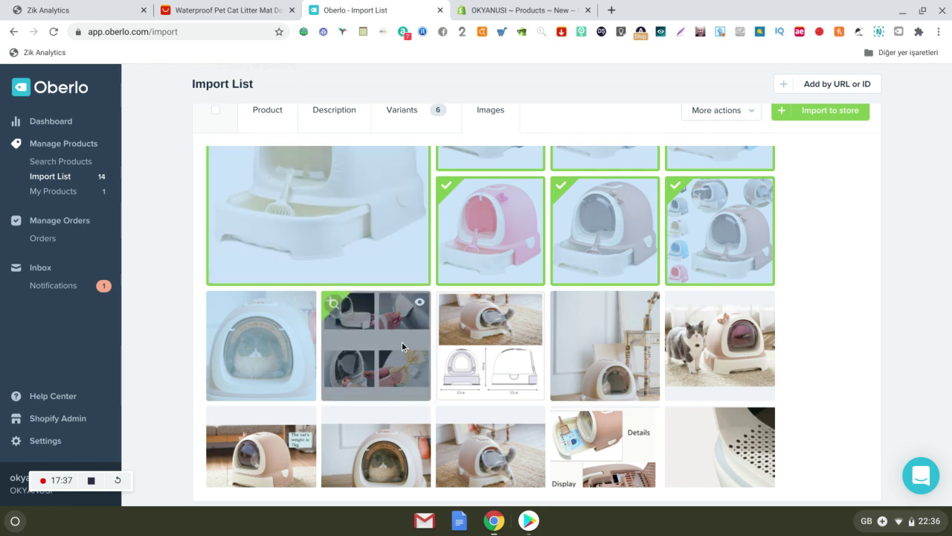
scroll(372, 331, up, 2)
click(720, 415)
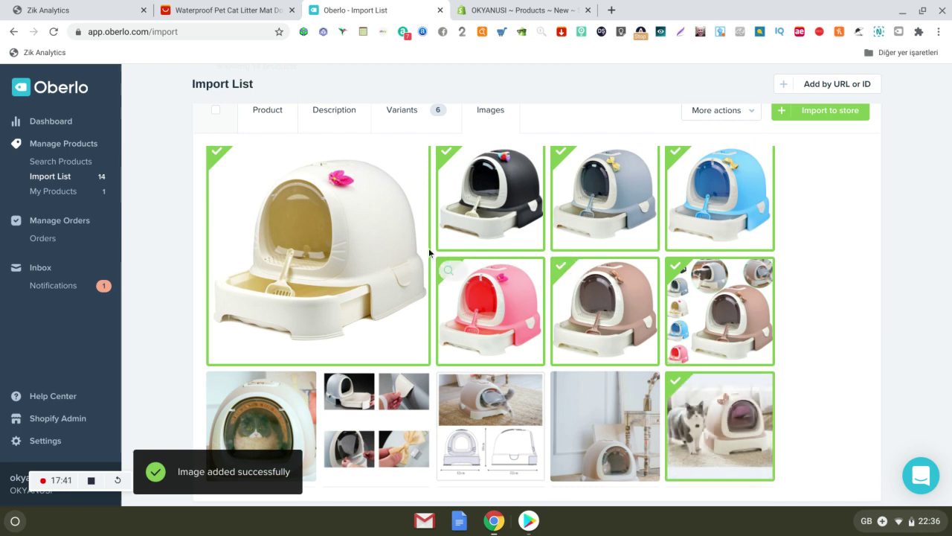
Look through the rest of the litter box's available images
scroll(404, 248, down, 3)
scroll(365, 227, down, 1)
scroll(283, 183, up, 2)
scroll(375, 193, down, 3)
scroll(474, 260, down, 3)
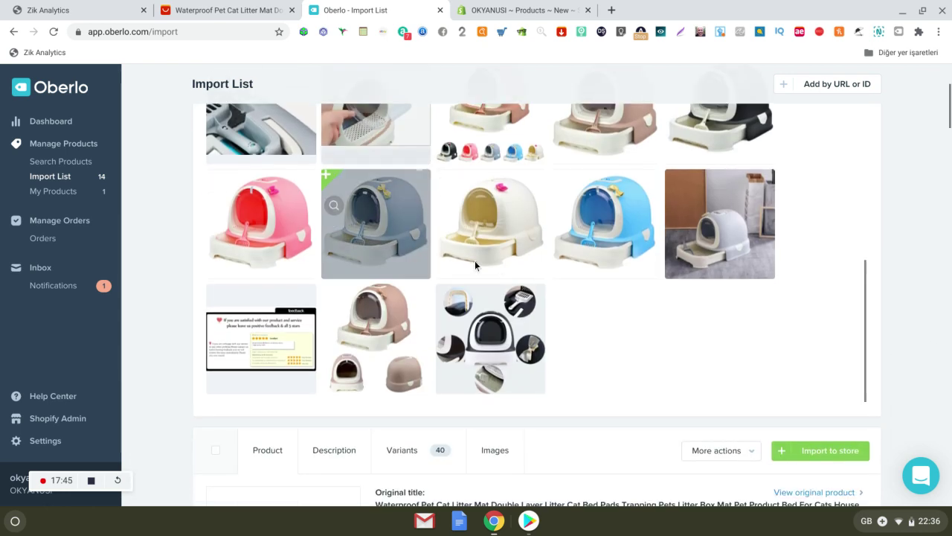
scroll(466, 255, up, 4)
scroll(461, 256, up, 5)
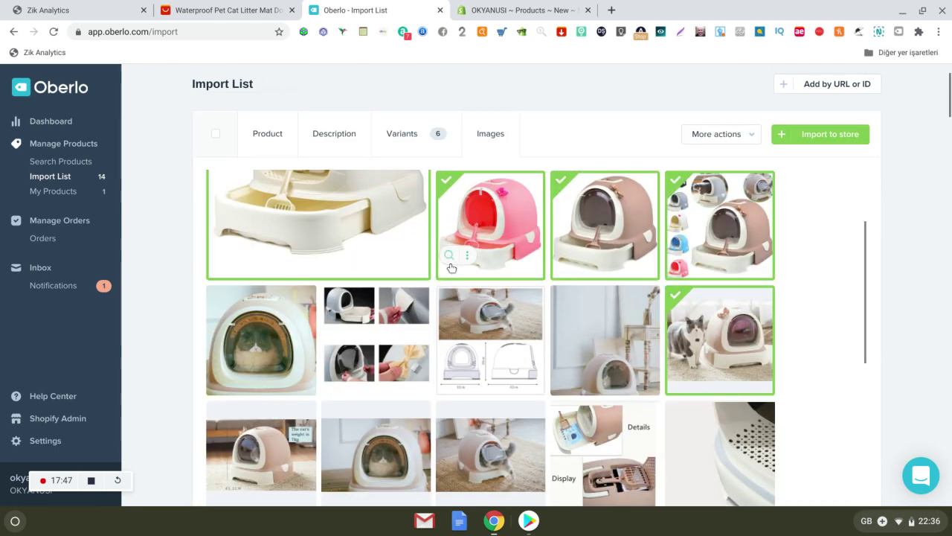
Import the Cat Sandbox Kitten Litter Box to the Shopify store
click(744, 142)
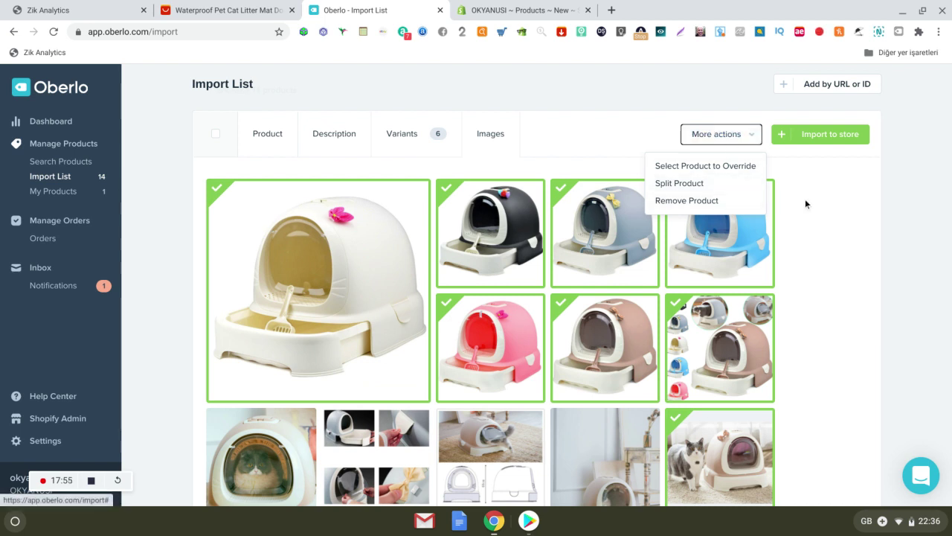
click(837, 178)
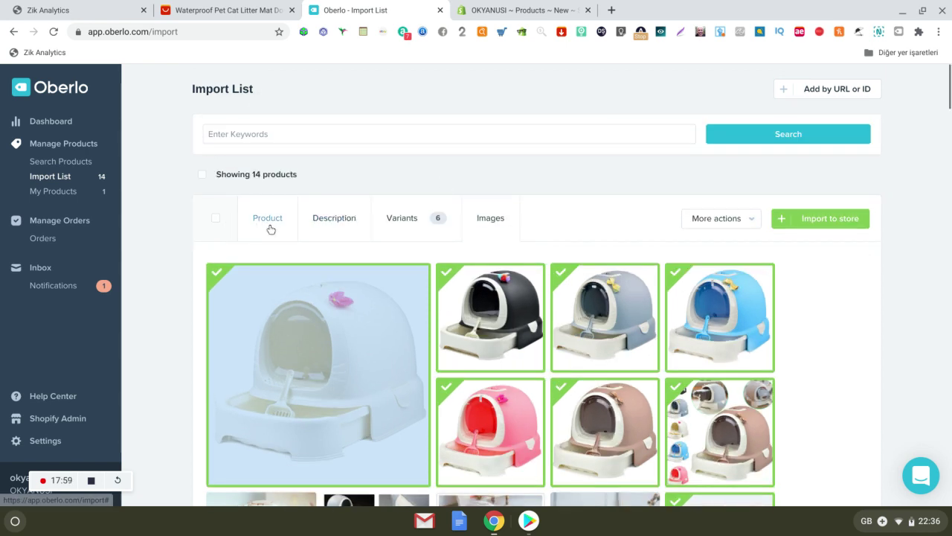
click(805, 221)
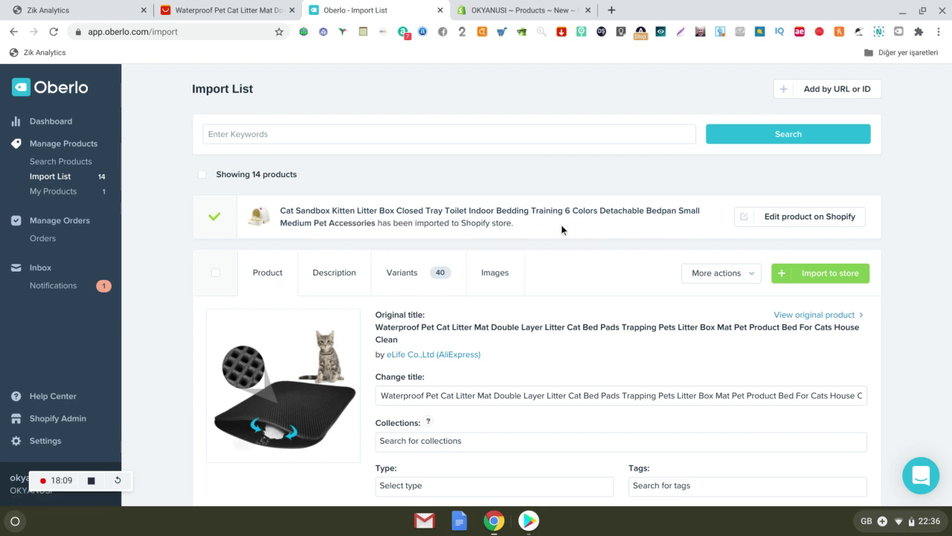
Show the imported litter box's details in Oberlo's My Products list and close its AliExpress page
click(312, 213)
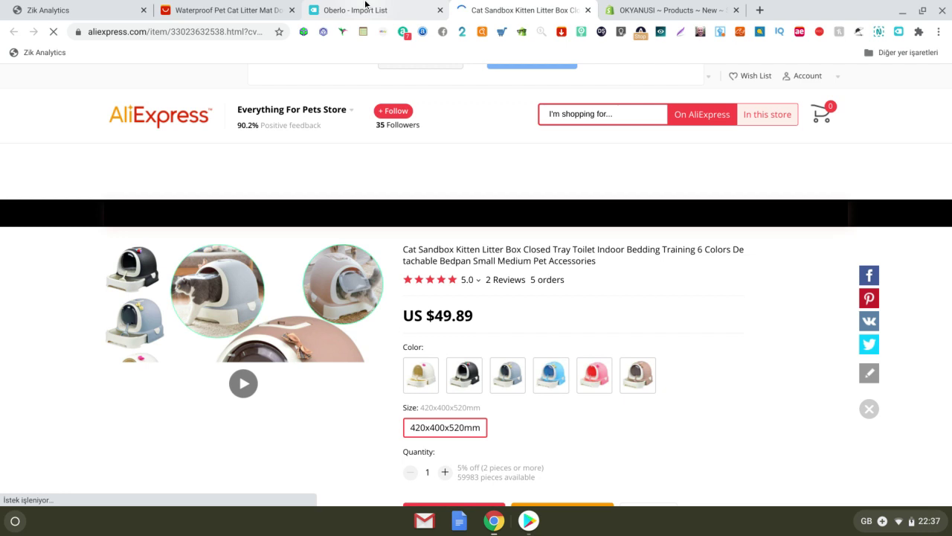
click(365, 8)
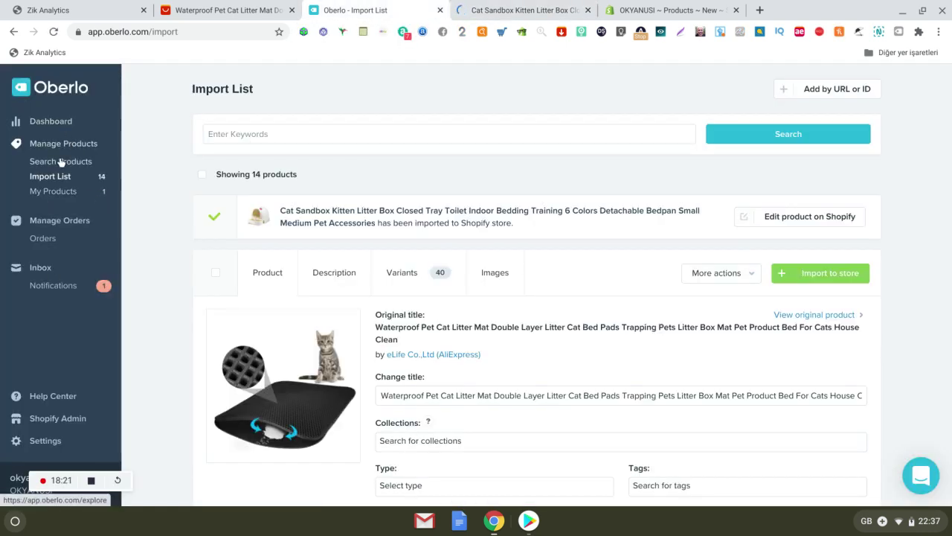
click(57, 191)
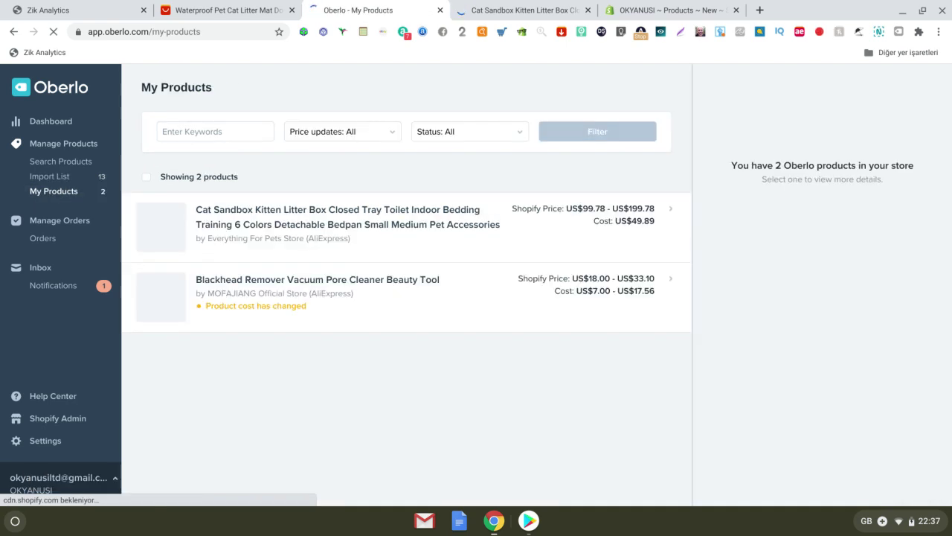
click(320, 211)
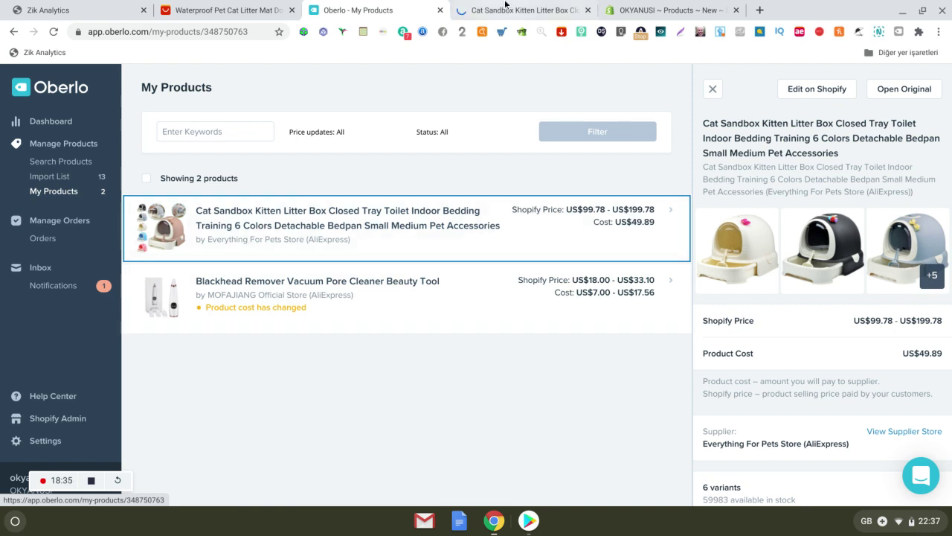
click(565, 10)
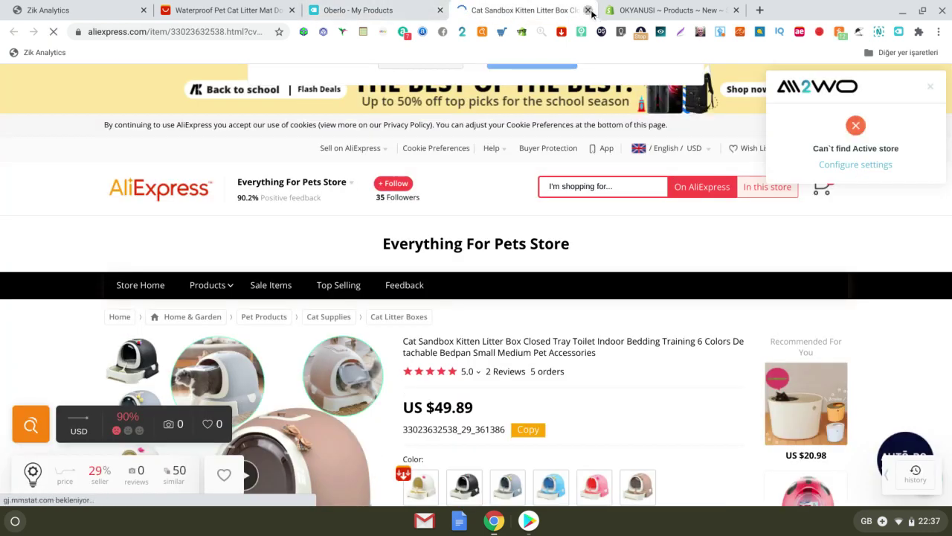
click(587, 9)
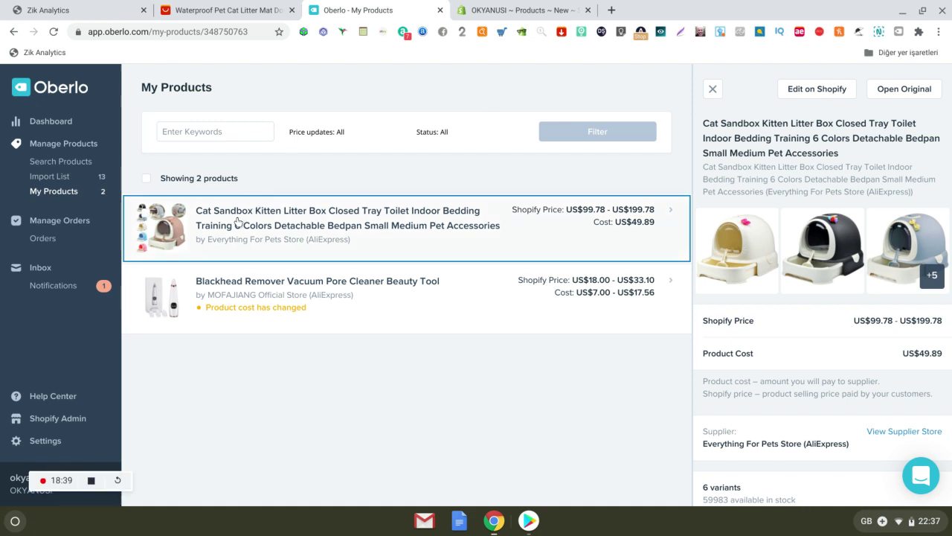
Switch to the Shopify admin and open the Cat Sandbox Kitten Litter Box from the product list
click(541, 7)
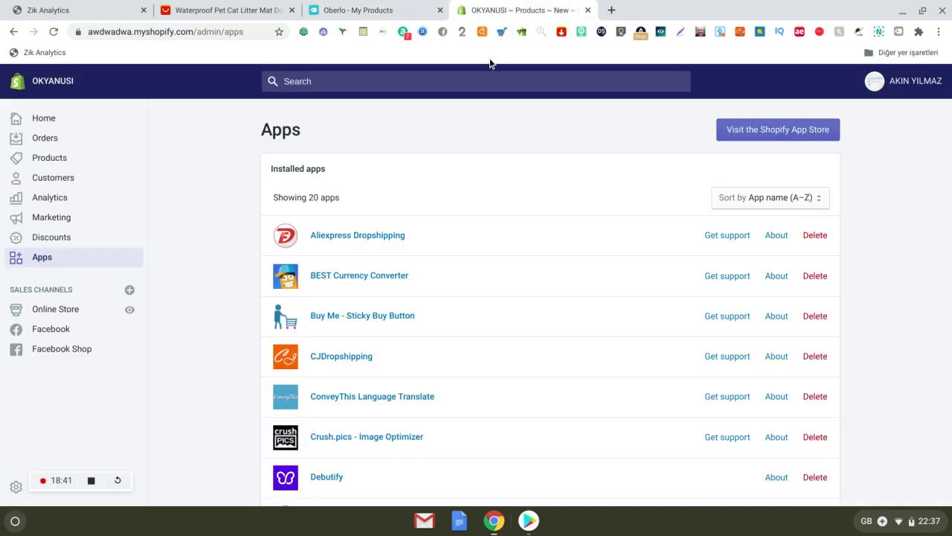
click(43, 160)
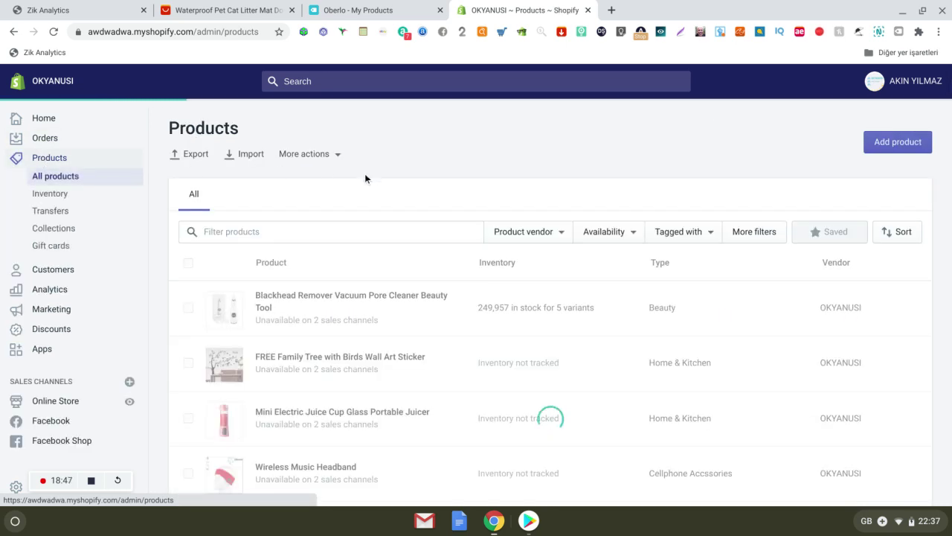
scroll(361, 186, down, 1)
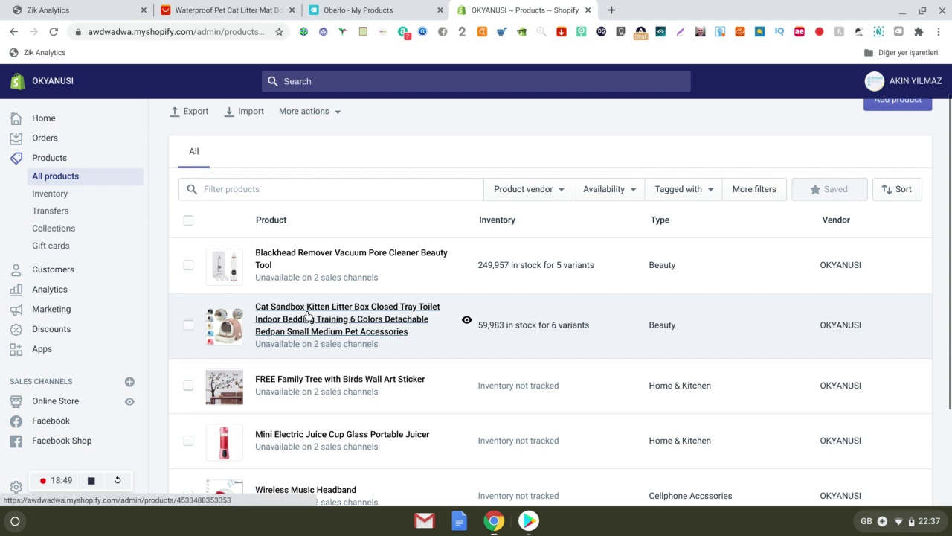
click(308, 315)
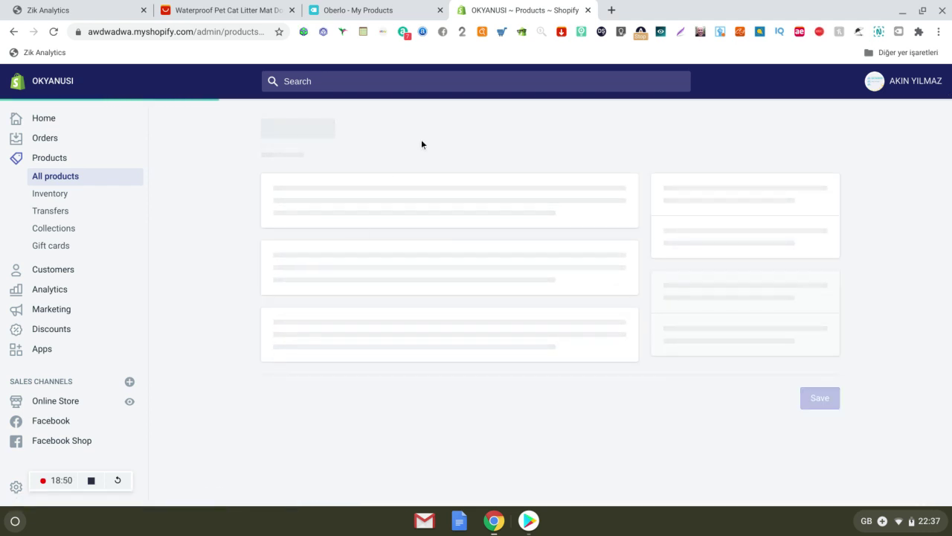
Examine the litter box's variants, search engine listing, media, description and title on its Shopify product page
scroll(397, 230, down, 3)
scroll(398, 231, down, 10)
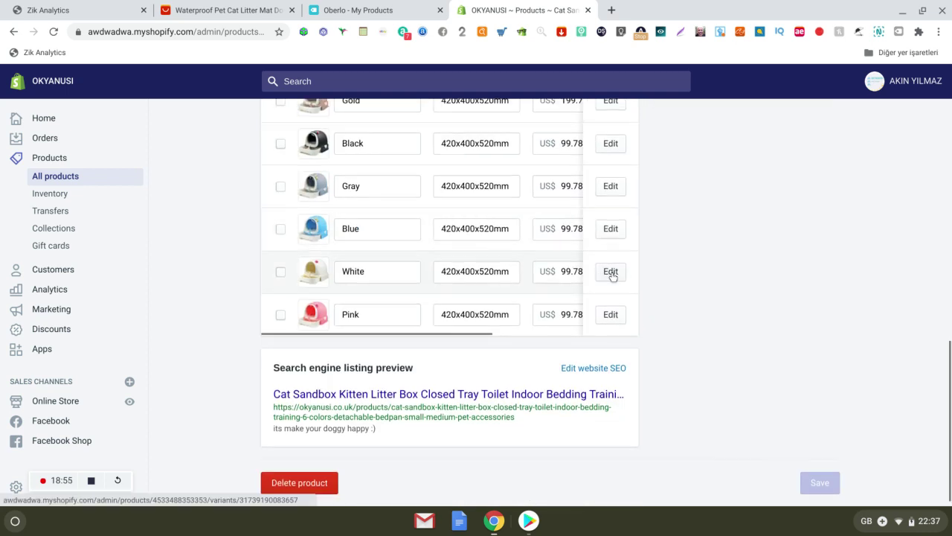
triple_click(409, 383)
scroll(369, 327, up, 5)
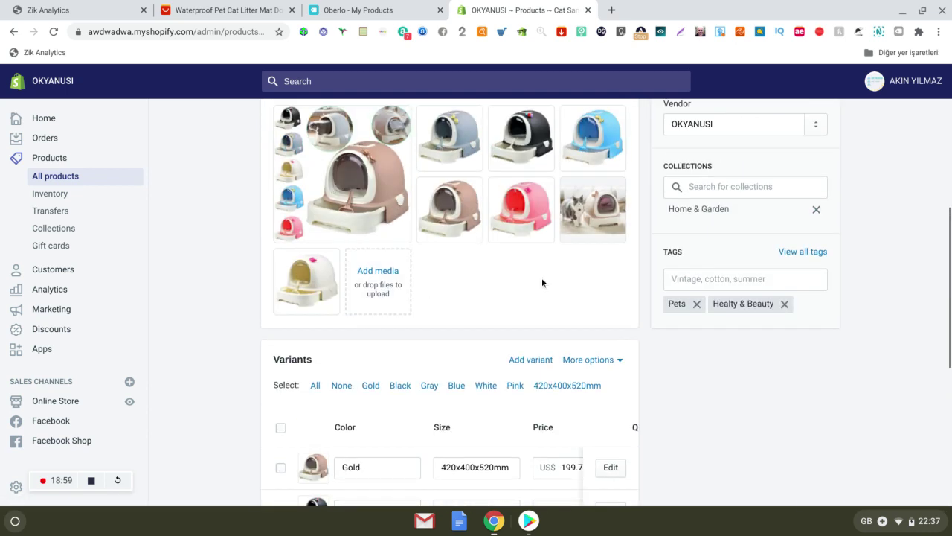
scroll(558, 327, down, 2)
scroll(547, 360, down, 3)
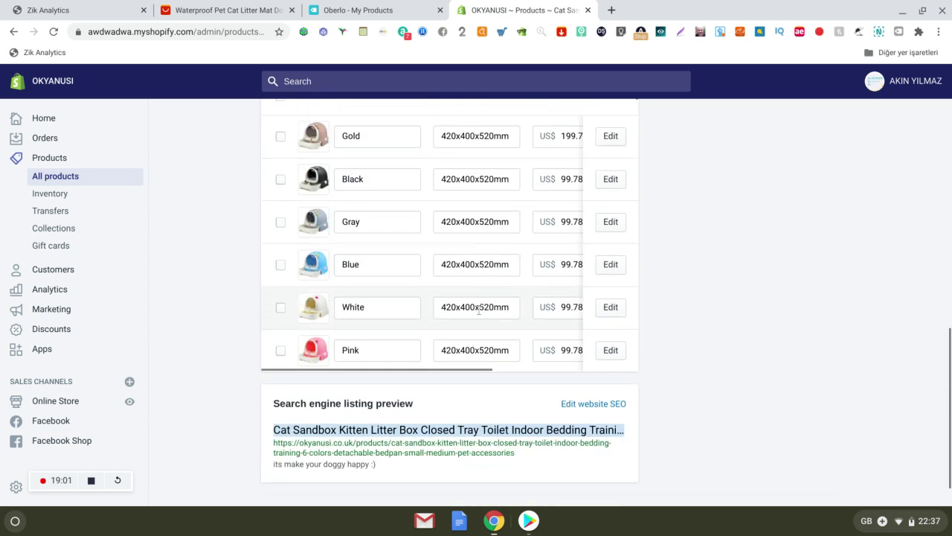
scroll(555, 305, up, 10)
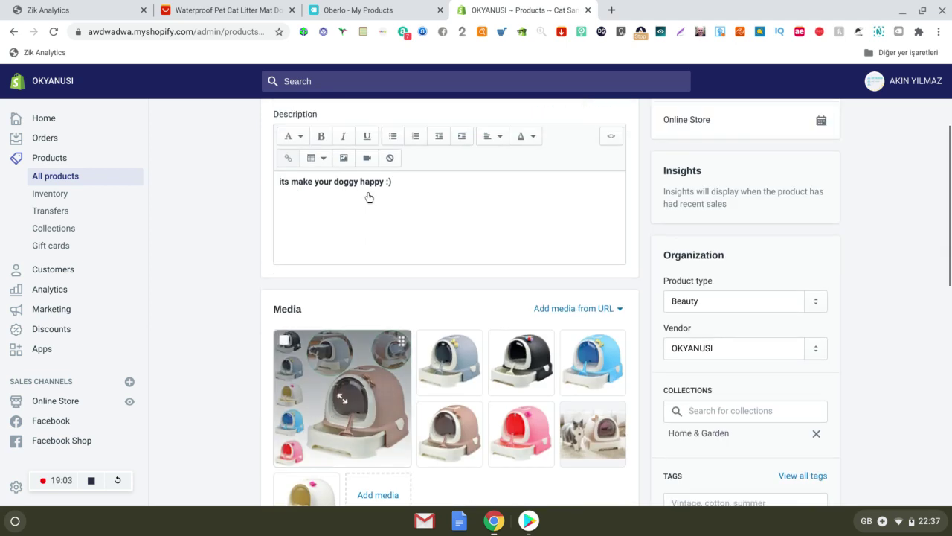
double_click(407, 165)
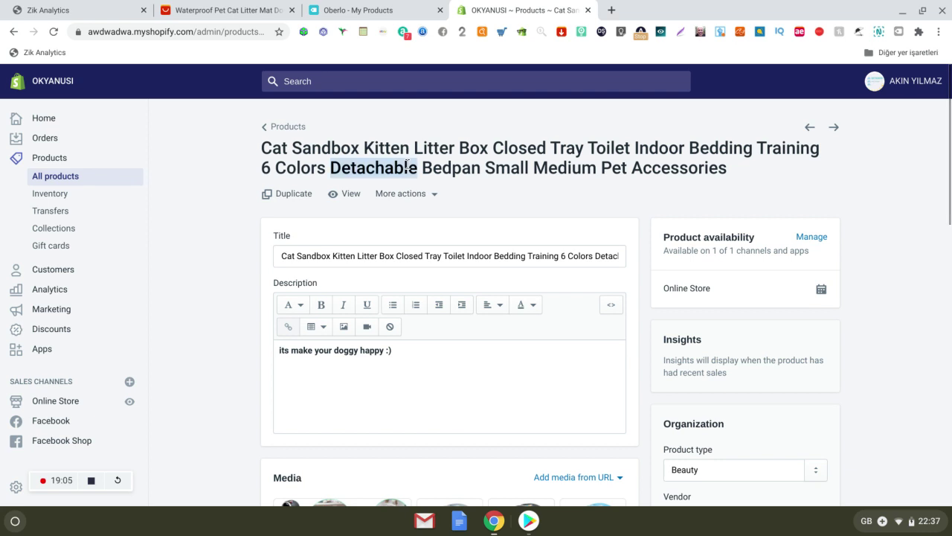
Reopen the litter box from the Shopify product list and view its page in the online store
click(62, 161)
scroll(335, 299, down, 1)
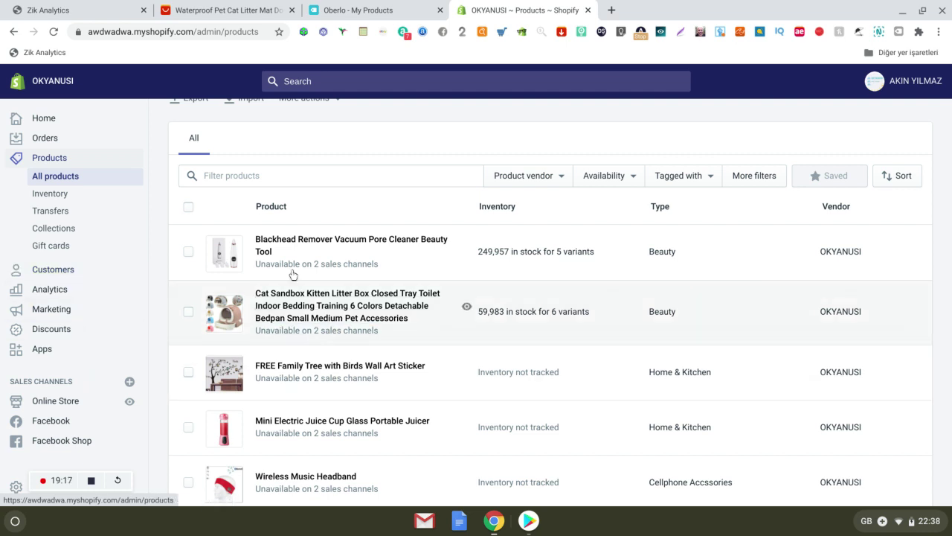
click(272, 314)
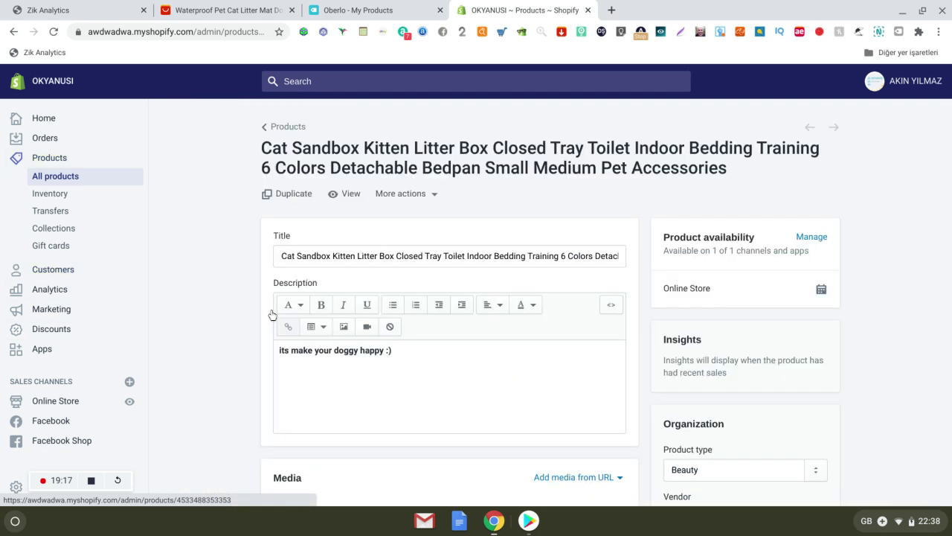
click(431, 194)
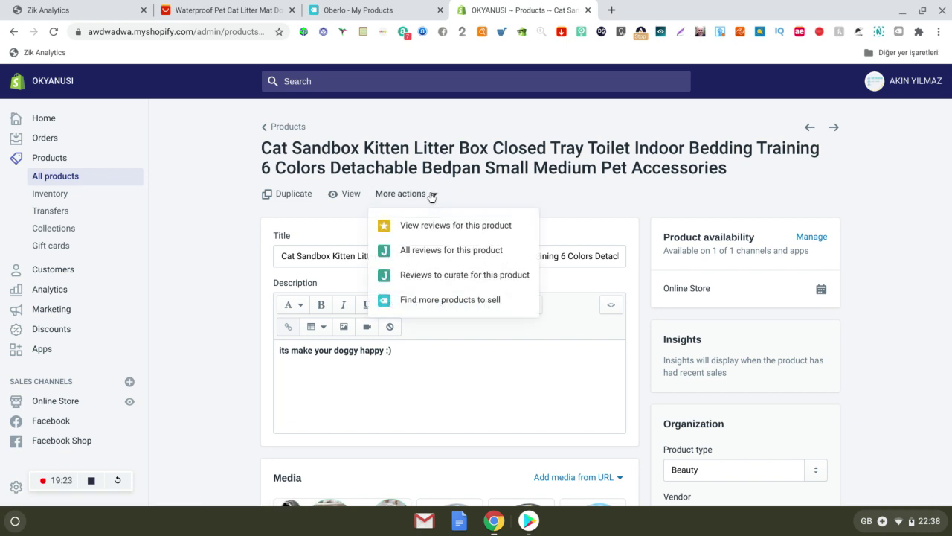
click(219, 186)
click(348, 194)
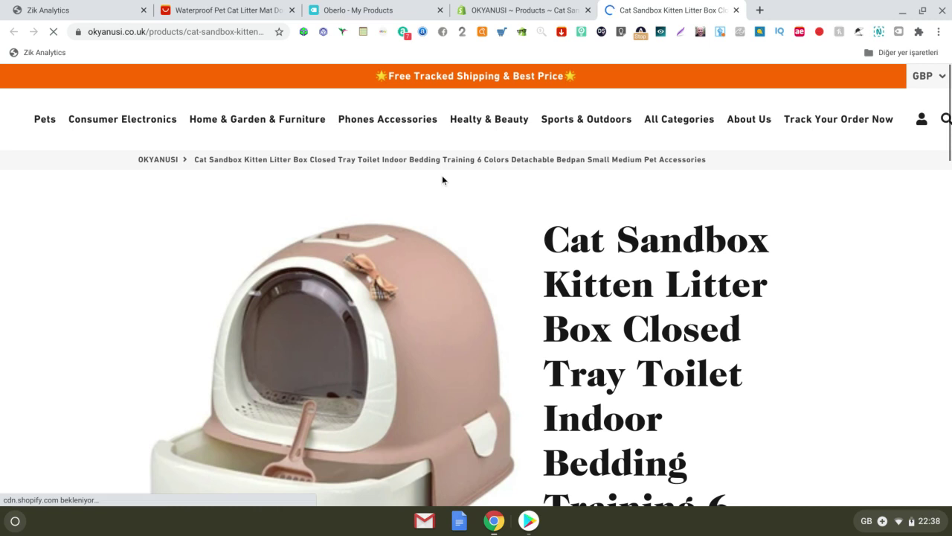
Inspect the litter box's title and price in the online store, and select its full title in the Shopify admin
scroll(451, 191, down, 5)
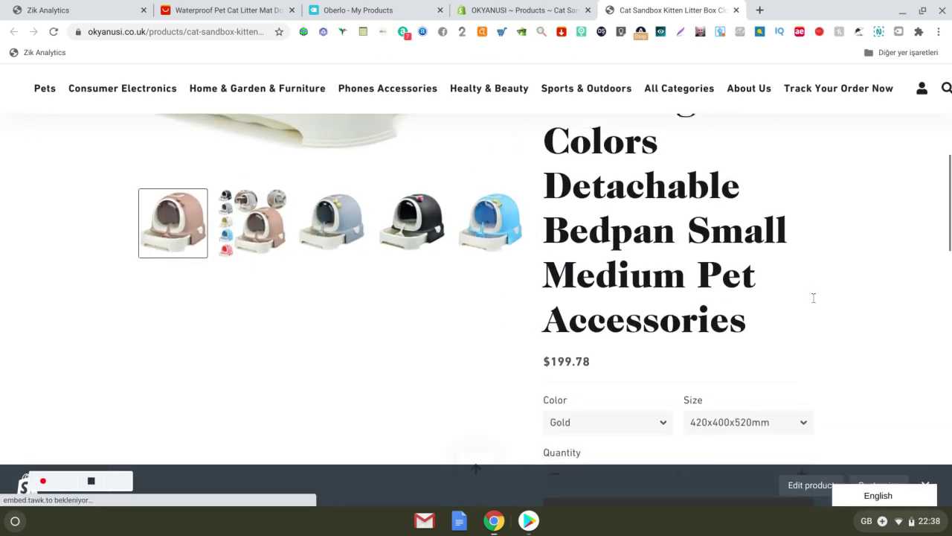
drag(755, 318, 593, 148)
scroll(565, 222, up, 5)
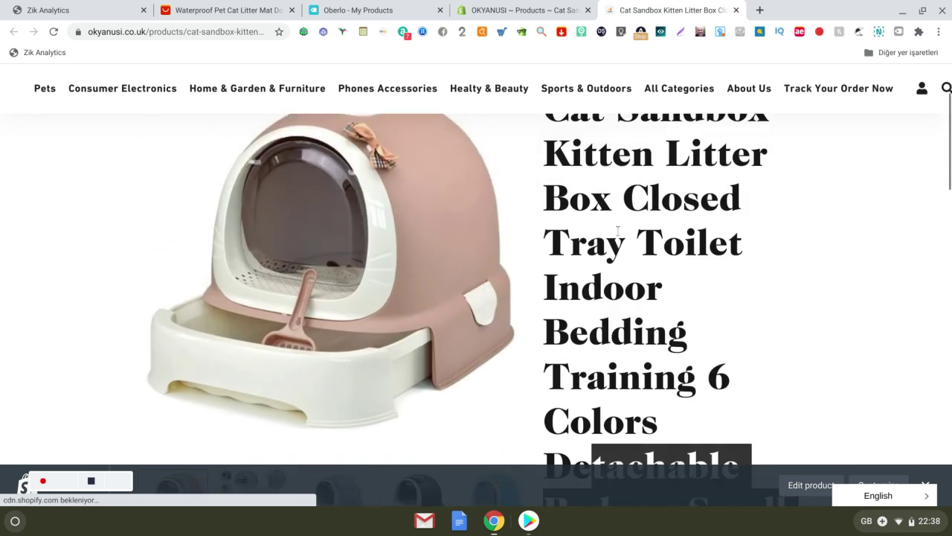
click(523, 8)
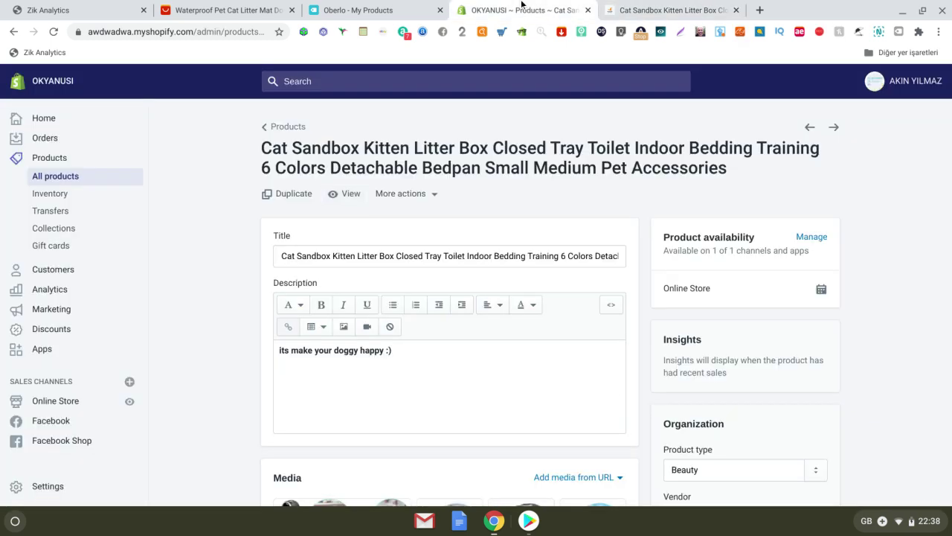
click(518, 256)
key(ctrl+a)
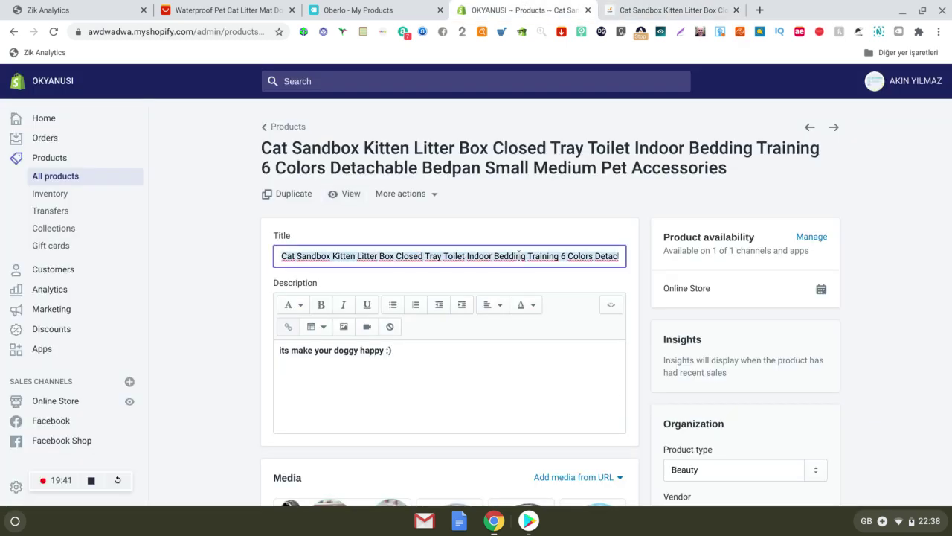
Switch to the litter box's online store page, select the Blue color and check the available sizes
click(664, 6)
scroll(543, 235, down, 6)
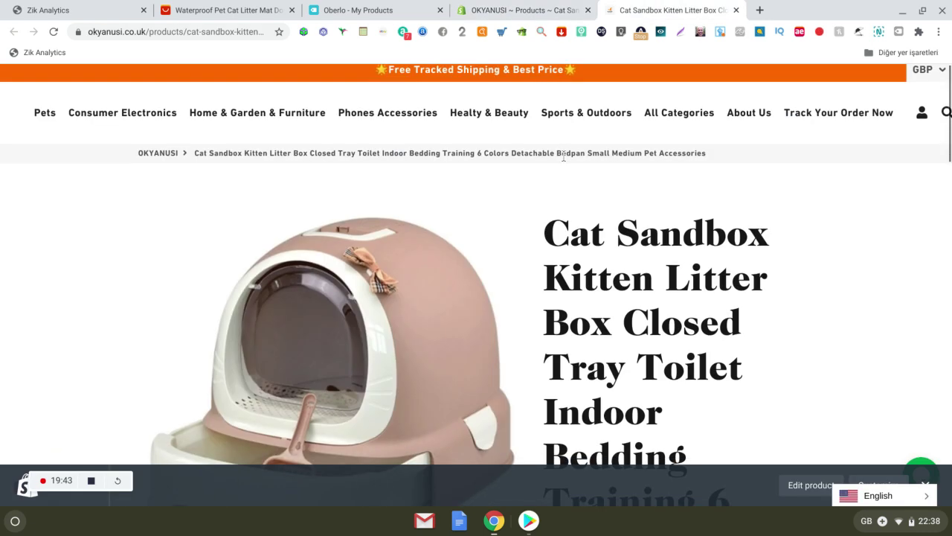
scroll(543, 235, down, 3)
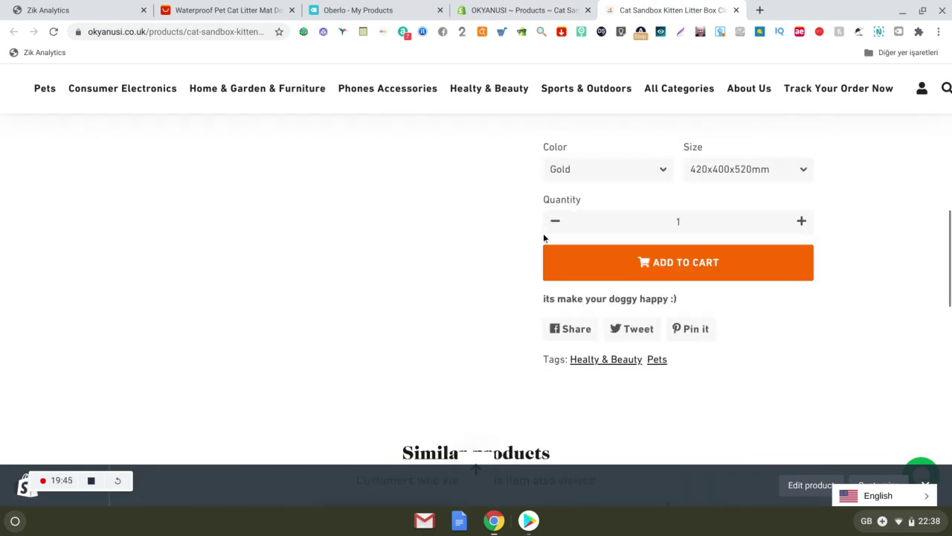
scroll(632, 206, up, 1)
click(567, 161)
click(644, 227)
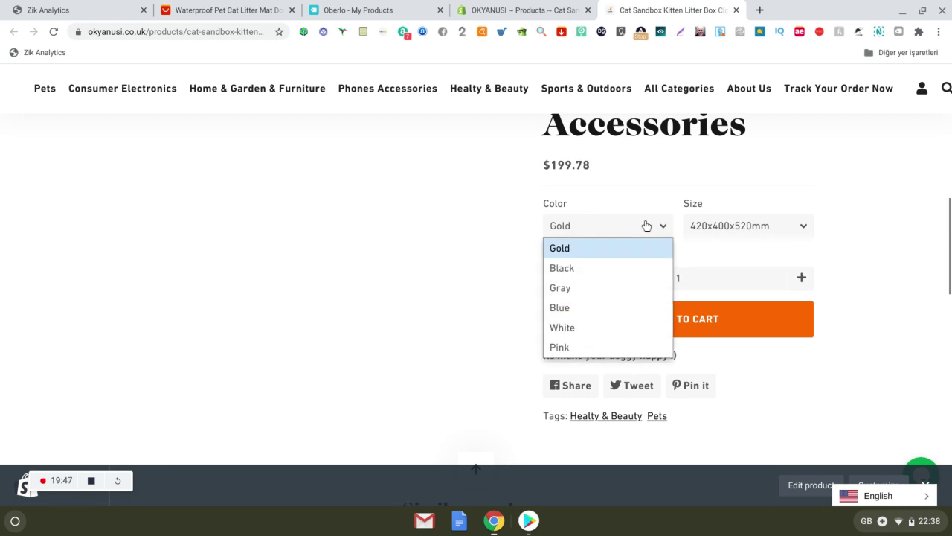
click(617, 305)
click(753, 227)
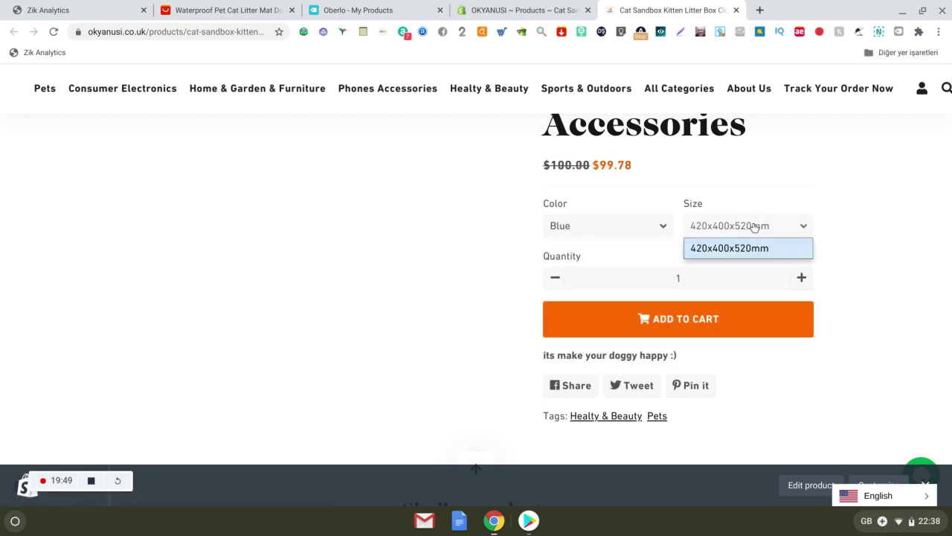
click(629, 277)
click(567, 329)
Set the litter box's order quantity to 1 on its online store page
double_click(678, 283)
text(1)
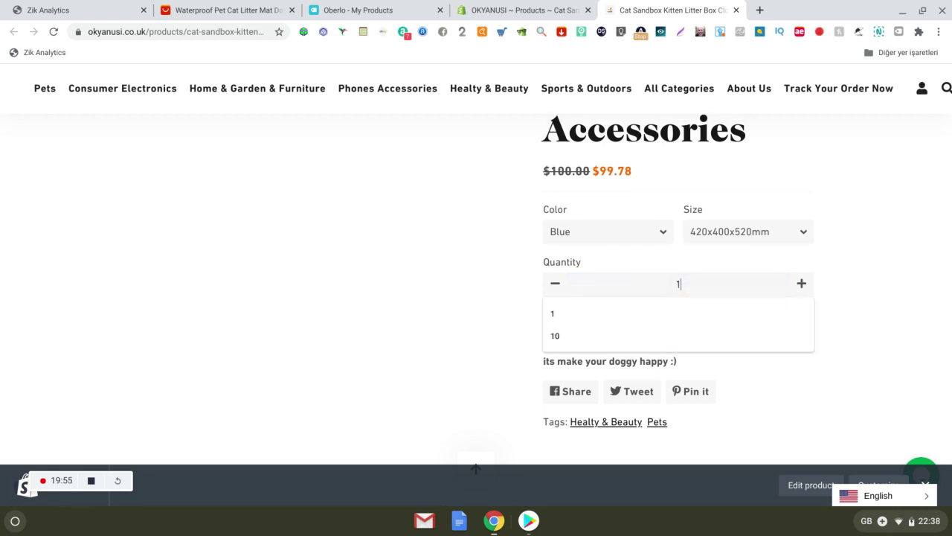
key(Return)
click(477, 300)
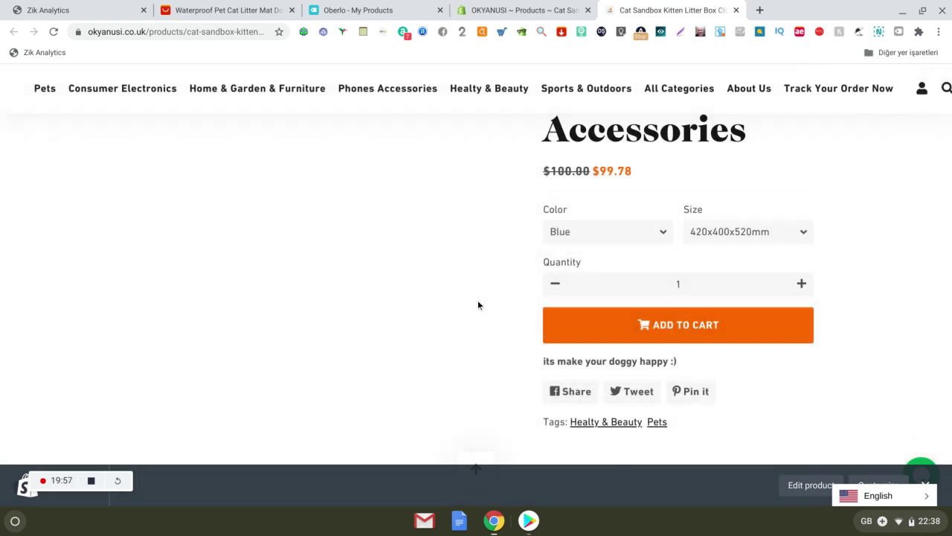
Add the Blue 420x400x520mm litter box to the cart and proceed to checkout
scroll(598, 272, down, 1)
scroll(598, 272, down, 3)
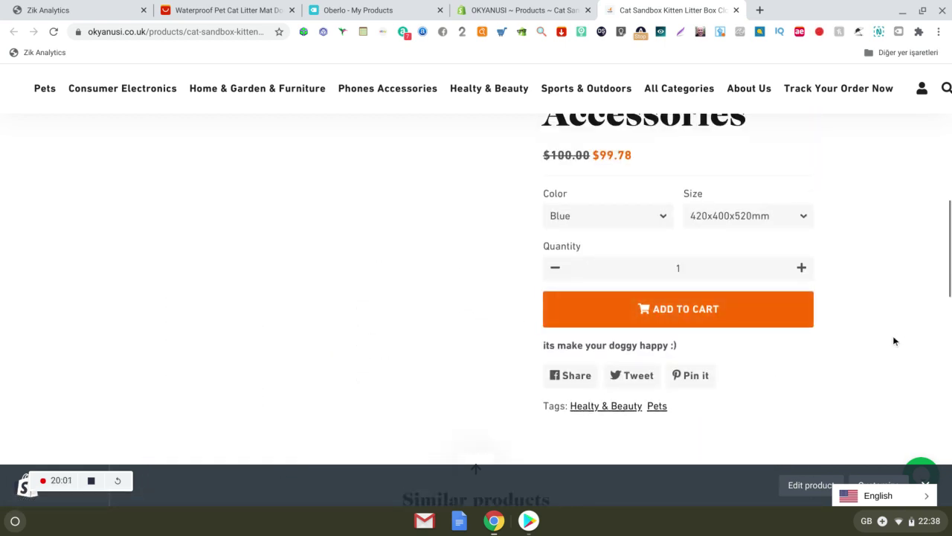
click(691, 308)
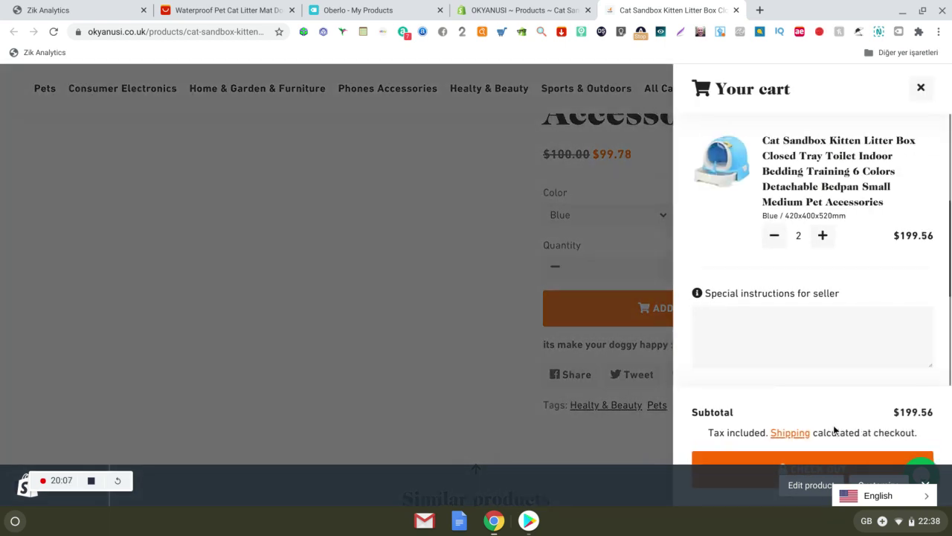
click(826, 460)
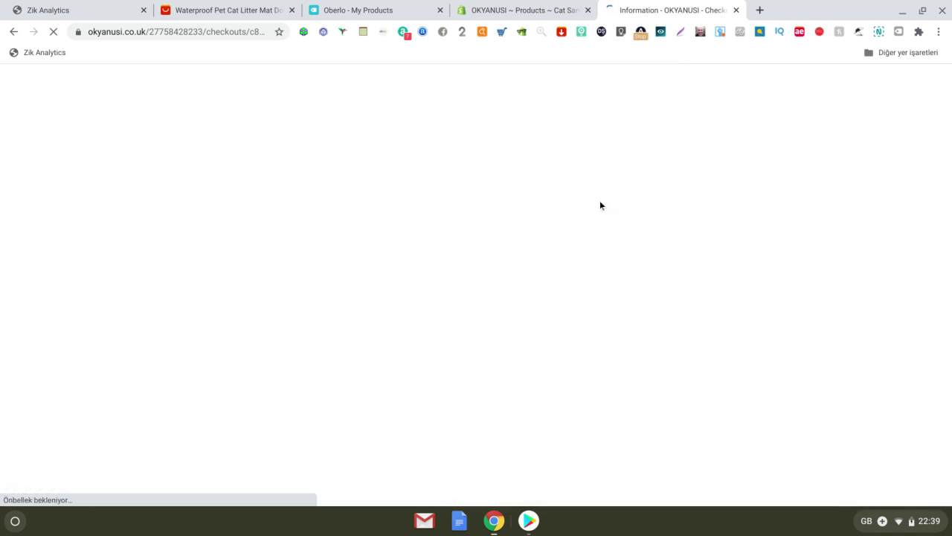
Examine the checkout page's express payment options, contact and shipping fields, and highlight the order total
scroll(311, 212, down, 1)
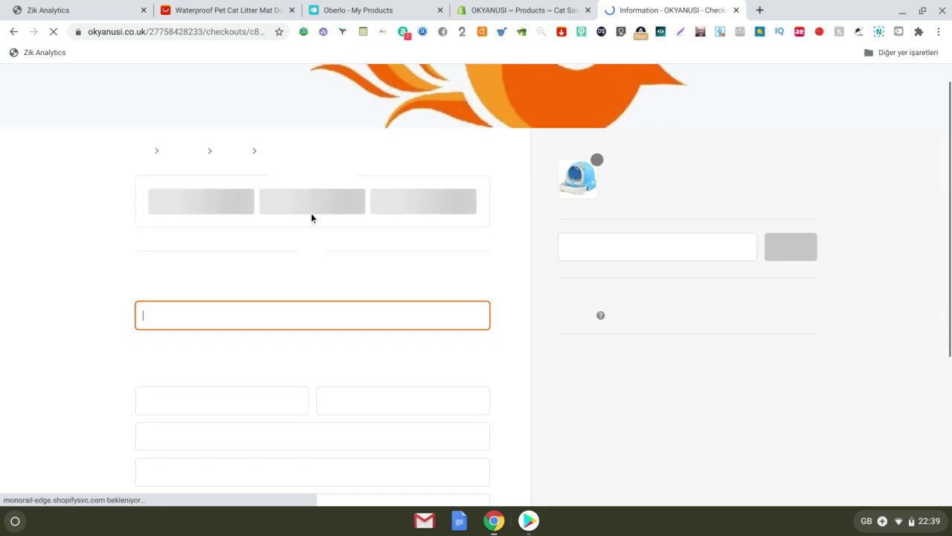
scroll(298, 215, up, 1)
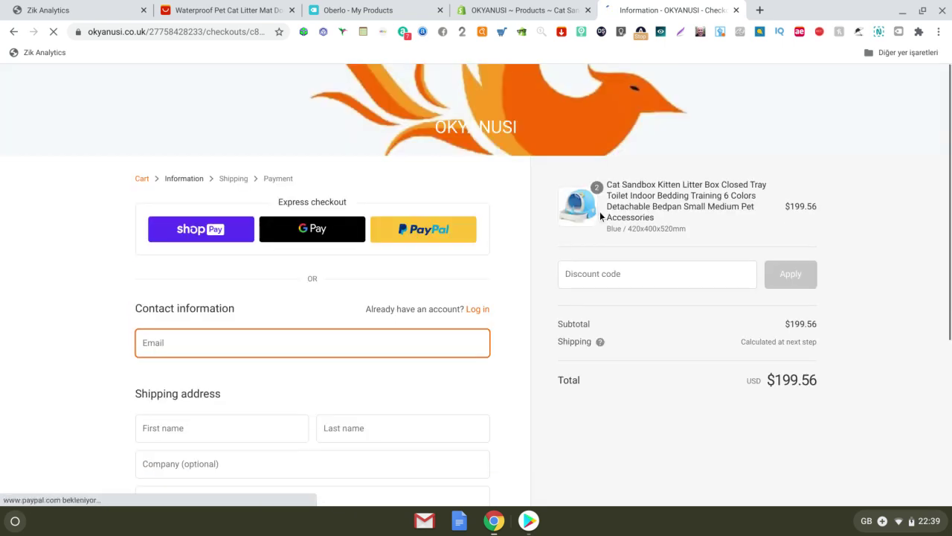
scroll(409, 234, down, 1)
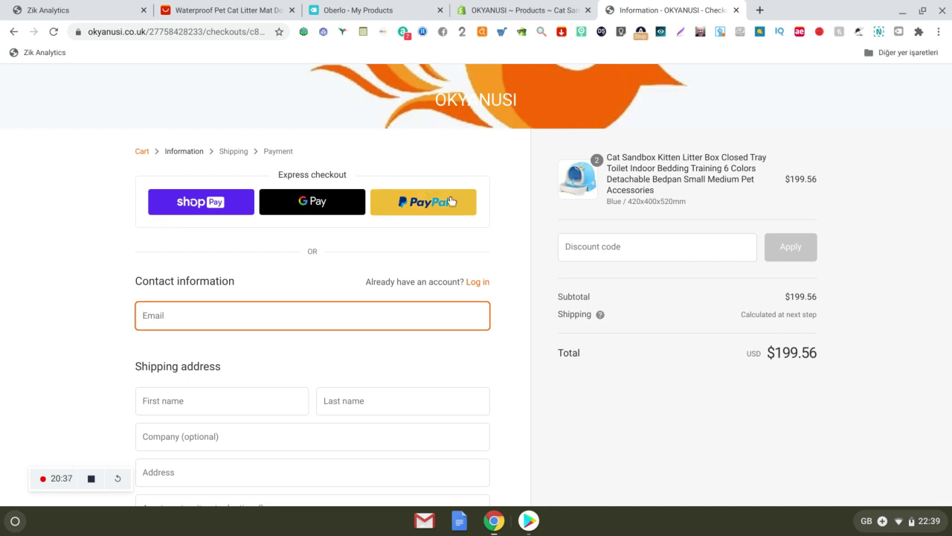
scroll(424, 186, down, 1)
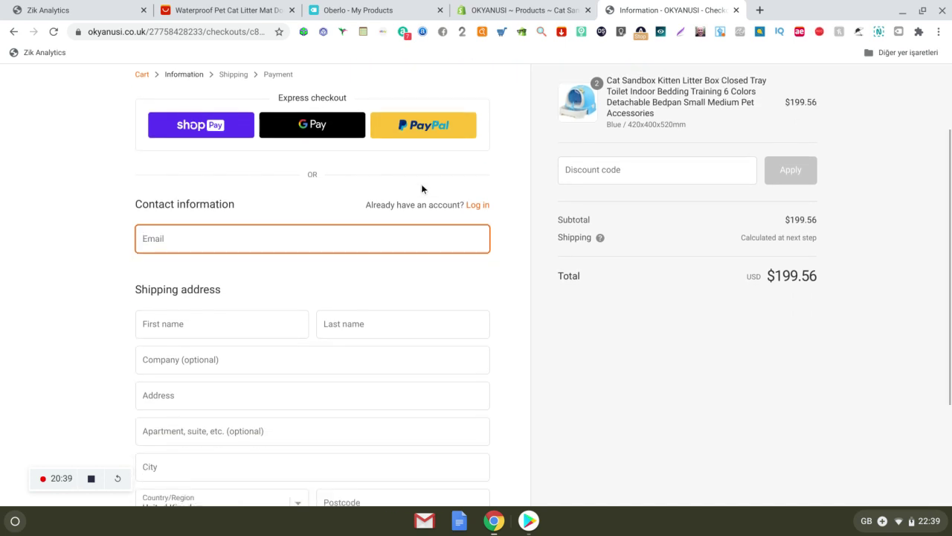
scroll(314, 218, down, 1)
scroll(314, 218, down, 3)
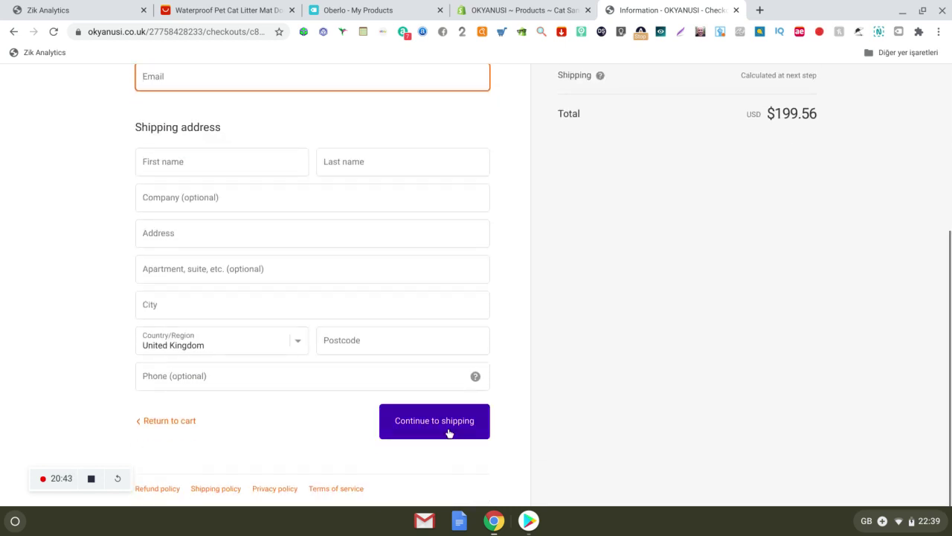
drag(821, 120, 693, 116)
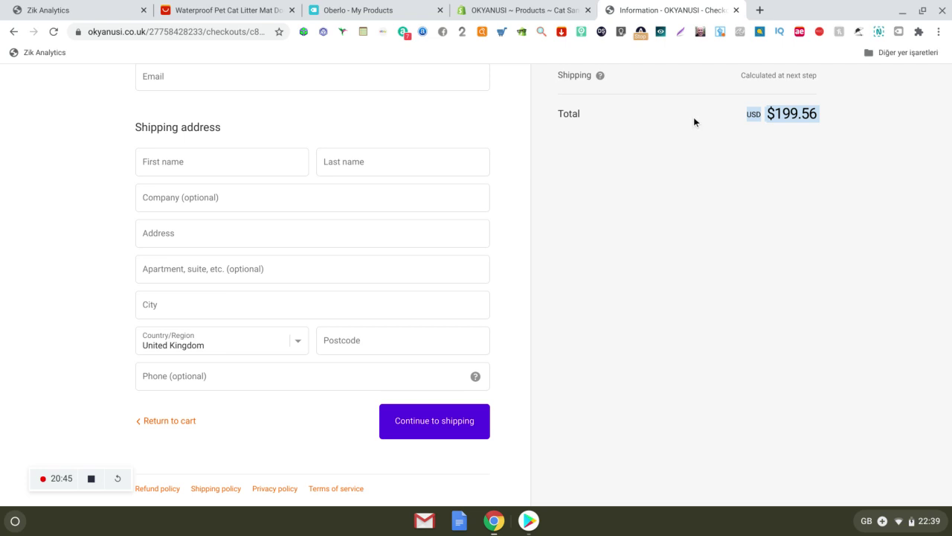
Review the litter box in the Shopify admin and Oberlo, the litter mat on AliExpress, and the checkout page
click(508, 6)
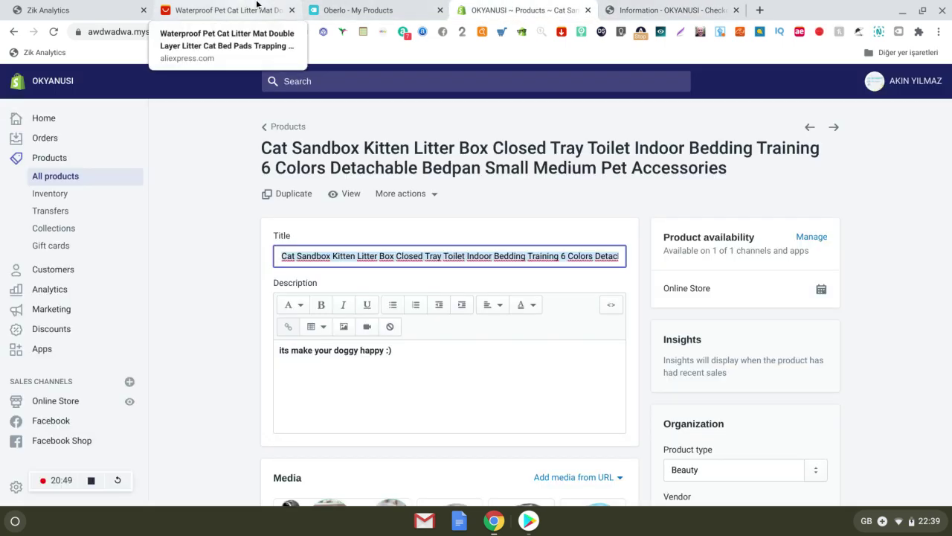
click(356, 11)
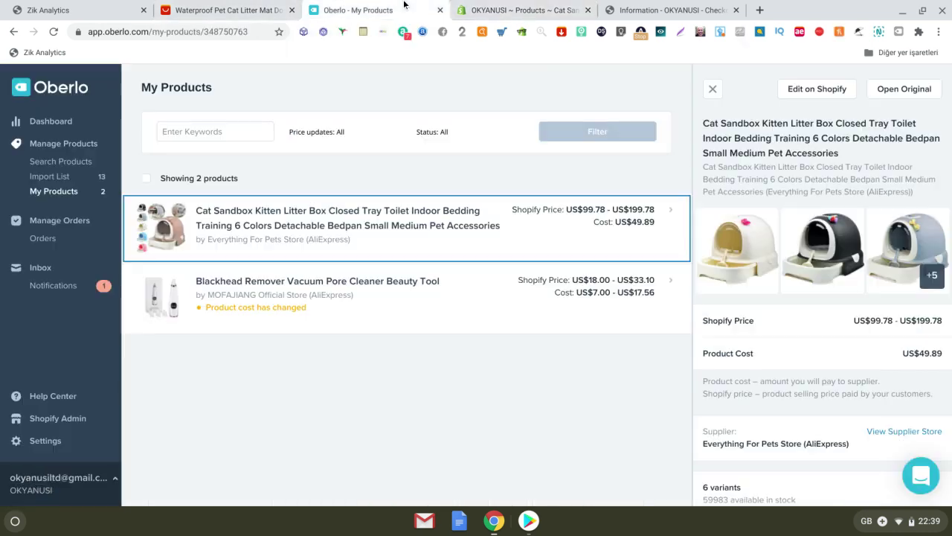
click(239, 10)
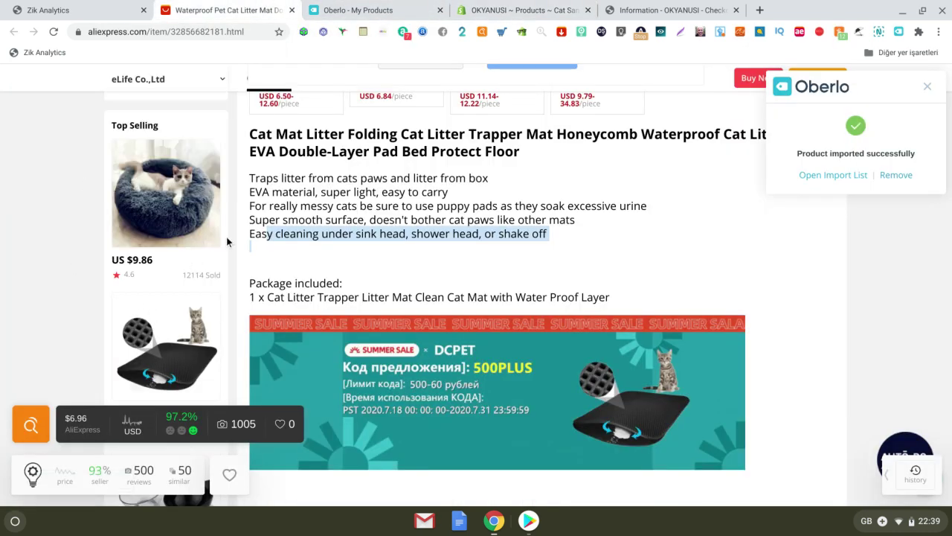
click(372, 9)
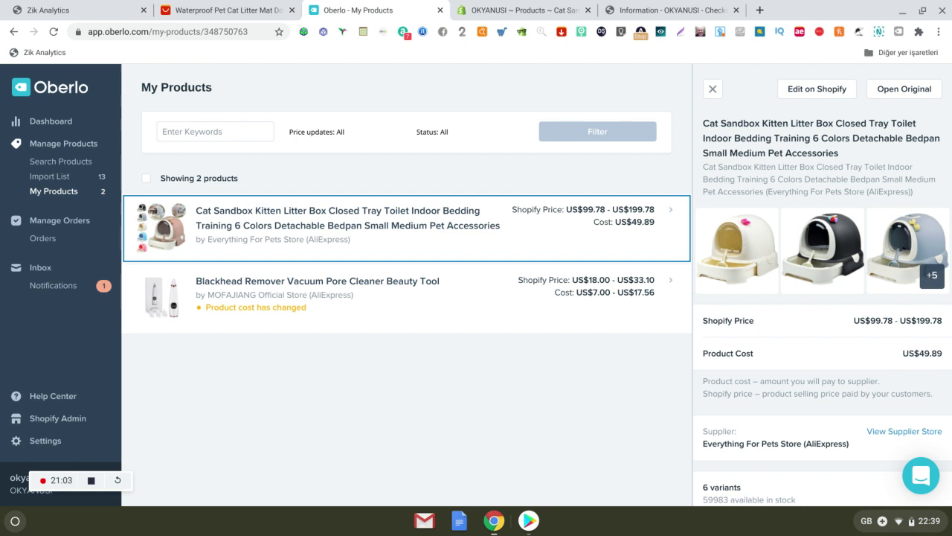
click(476, 9)
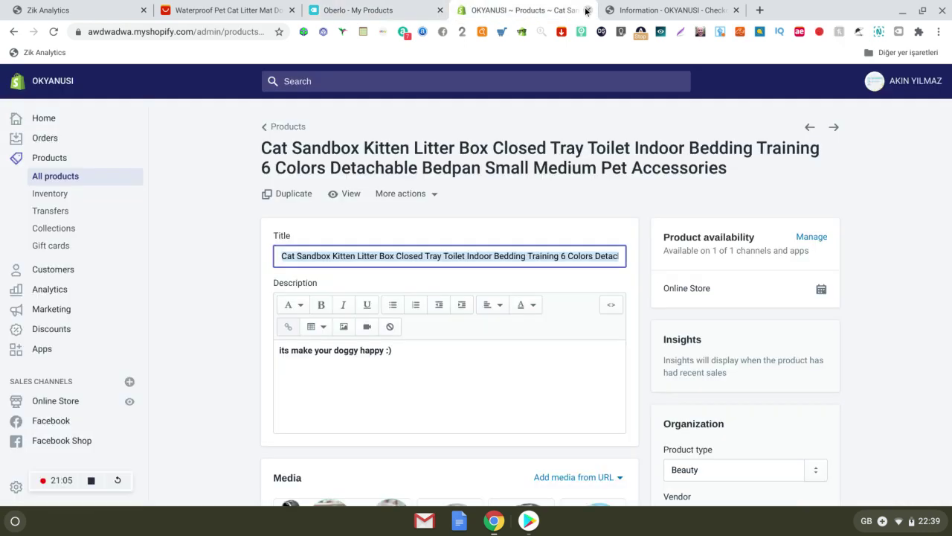
click(654, 11)
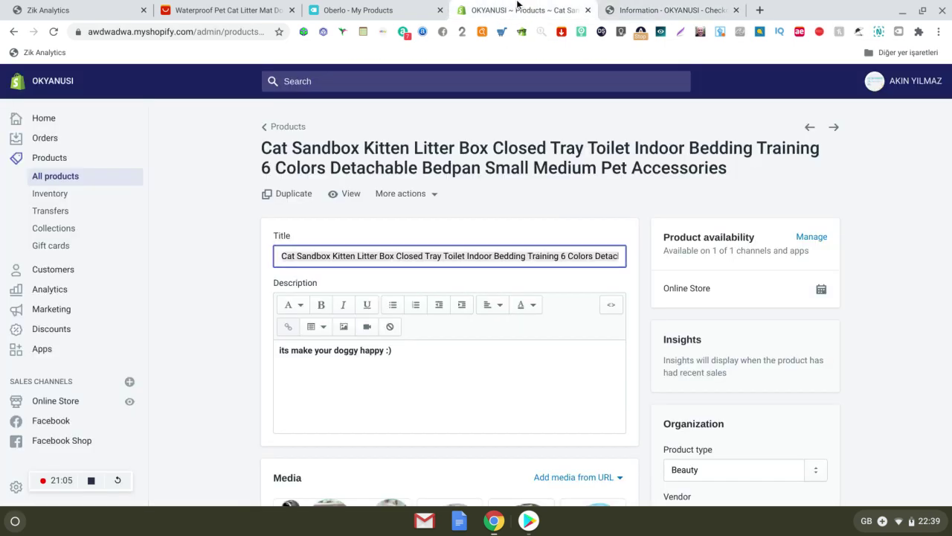
click(519, 6)
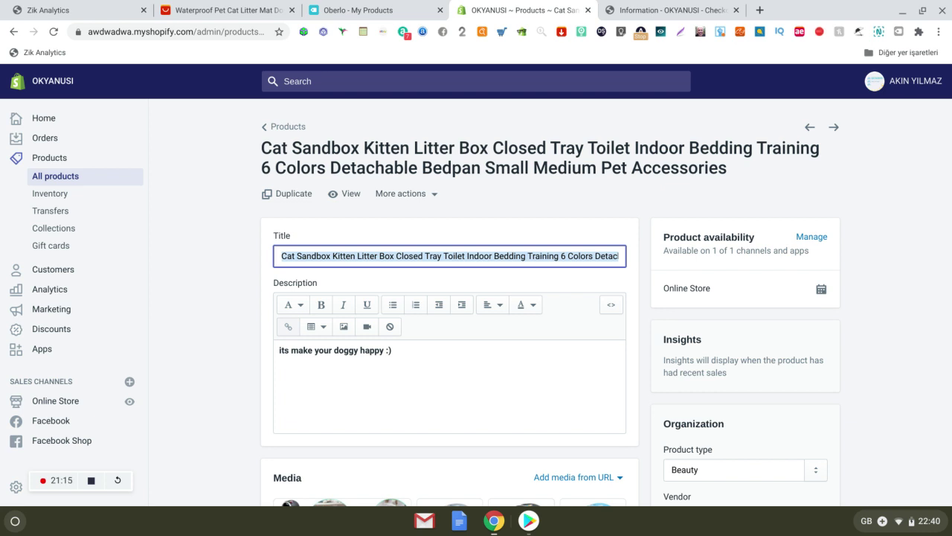
click(712, 15)
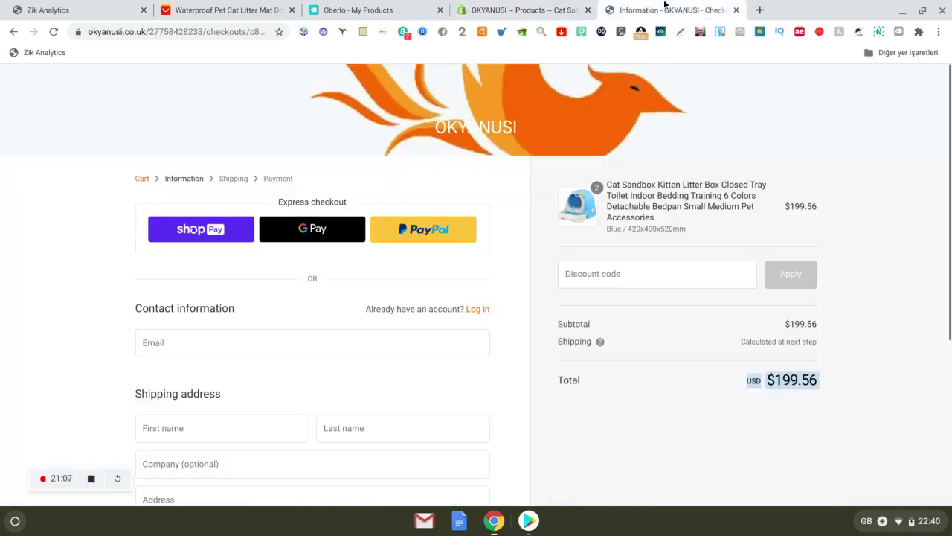
click(759, 10)
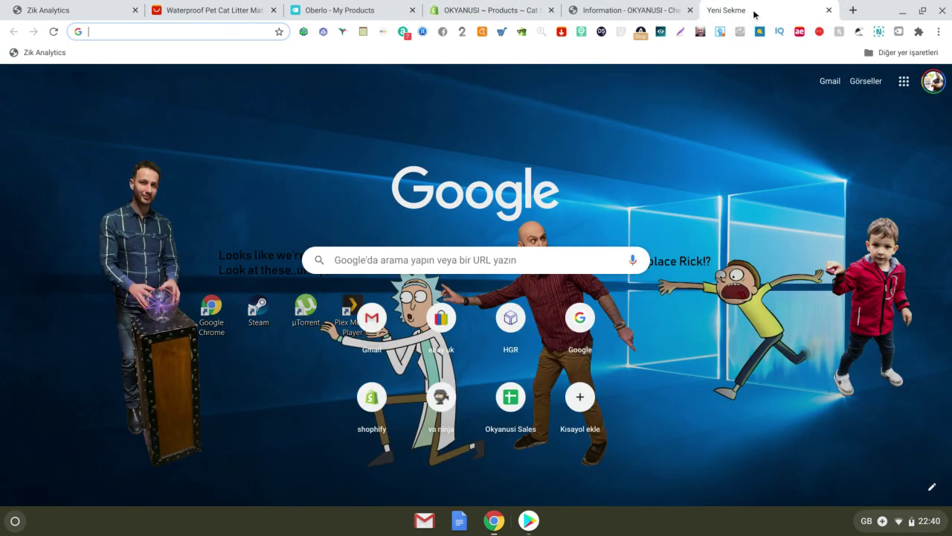
click(828, 10)
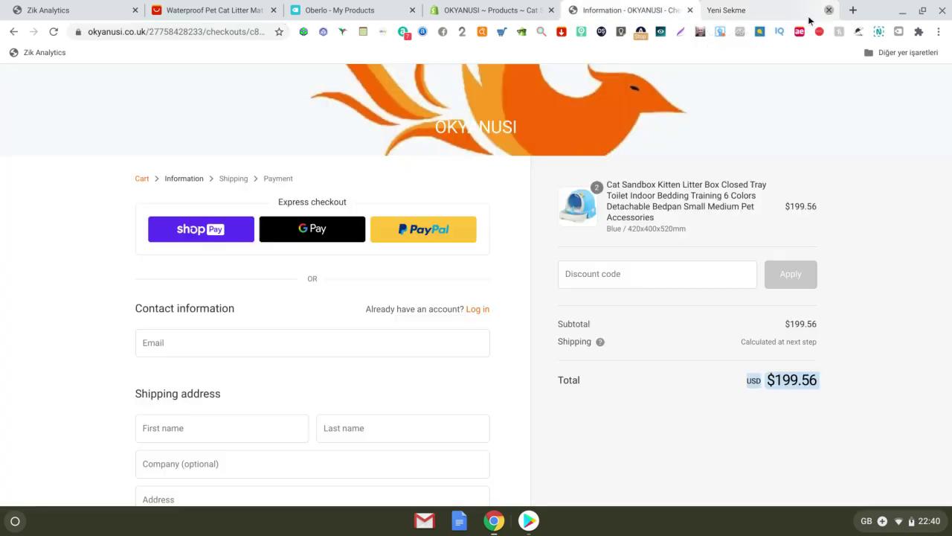
Highlight the litter box's page heading from "Kitten" to "Accessories" in the Shopify admin
click(526, 5)
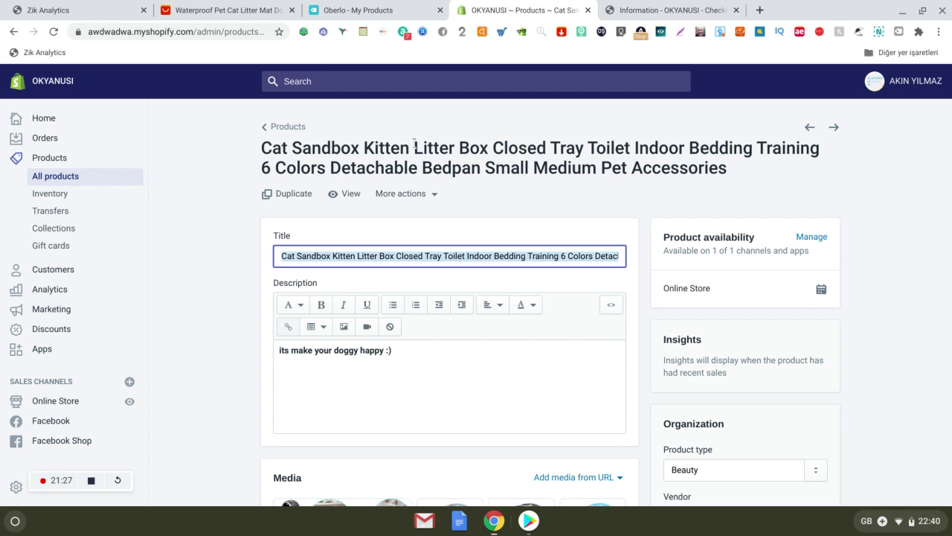
click(363, 153)
drag(363, 153, 747, 168)
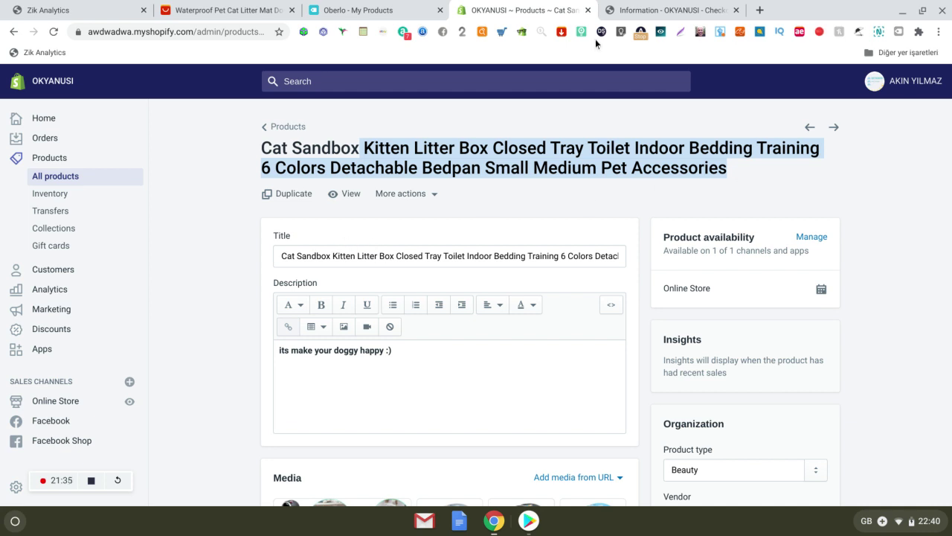
Return from the checkout to the litter box's online store page and examine its images and title
click(670, 9)
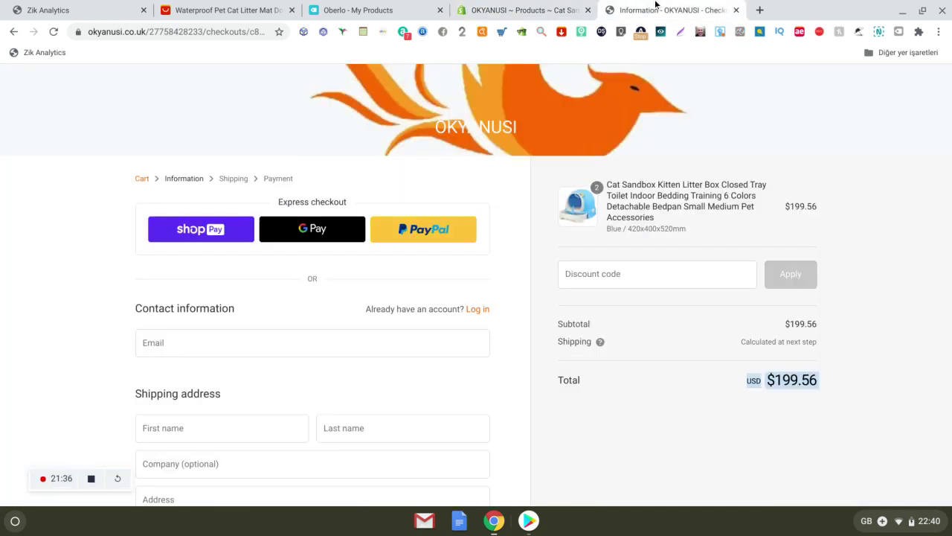
click(12, 33)
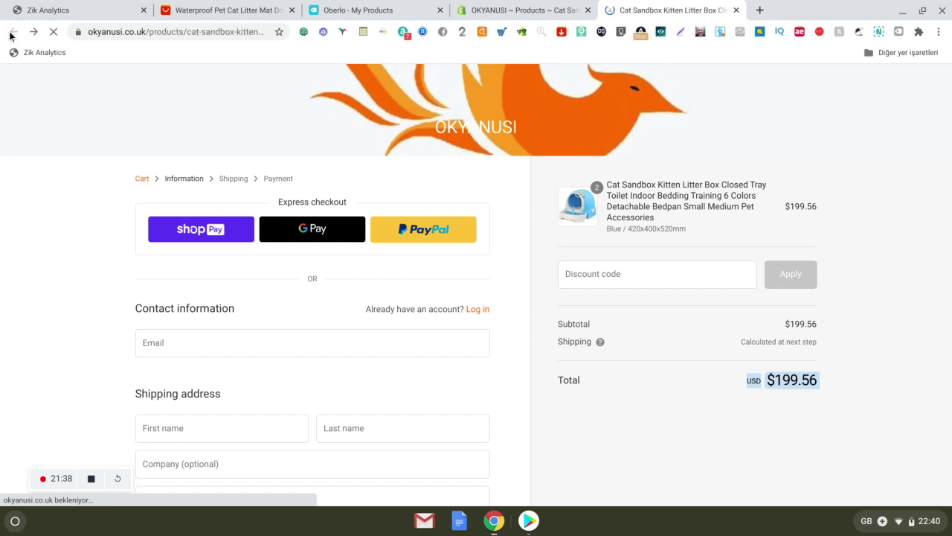
scroll(411, 285, up, 7)
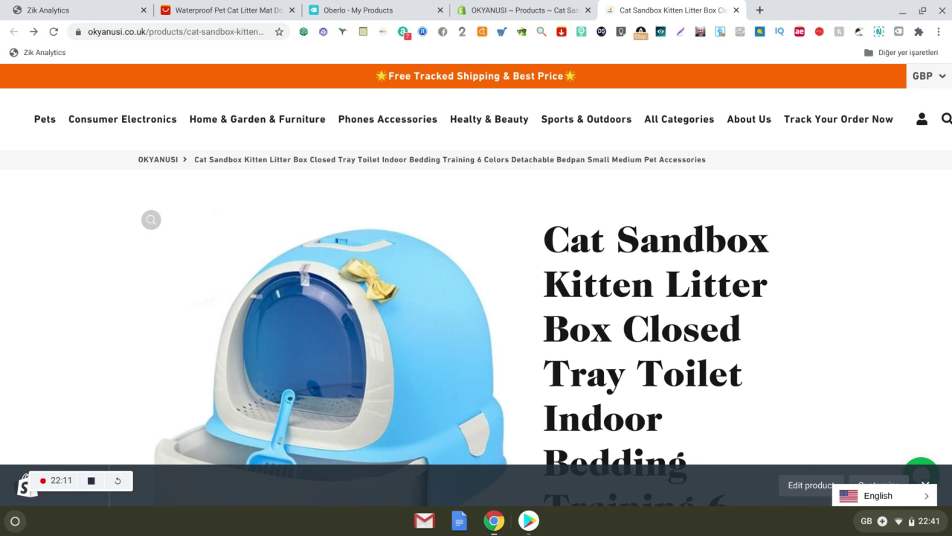
scroll(396, 265, down, 1)
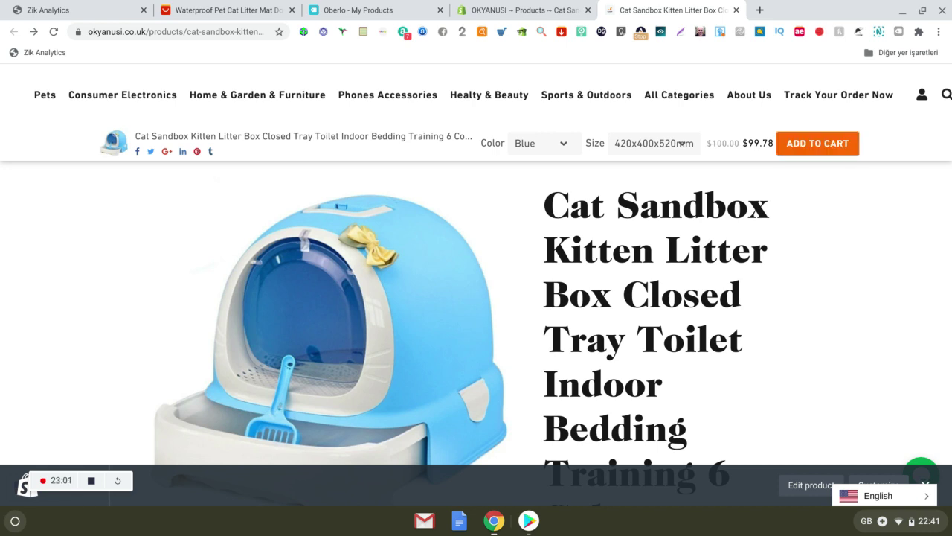
scroll(844, 216, down, 4)
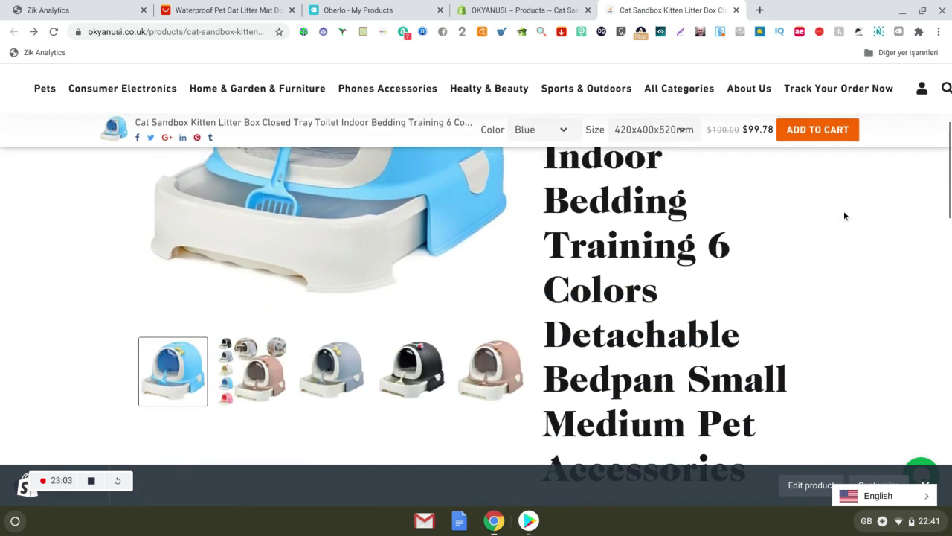
scroll(839, 228, up, 1)
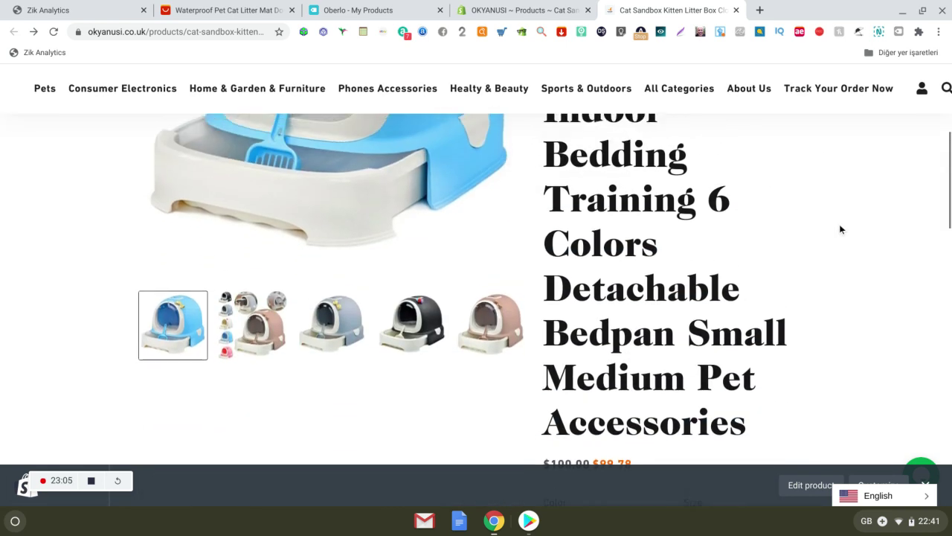
scroll(840, 226, up, 1)
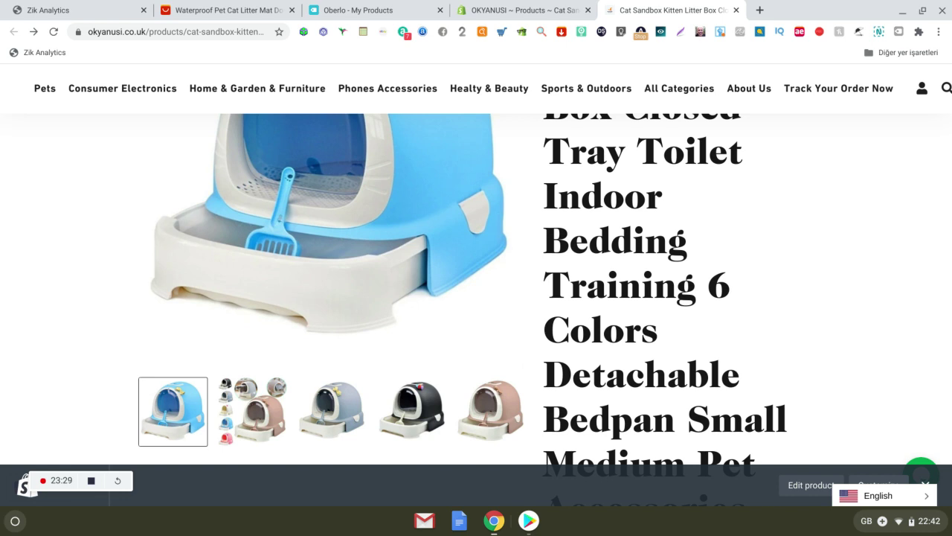
Switch to the AliExpress page of the waterproof cat litter mat
click(255, 6)
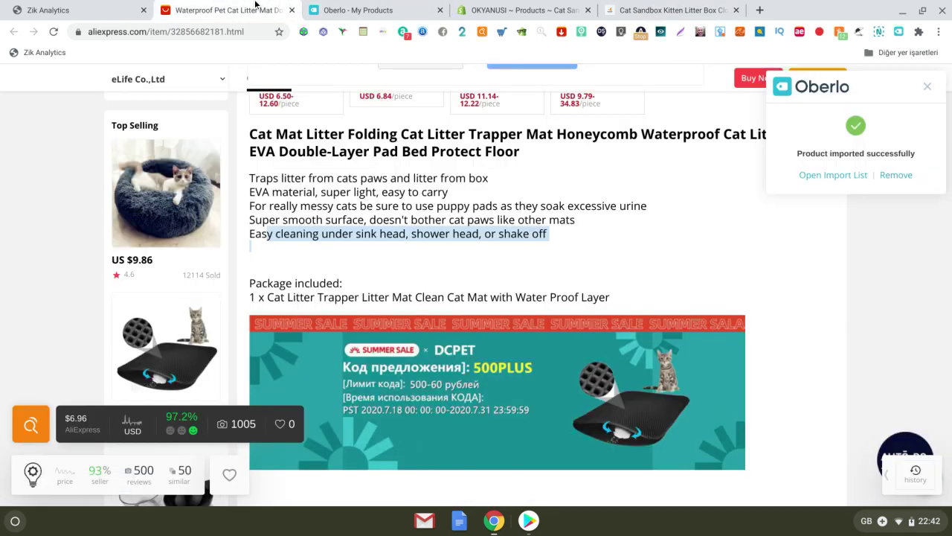
Open the shipping options for the waterproof cat litter mat on its AliExpress page
scroll(645, 272, up, 10)
scroll(644, 272, up, 2)
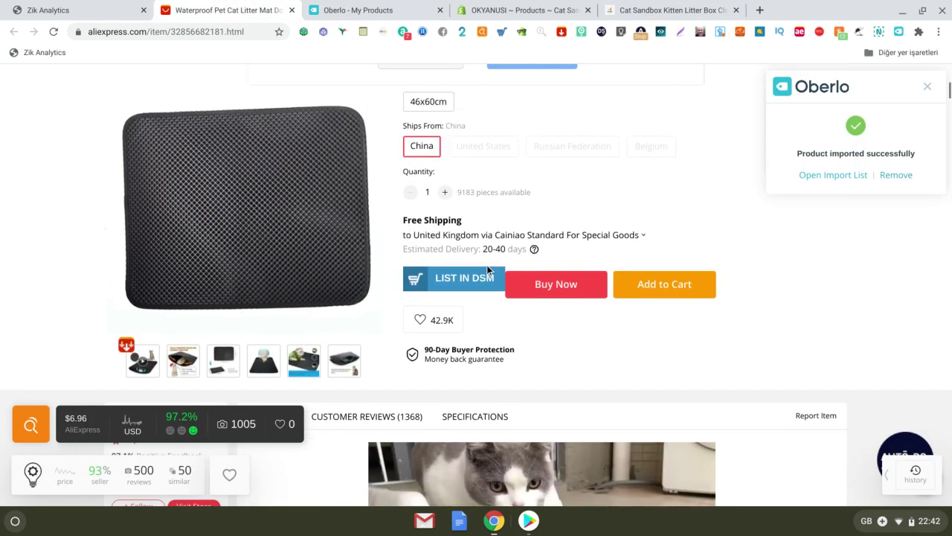
click(564, 249)
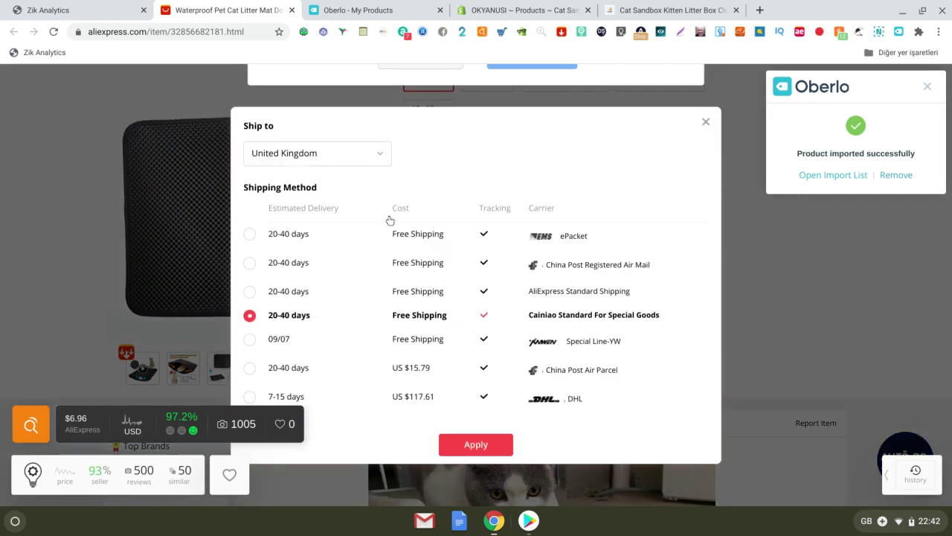
Look through the full list of ship-to countries for the litter mat, keeping United Kingdom, and close the shipping options
click(325, 160)
scroll(320, 219, down, 3)
scroll(322, 224, down, 12)
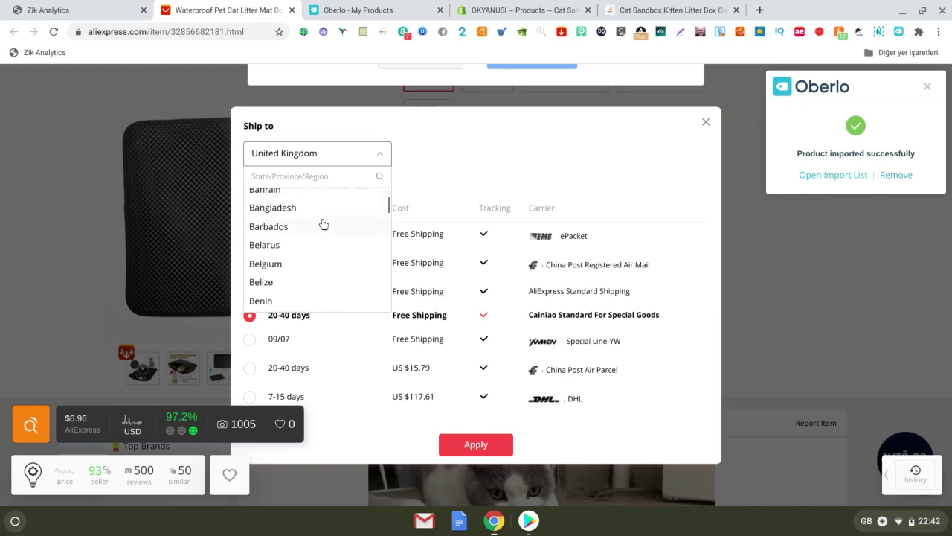
scroll(322, 231, down, 15)
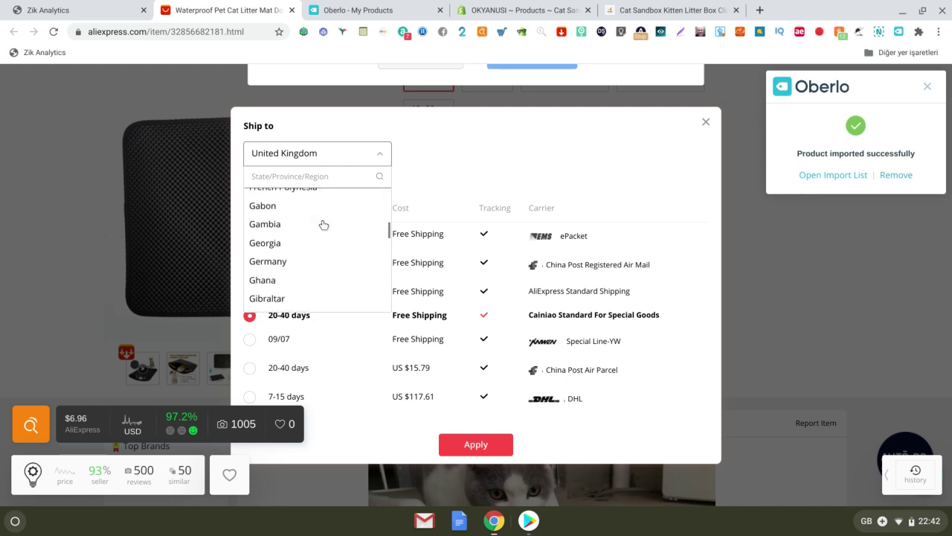
scroll(321, 253, down, 10)
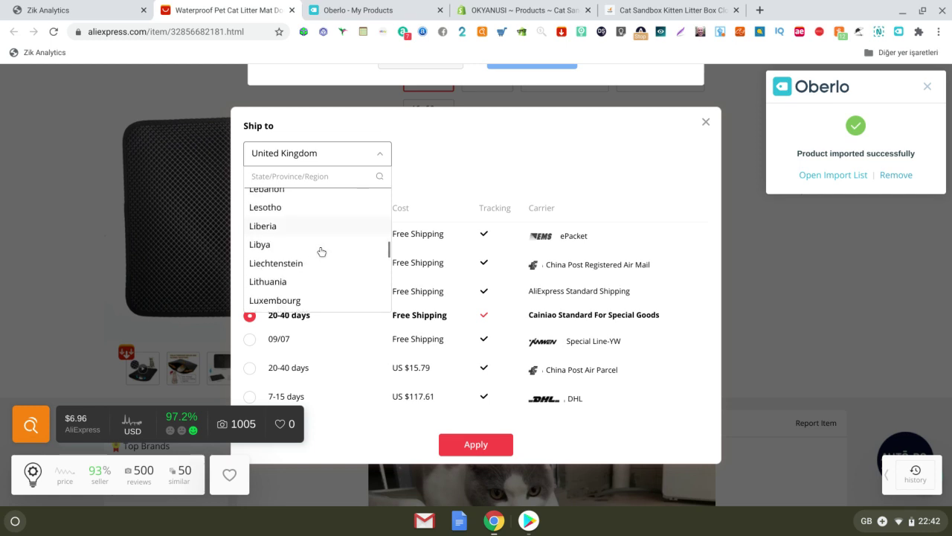
scroll(322, 251, down, 12)
scroll(322, 252, down, 15)
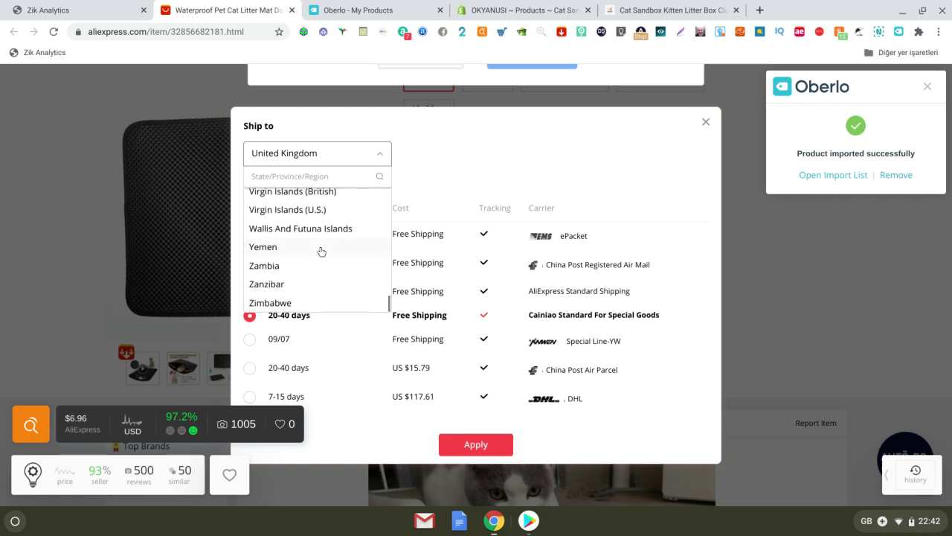
click(748, 112)
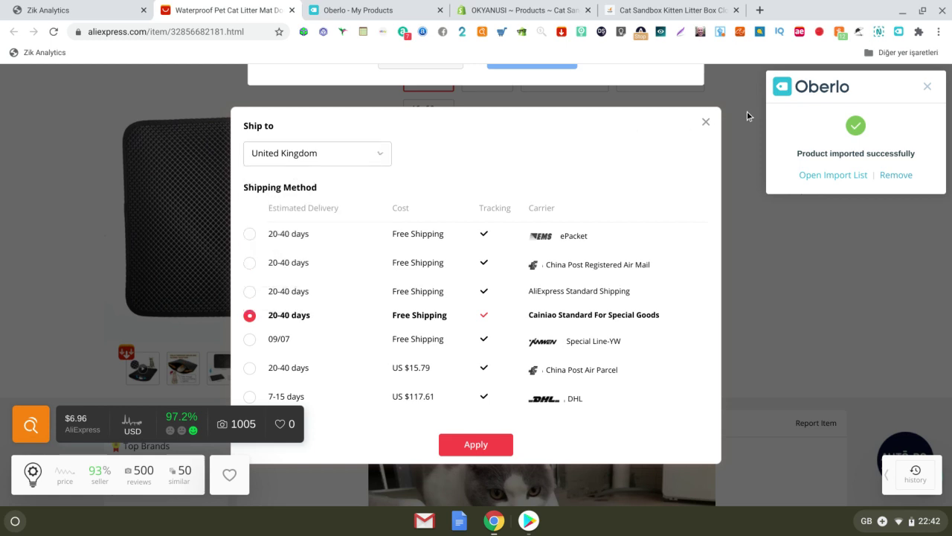
click(707, 123)
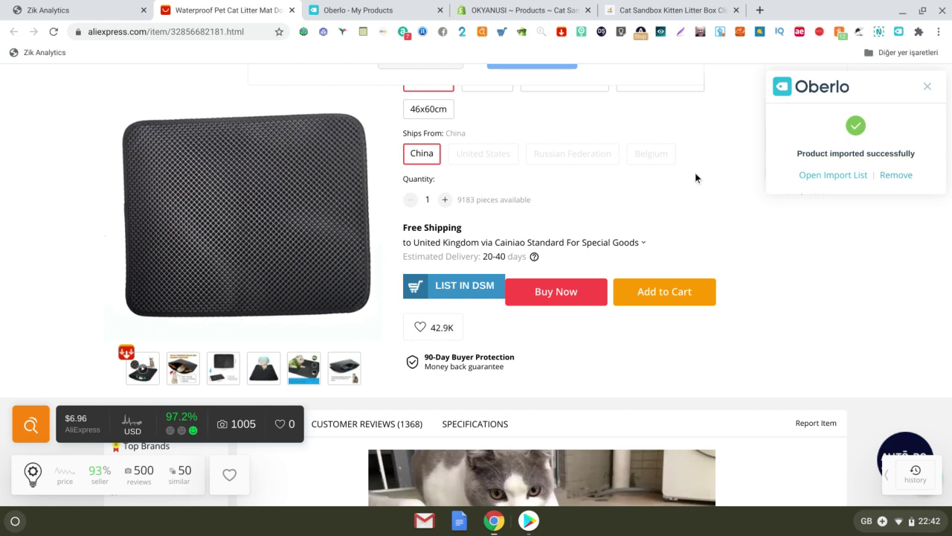
Switch to the My Products list in Oberlo, and return to the start of the litter box's online store page
click(385, 6)
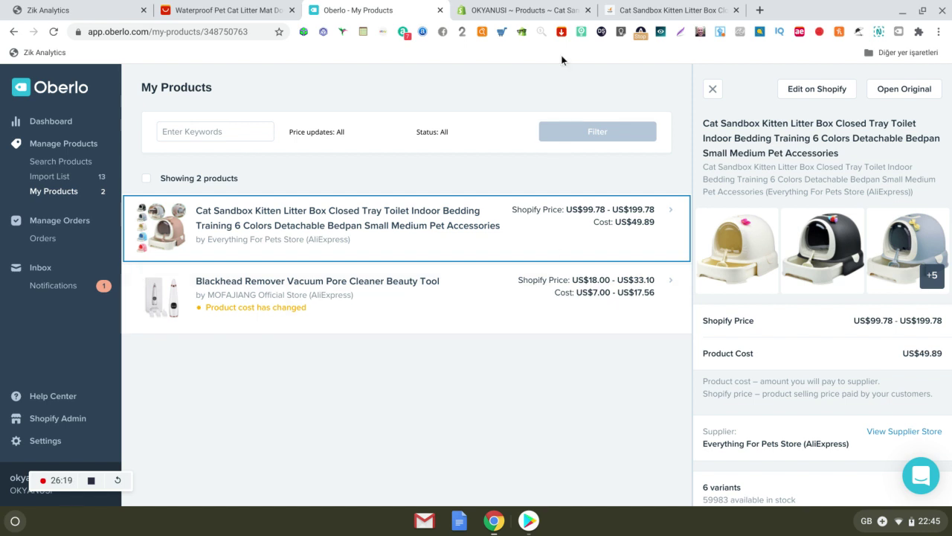
click(656, 10)
scroll(532, 196, up, 5)
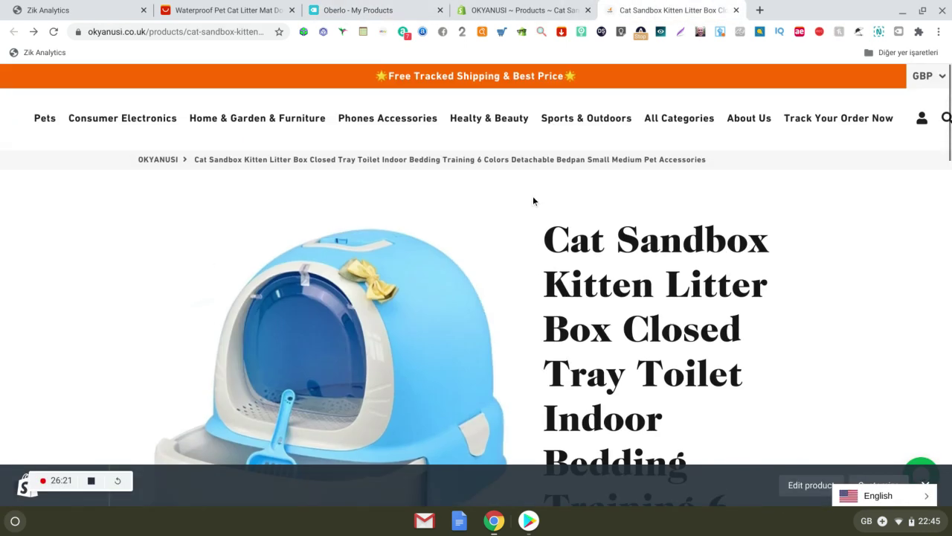